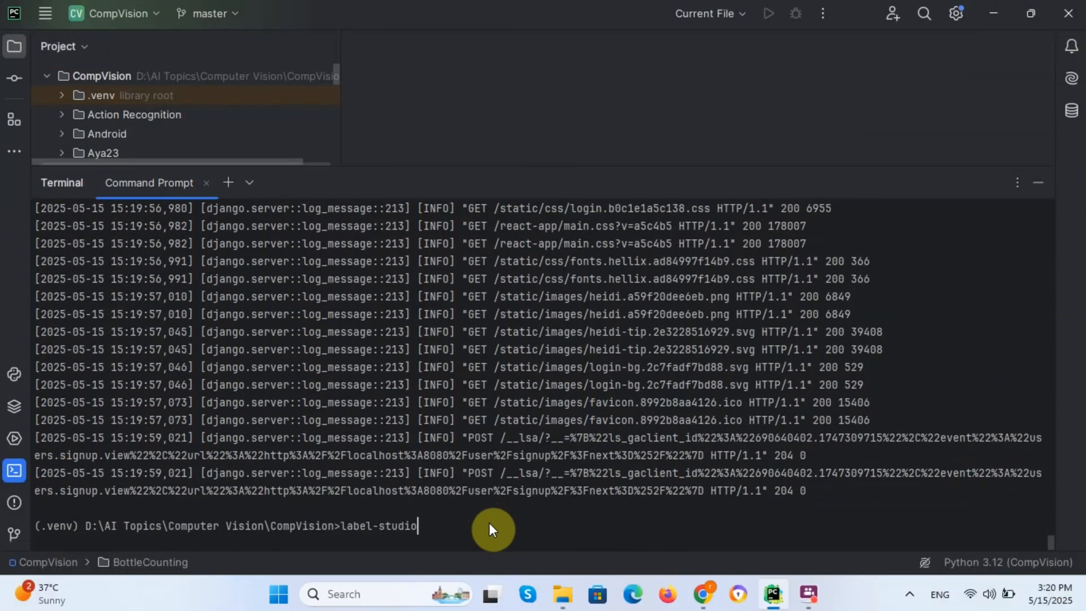
Step: Run label-studio from PyCharm's terminal to bring up the login page at localhost:8080
{"action": "key", "text": "Return"}
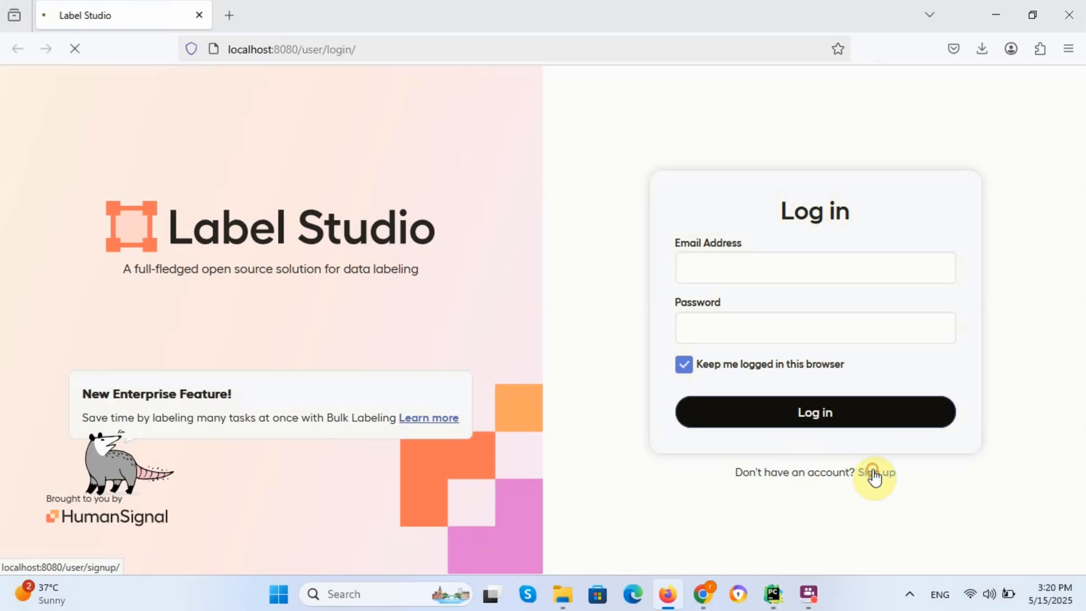
Step: Open the sign-up form and enter the new account's e-mail and password
{"action": "left_click", "coordinate": [872, 473]}
{"action": "left_click", "coordinate": [769, 242]}
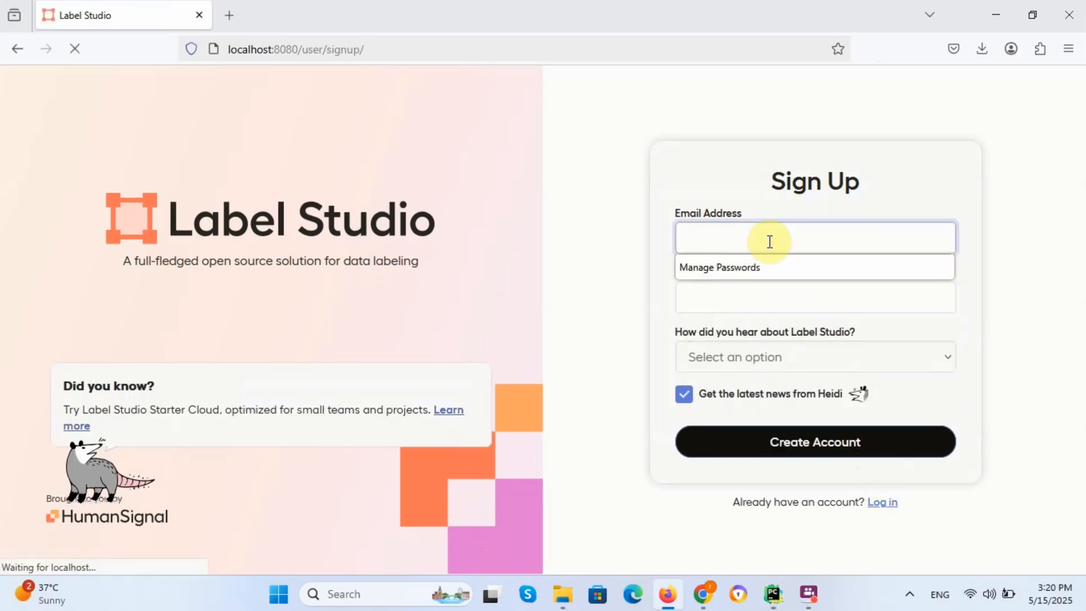
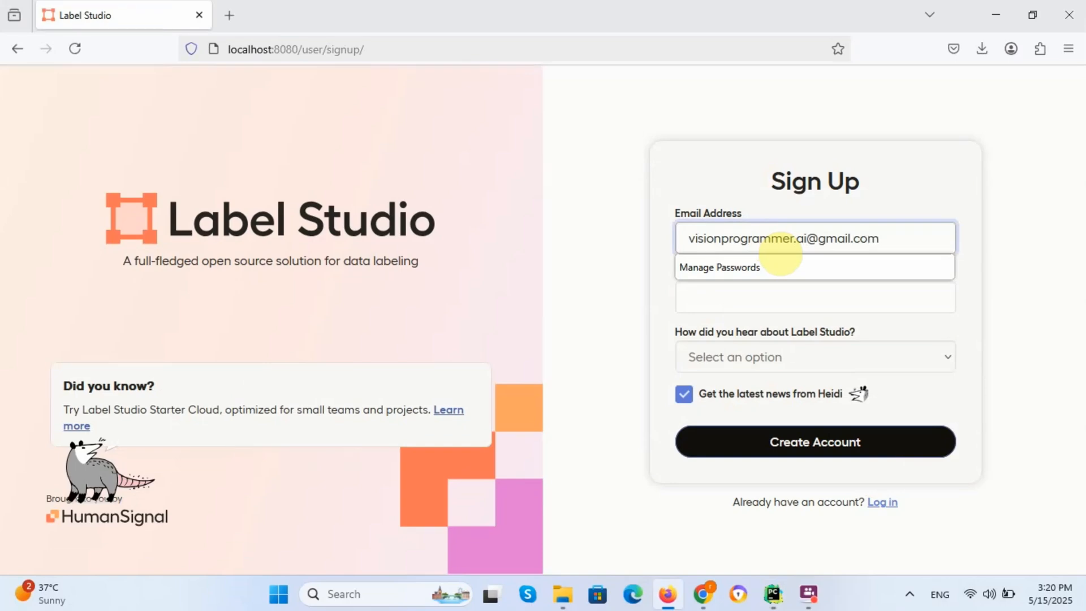
{"action": "key", "text": "Tab"}
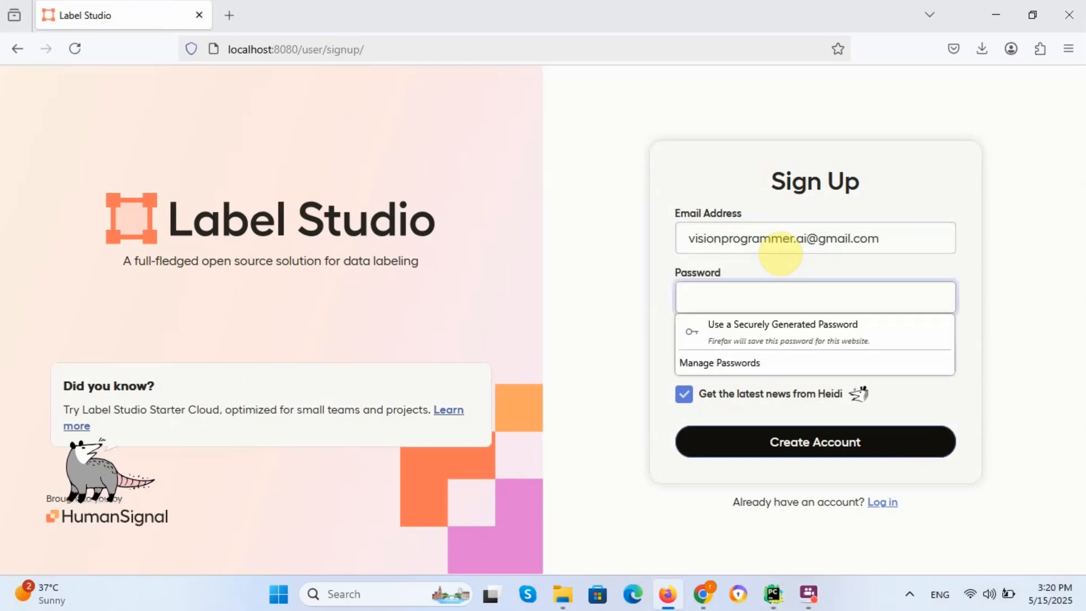
{"action": "type", "text": "••"}
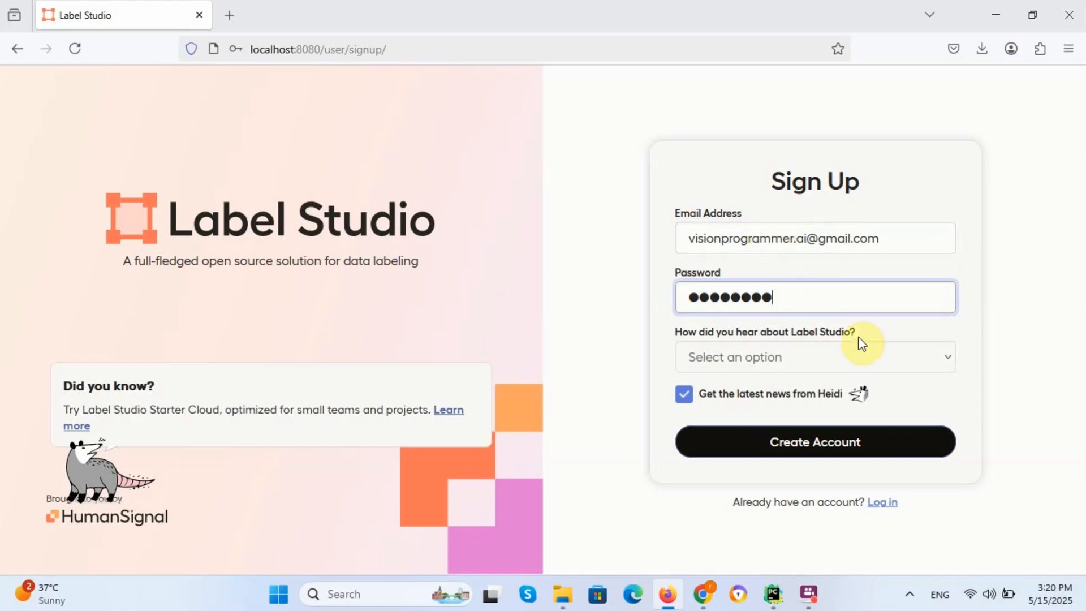
Step: Pick Search engine as the referral source, opt out of news, create the account, and let Firefox save the password
{"action": "left_click", "coordinate": [885, 368]}
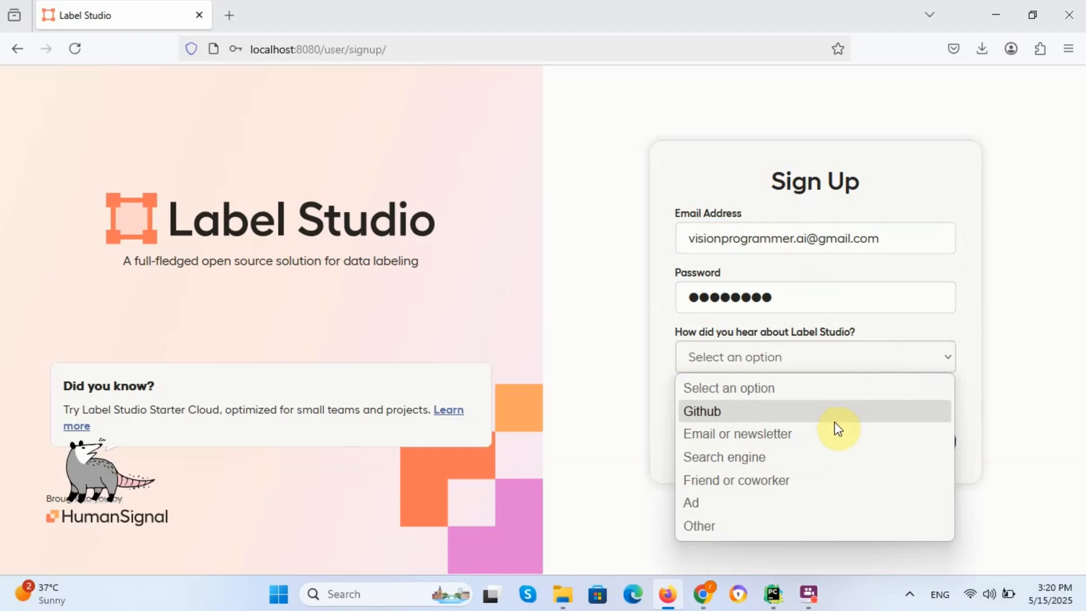
{"action": "left_click", "coordinate": [816, 456]}
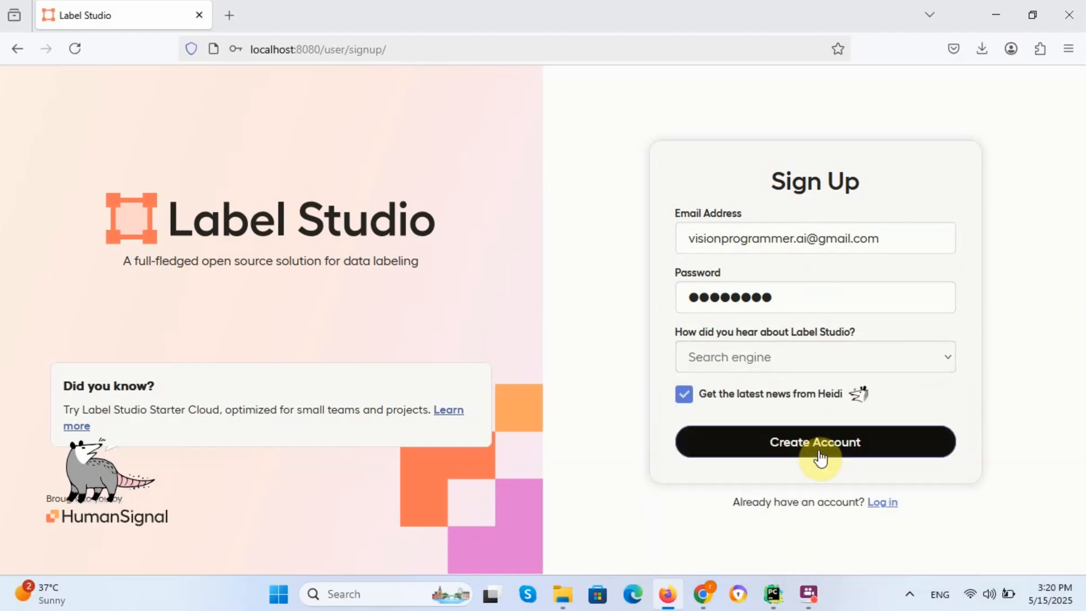
{"action": "left_click", "coordinate": [700, 393]}
{"action": "left_click", "coordinate": [756, 442]}
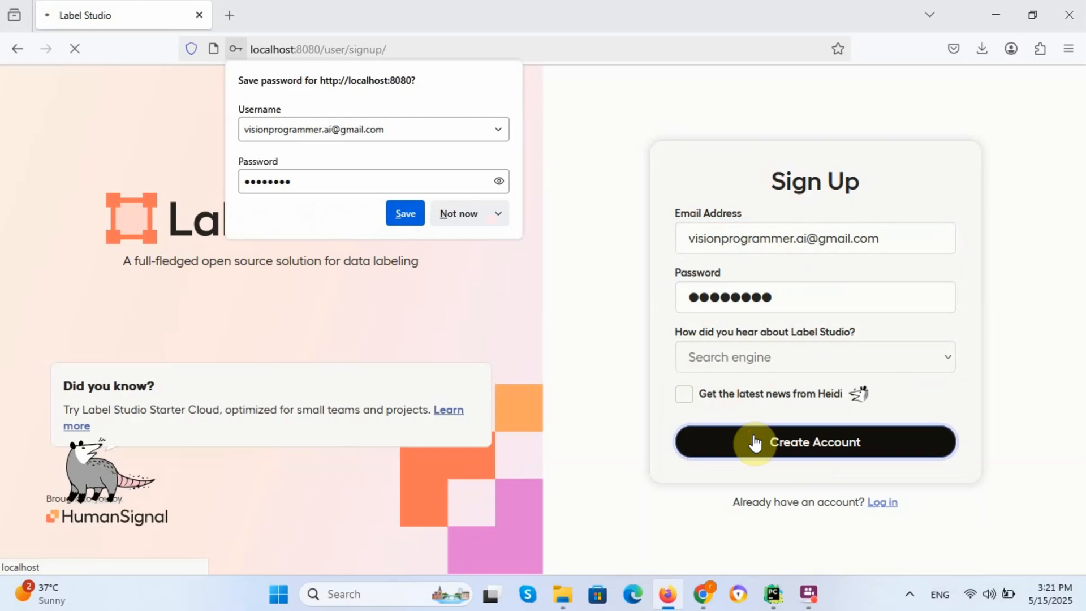
{"action": "left_click", "coordinate": [405, 213]}
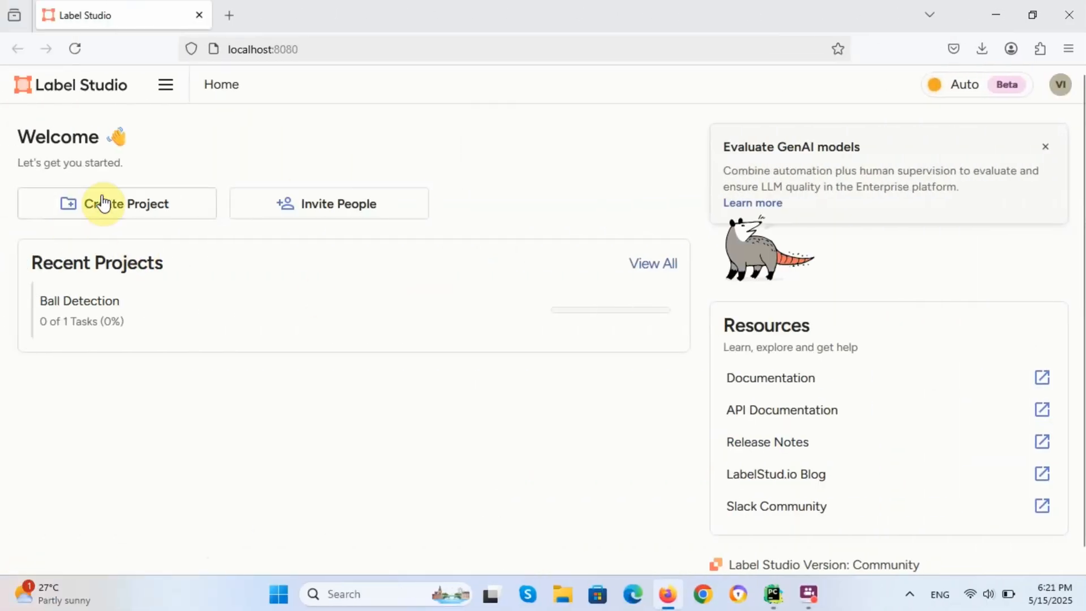
Step: Create a new project named 'Soccer Ball Detection'
{"action": "left_click", "coordinate": [103, 202]}
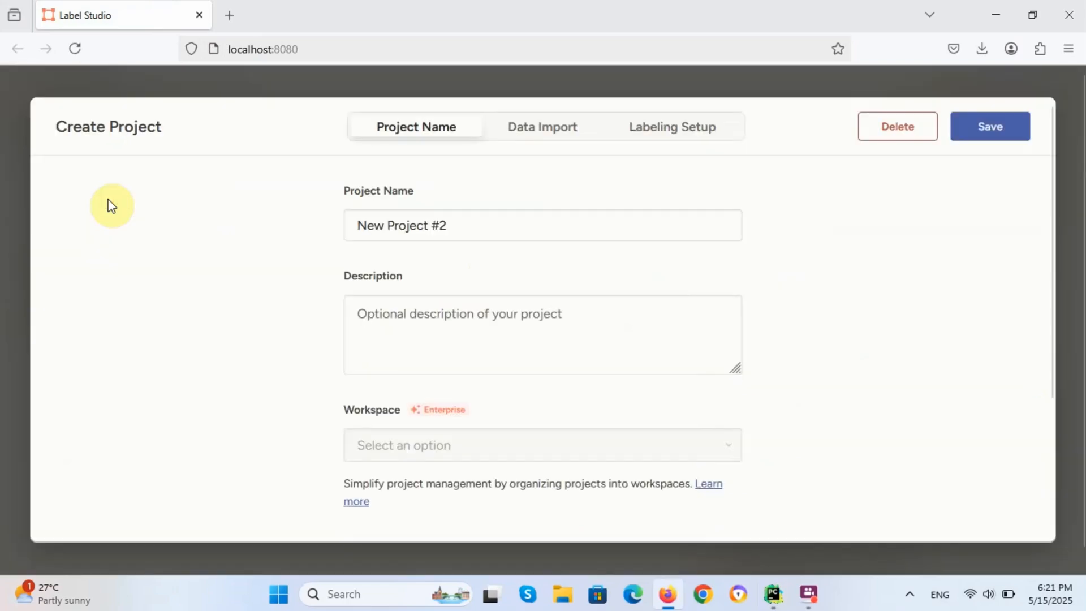
{"action": "triple_click", "coordinate": [407, 226]}
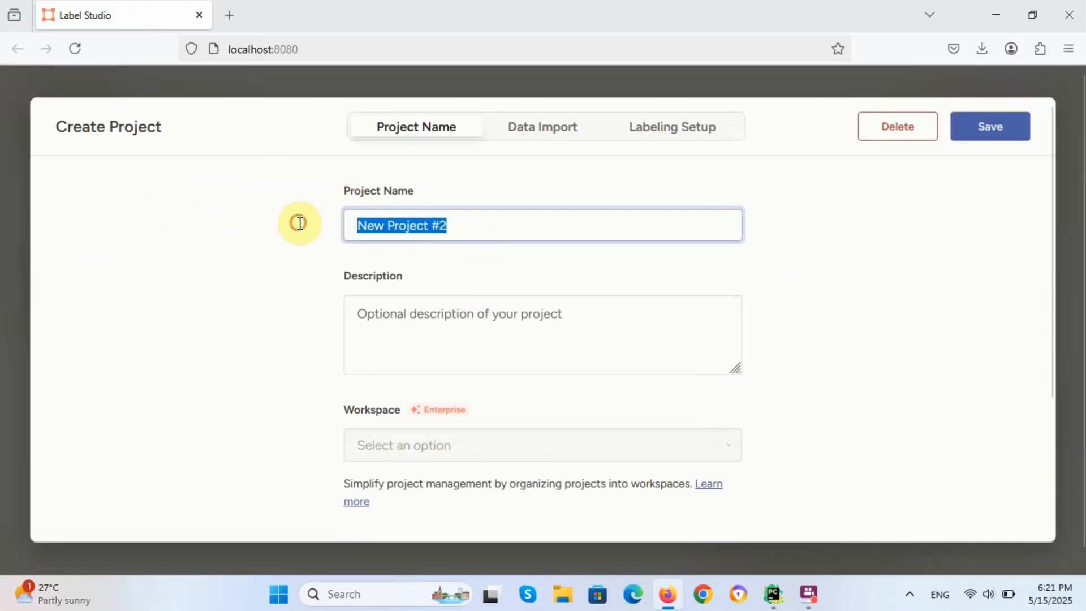
{"action": "type", "text": "So"}
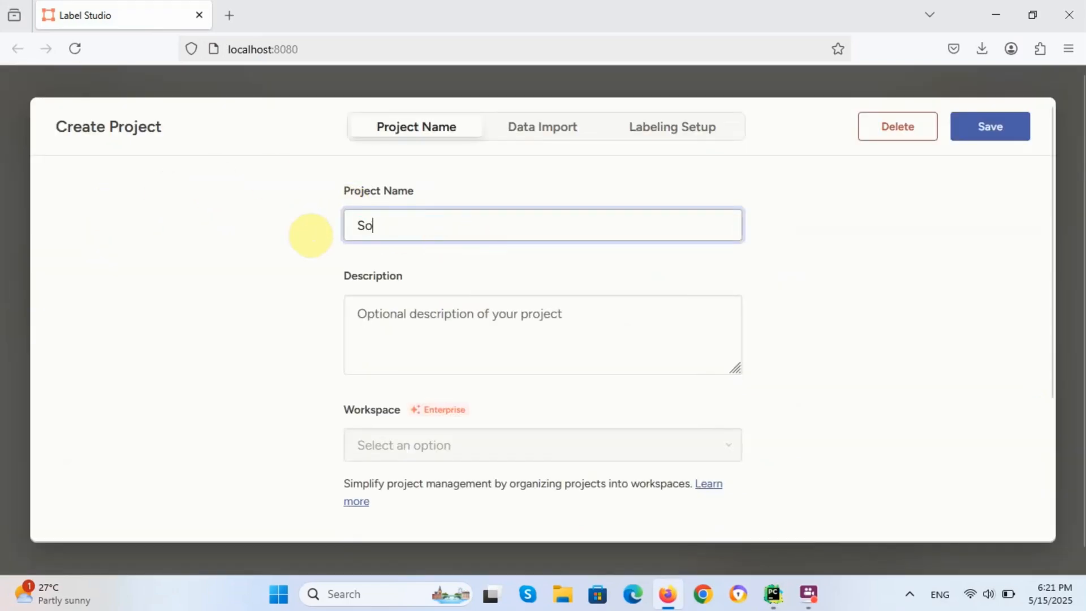
{"action": "type", "text": "ccer Ball Detection"}
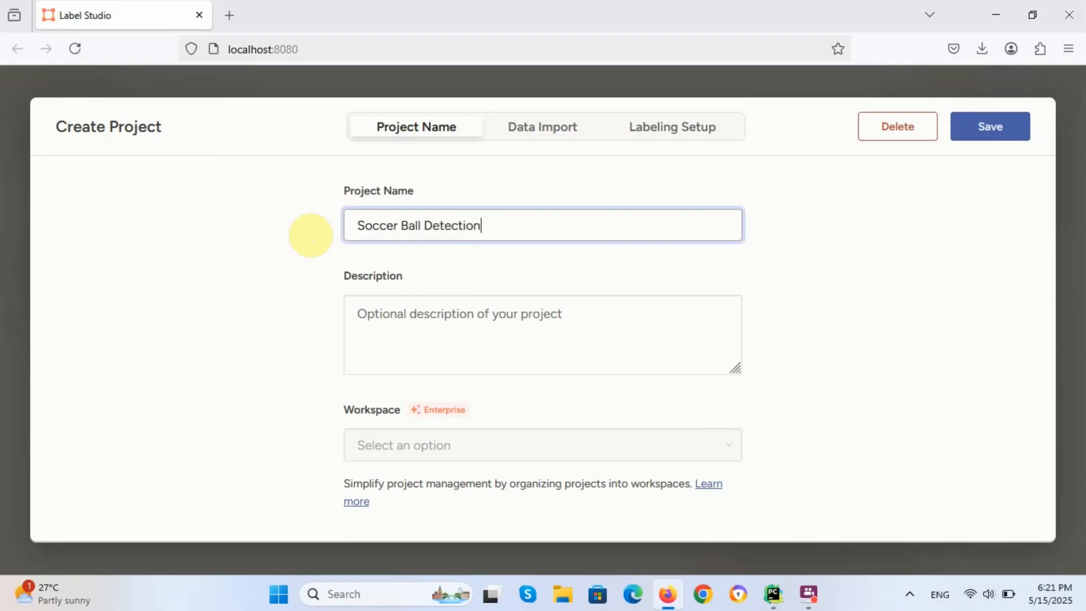
Step: Import soccer images 1–5 from the SoccerBall folder
{"action": "left_click", "coordinate": [514, 128]}
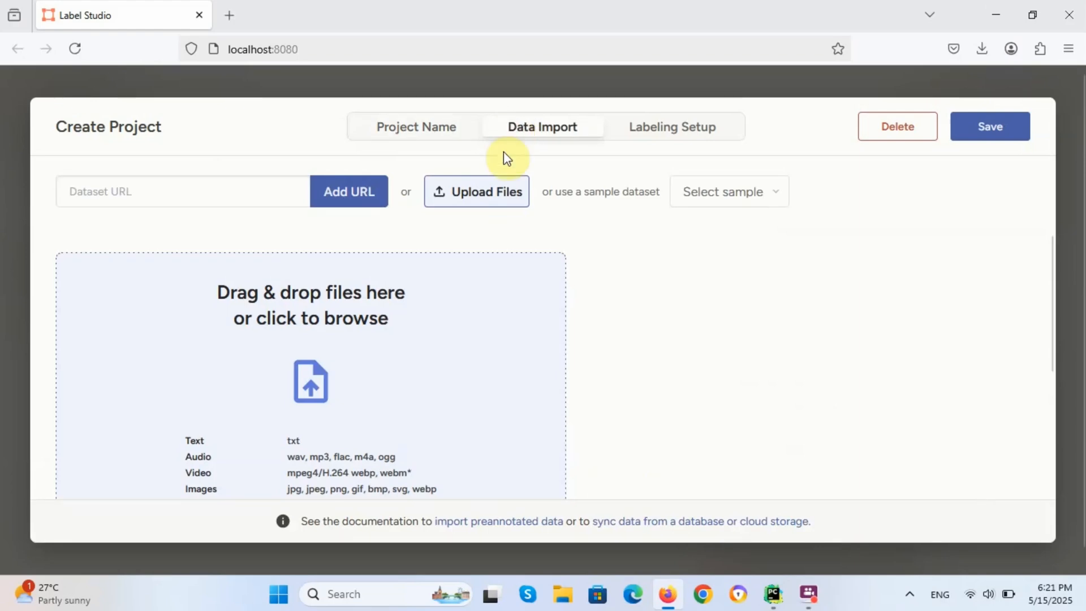
{"action": "left_click", "coordinate": [410, 314]}
{"action": "left_click", "coordinate": [419, 168]}
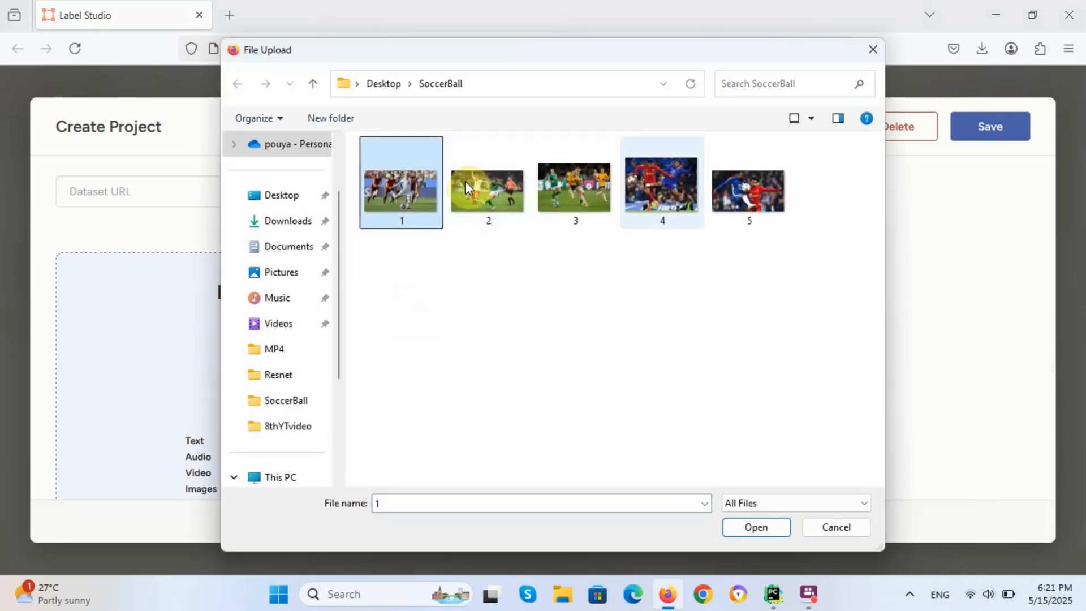
{"action": "left_click_drag", "start_coordinate": [825, 179], "coordinate": [411, 191]}
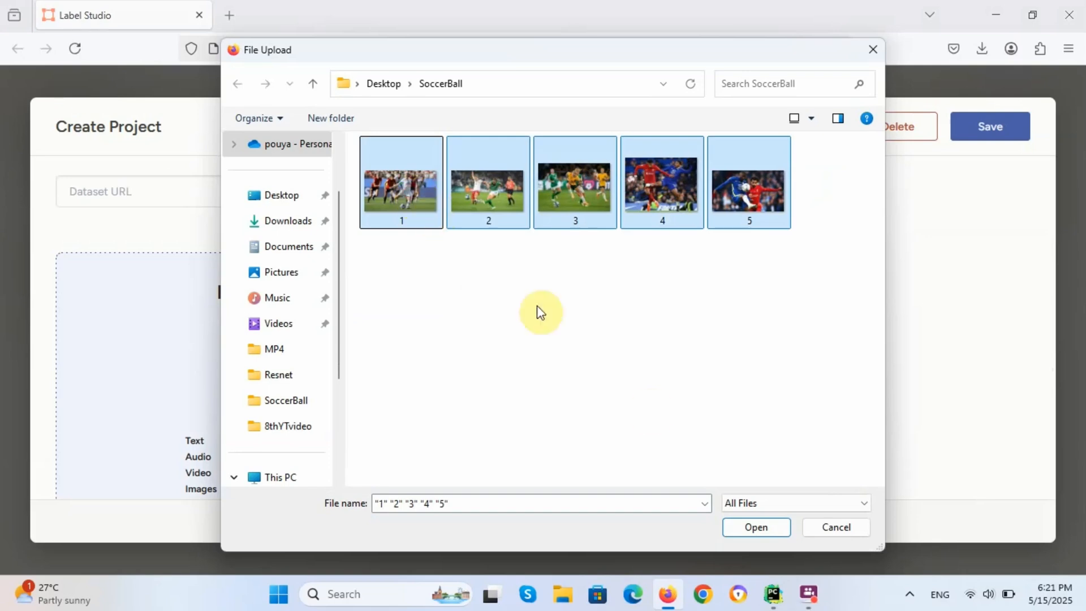
{"action": "left_click", "coordinate": [755, 528]}
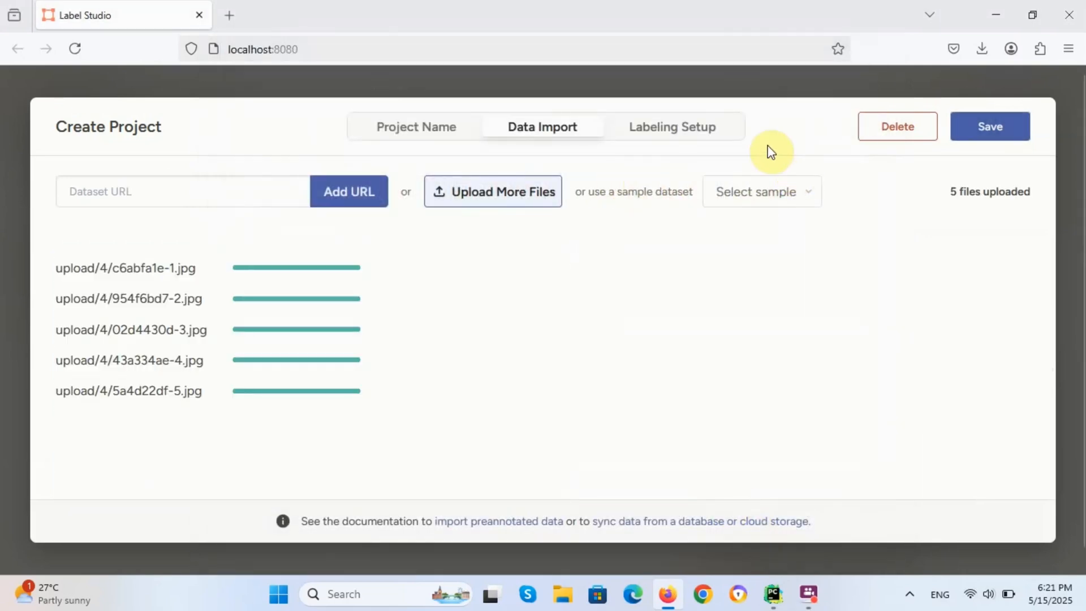
Step: Choose the Object Detection with Bounding Boxes labeling template
{"action": "left_click", "coordinate": [657, 131]}
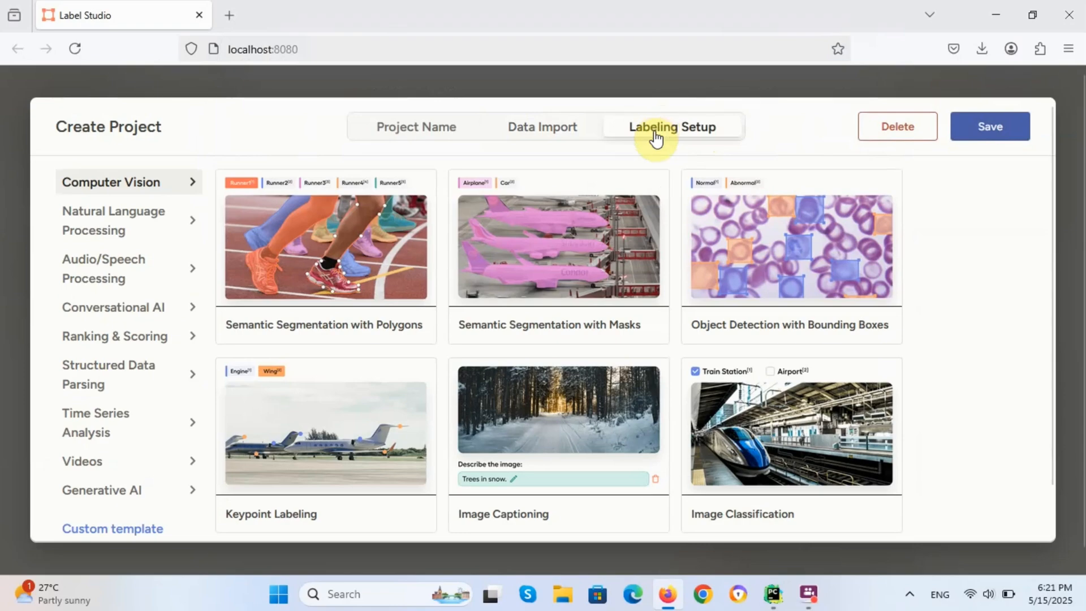
{"action": "scroll", "coordinate": [576, 283], "scroll_direction": "down", "scroll_amount": 7}
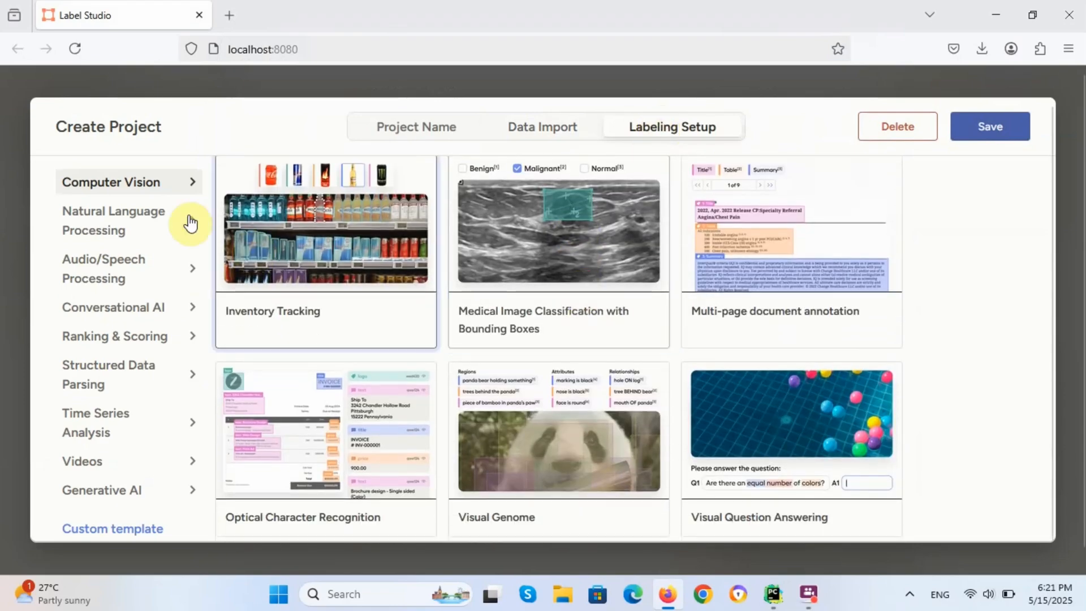
{"action": "scroll", "coordinate": [455, 290], "scroll_direction": "up", "scroll_amount": 4}
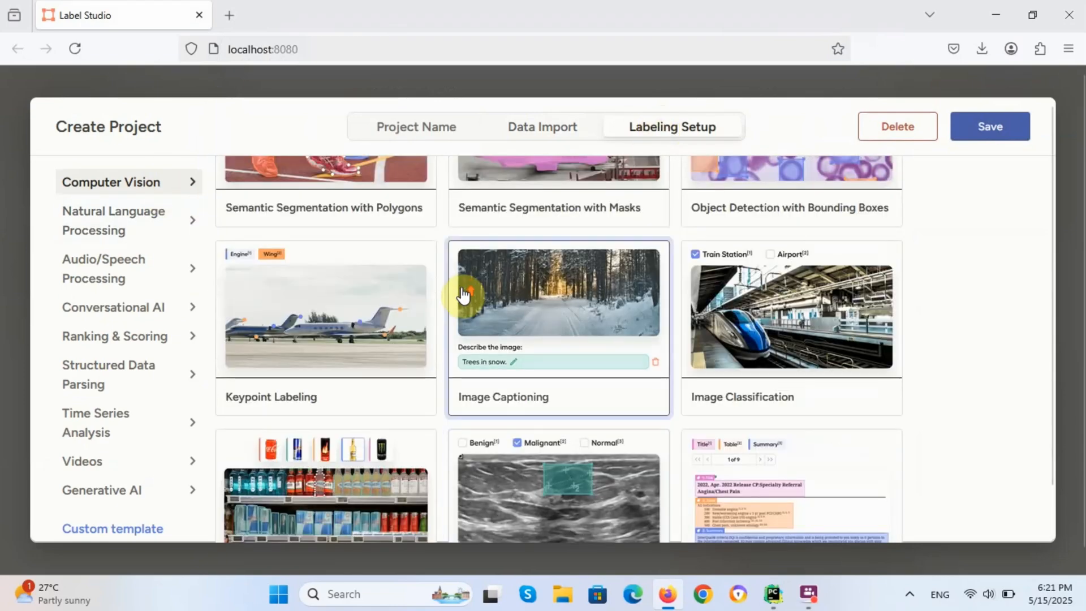
{"action": "scroll", "coordinate": [462, 293], "scroll_direction": "up", "scroll_amount": 3}
{"action": "left_click", "coordinate": [727, 233]}
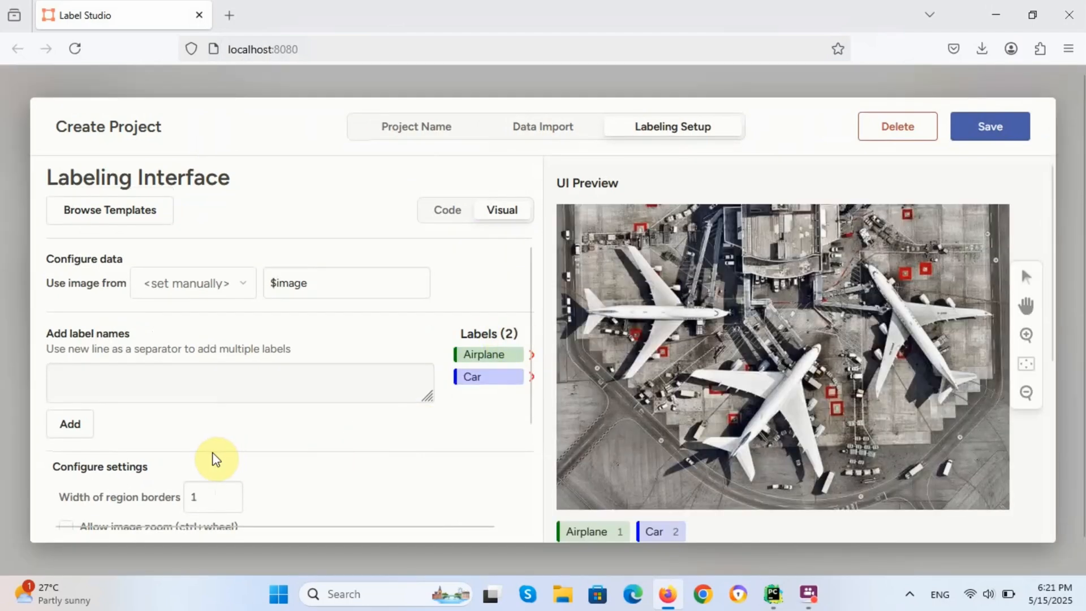
Step: Remove the template's default Car and Airplane labels
{"action": "scroll", "coordinate": [212, 450], "scroll_direction": "down", "scroll_amount": 2}
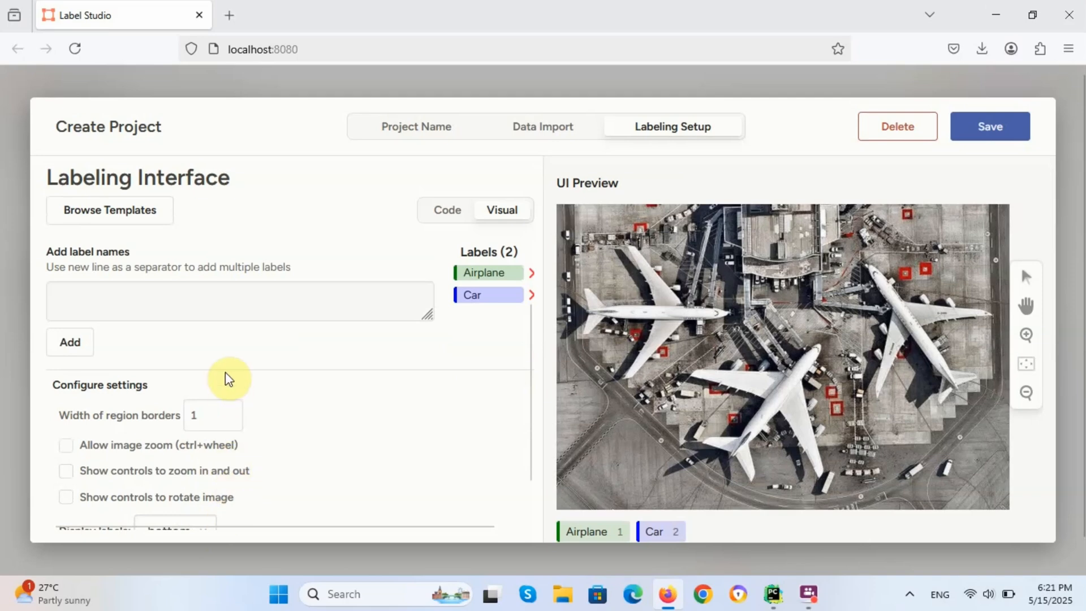
{"action": "scroll", "coordinate": [226, 375], "scroll_direction": "down", "scroll_amount": 2}
{"action": "scroll", "coordinate": [230, 384], "scroll_direction": "down", "scroll_amount": 1}
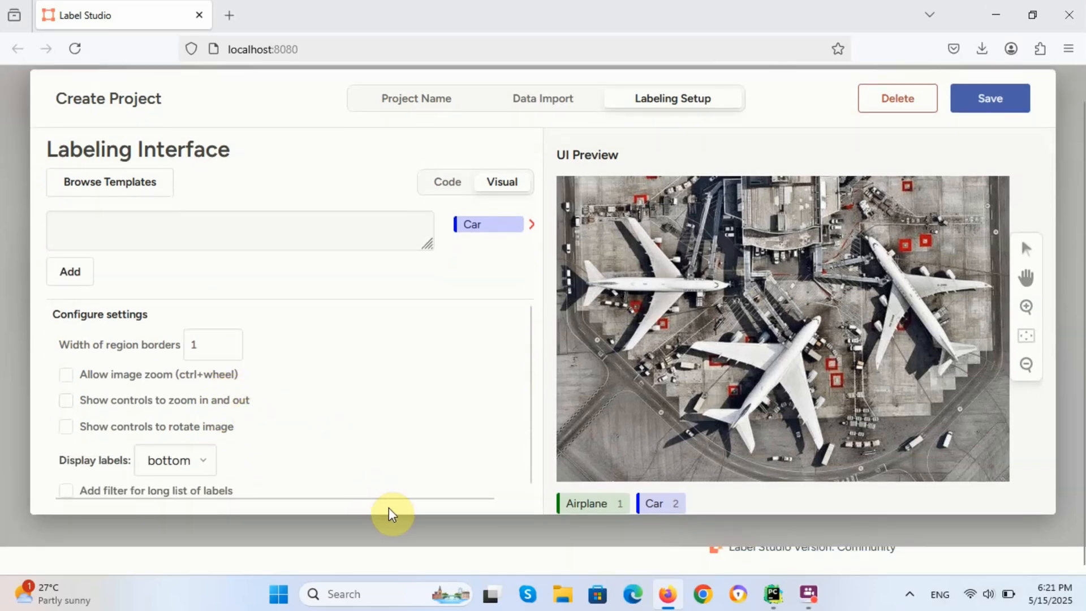
{"action": "left_click_drag", "start_coordinate": [398, 498], "coordinate": [461, 495]}
{"action": "scroll", "coordinate": [469, 407], "scroll_direction": "up", "scroll_amount": 2}
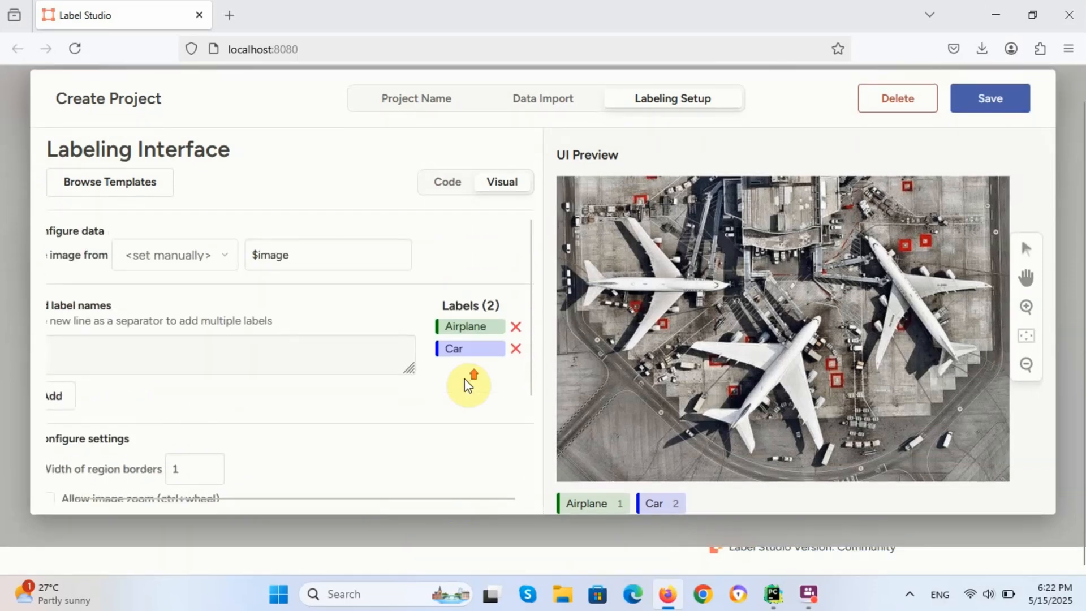
{"action": "left_click", "coordinate": [515, 348]}
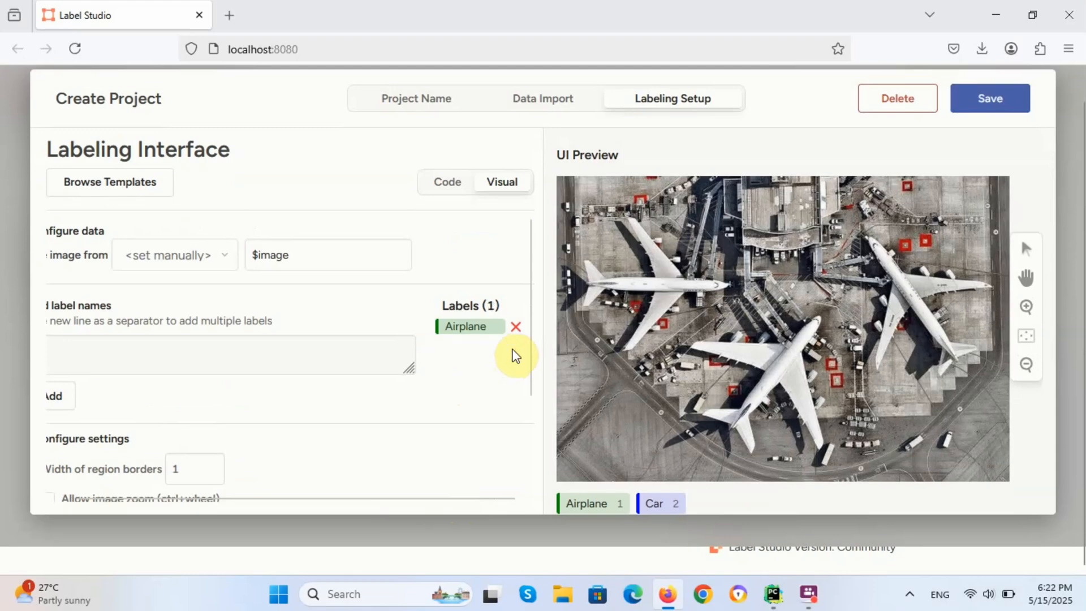
{"action": "left_click", "coordinate": [516, 331]}
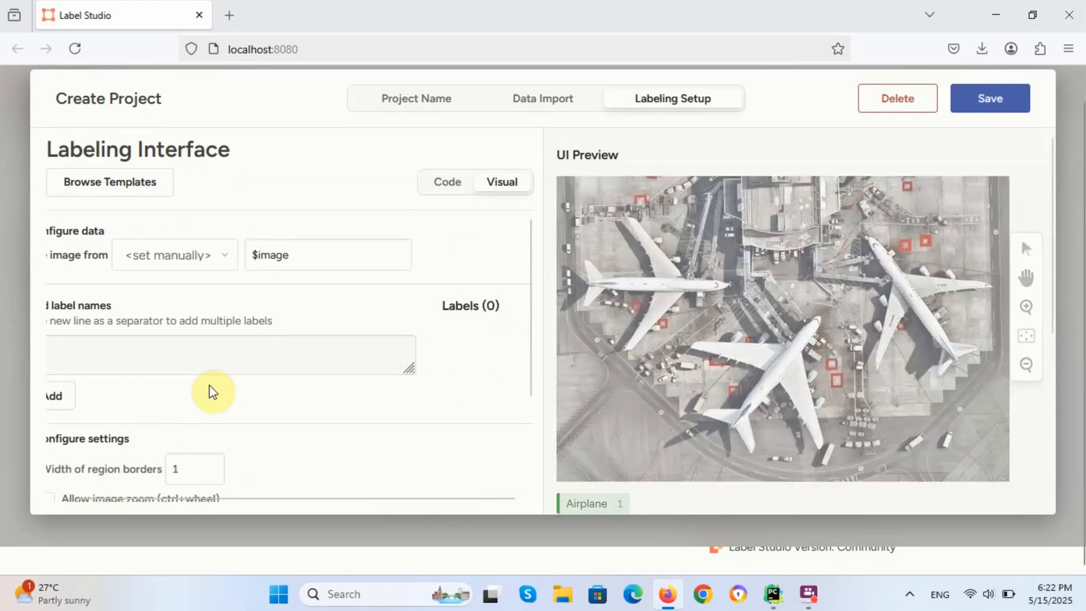
{"action": "left_click_drag", "start_coordinate": [262, 498], "coordinate": [169, 500]}
Step: Add 'Soccer Ball' as the project's only label
{"action": "left_click", "coordinate": [145, 354]}
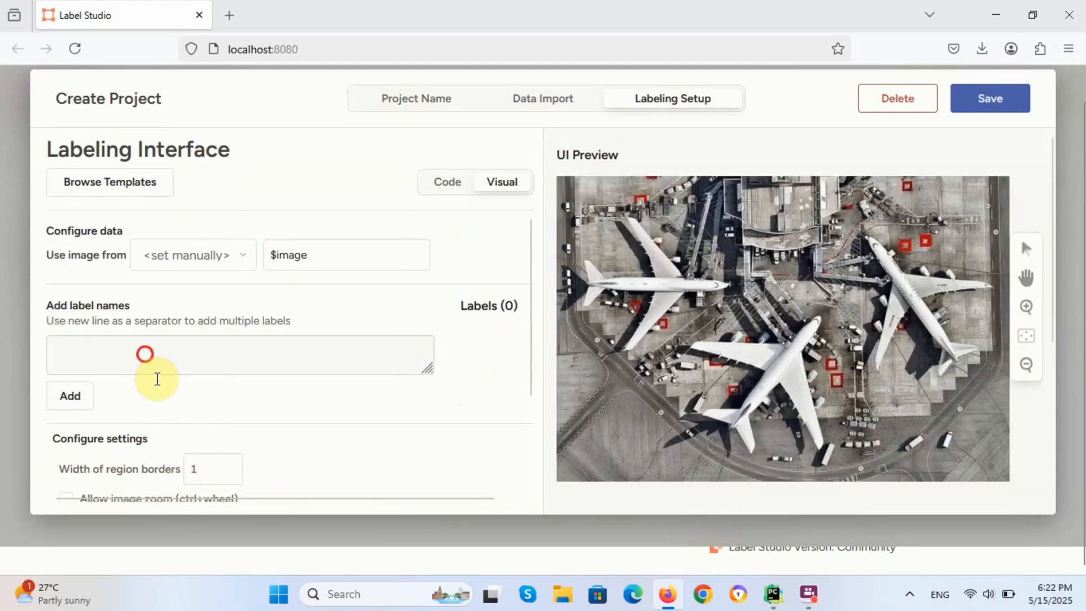
{"action": "type", "text": "C"}
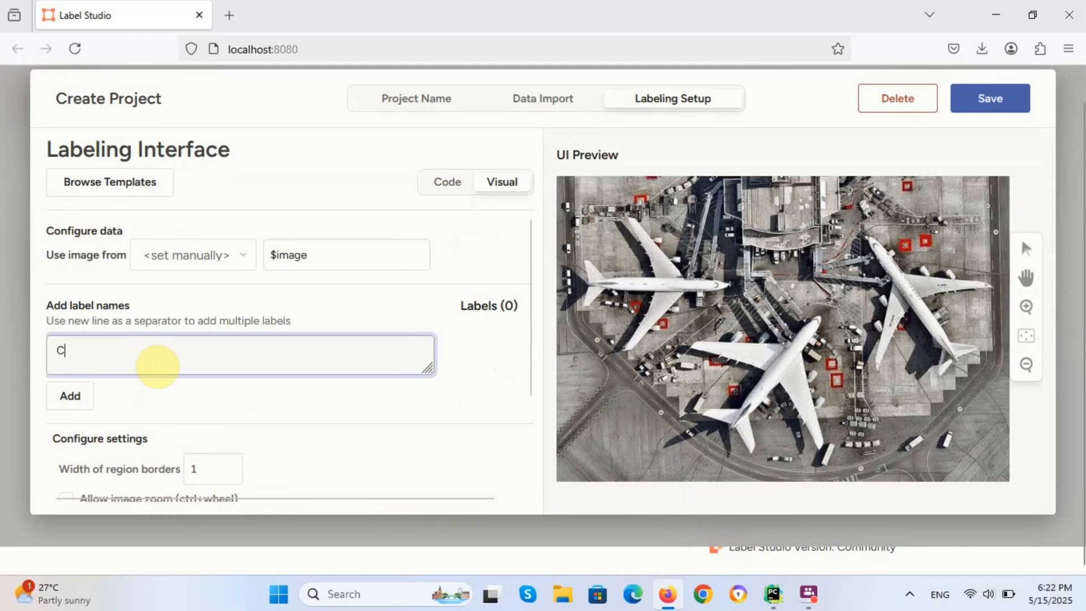
{"action": "key", "text": "BackSpace"}
{"action": "type", "text": "Soccer Ball"}
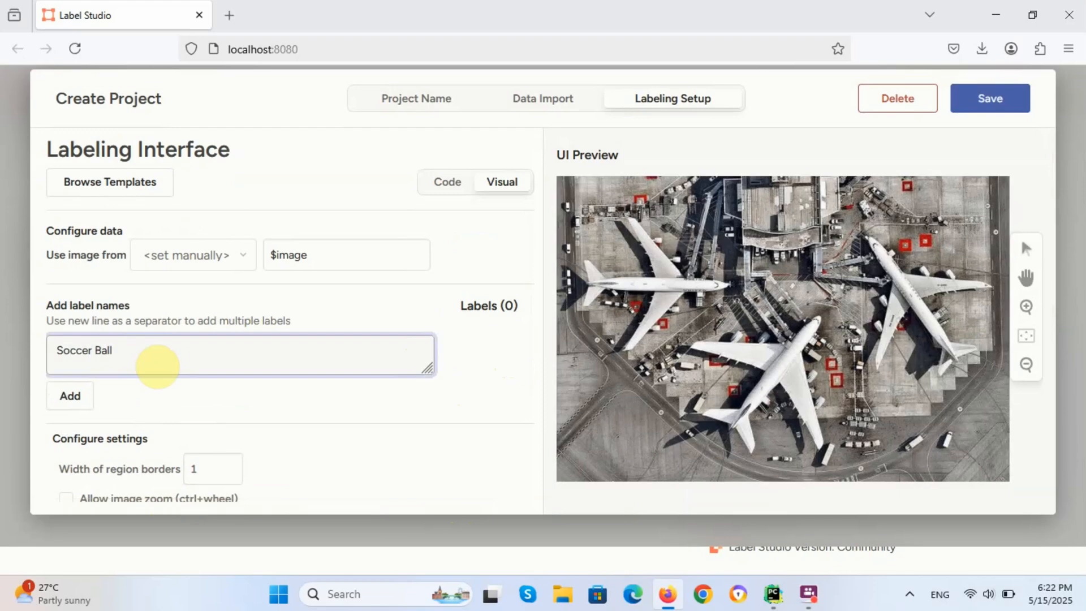
{"action": "left_click", "coordinate": [69, 395]}
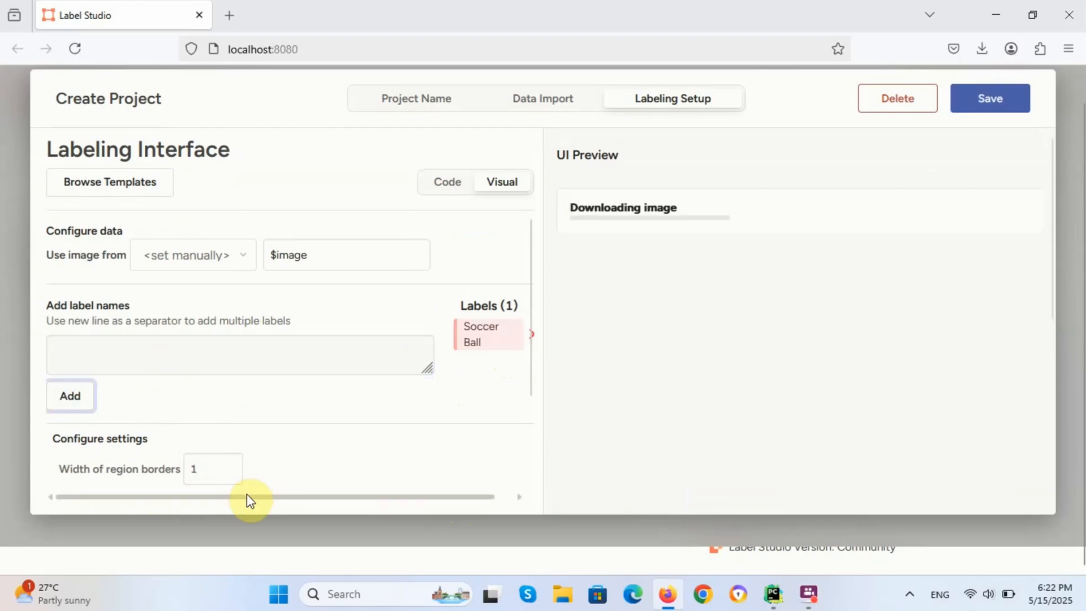
{"action": "left_click_drag", "start_coordinate": [248, 499], "coordinate": [291, 499]}
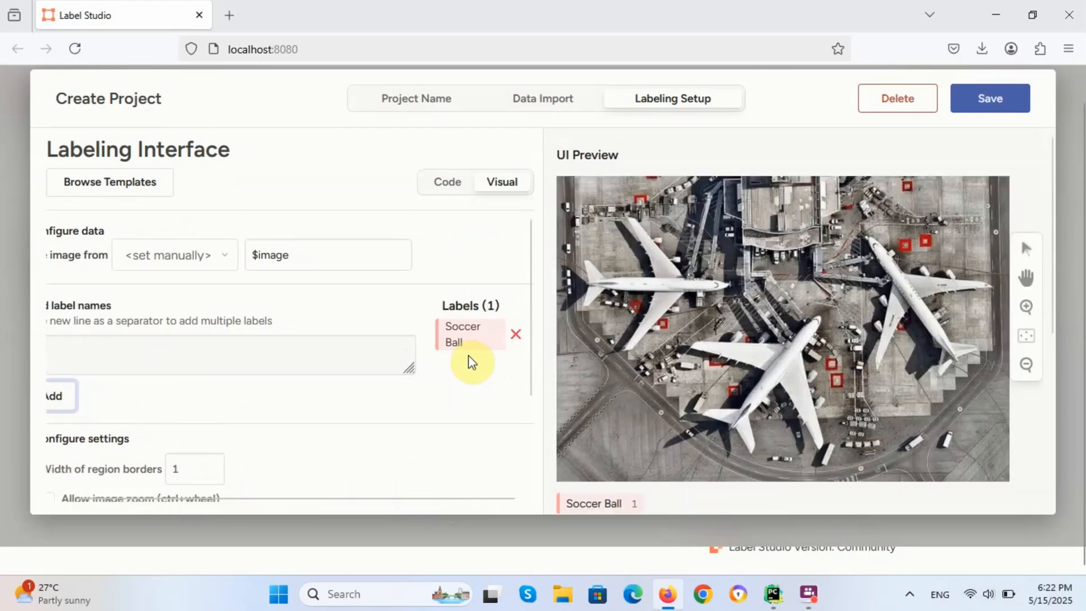
Step: Save the labeling setup, then box the ball in task 2 and submit it
{"action": "left_click", "coordinate": [985, 111]}
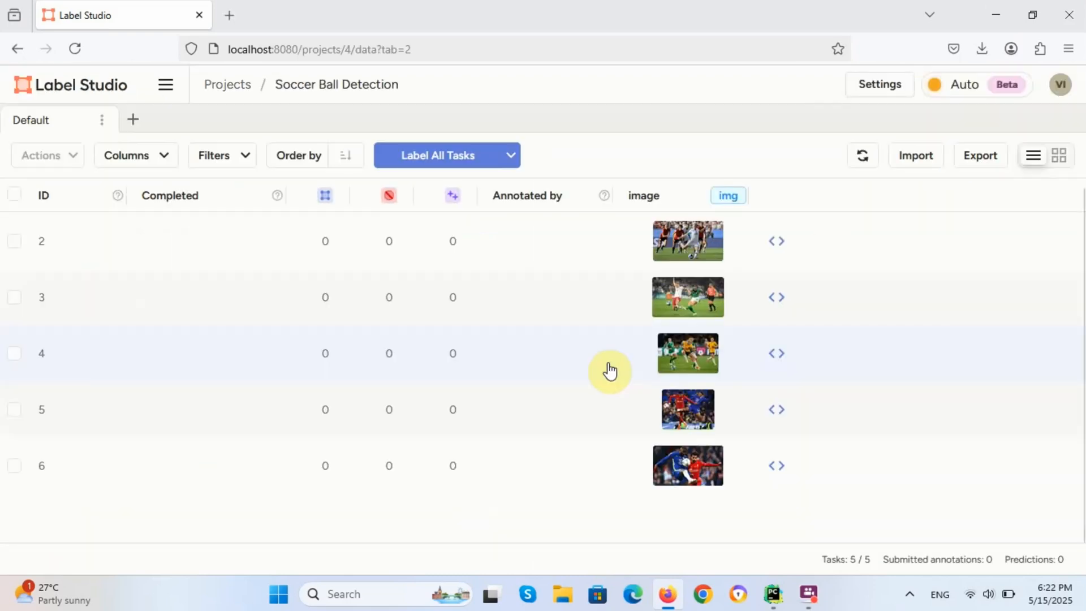
{"action": "left_click", "coordinate": [447, 252]}
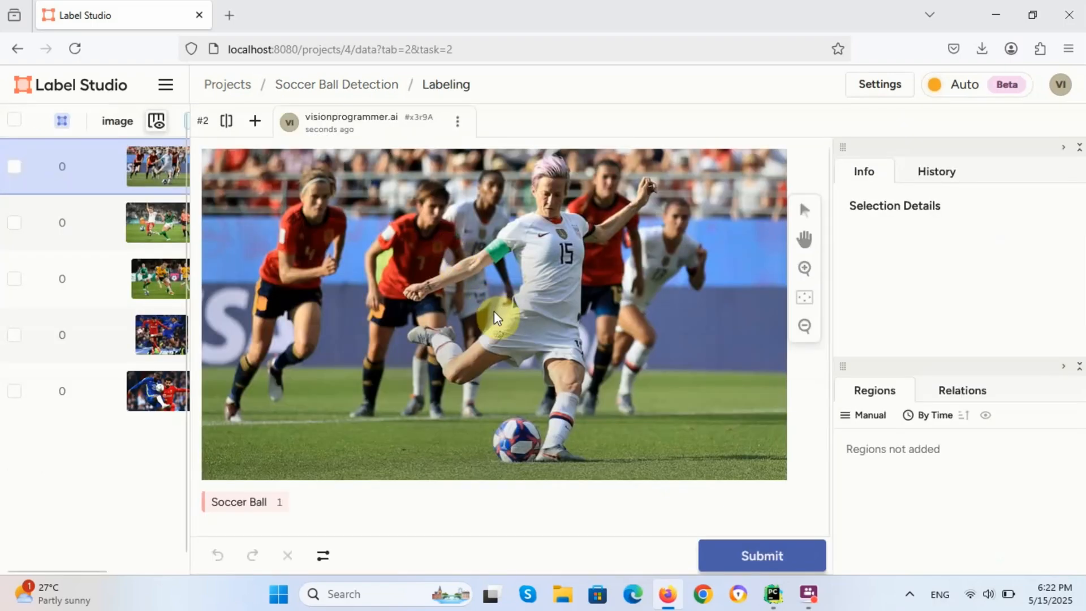
{"action": "left_click", "coordinate": [236, 502]}
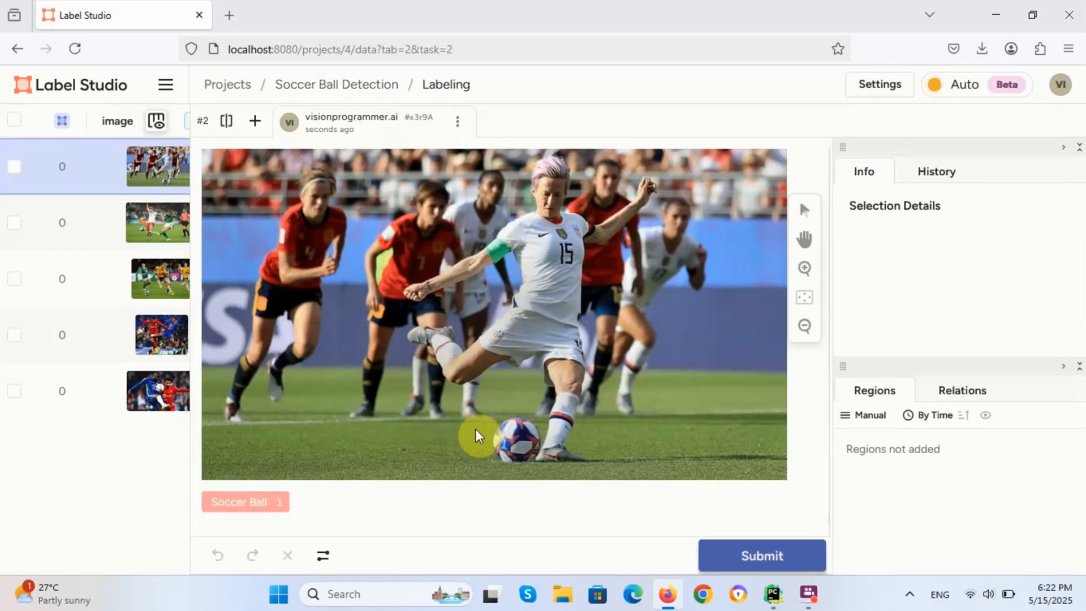
{"action": "left_click_drag", "start_coordinate": [489, 413], "coordinate": [497, 421]}
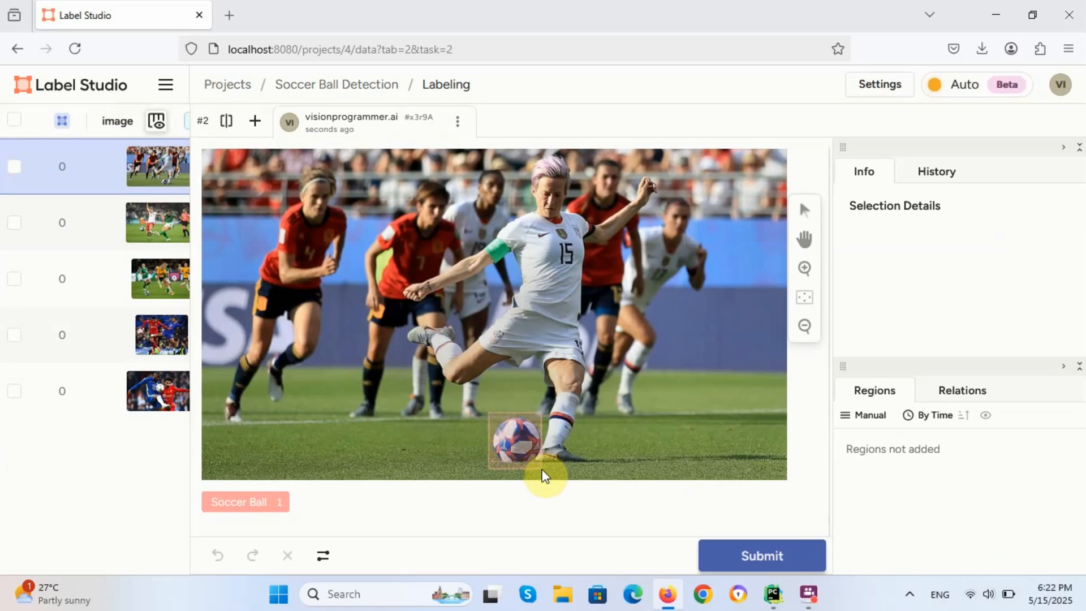
{"action": "left_click_drag", "start_coordinate": [541, 466], "coordinate": [541, 466]}
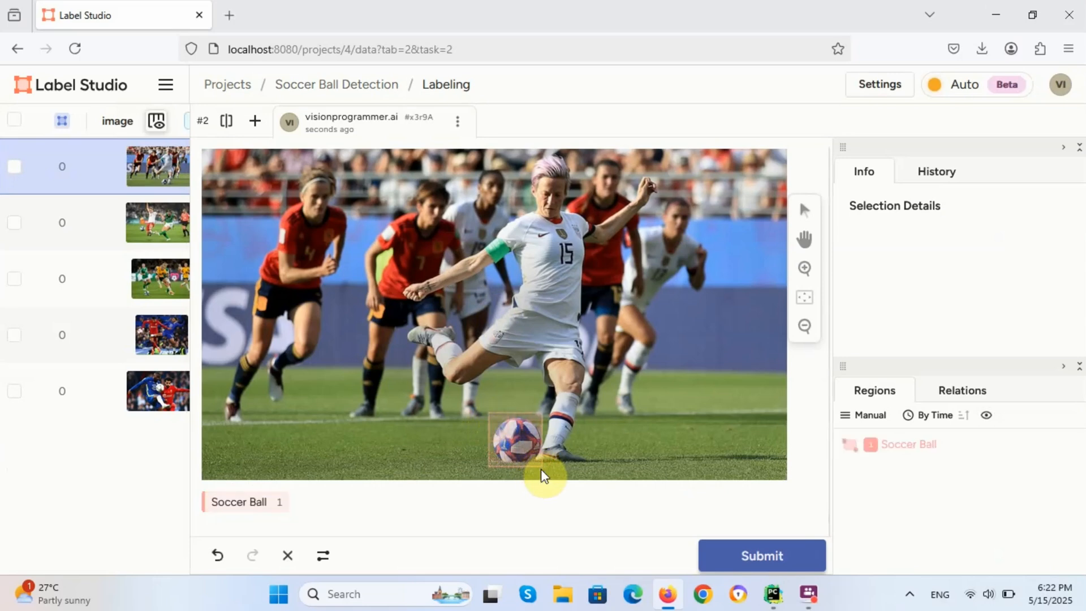
{"action": "left_click", "coordinate": [735, 547]}
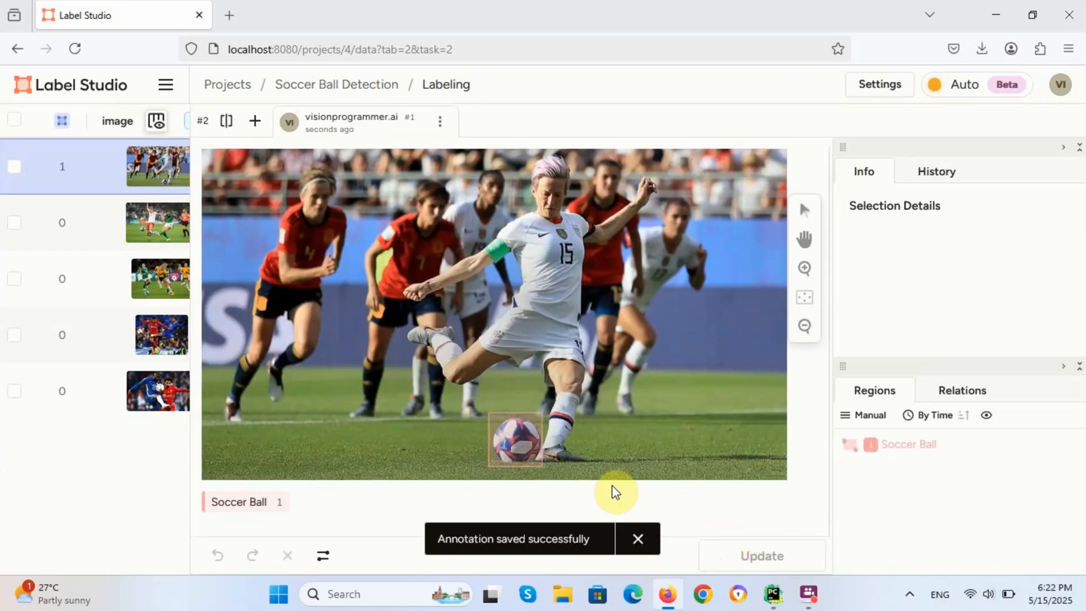
Step: Box the ball left of the players in task 3 and submit it
{"action": "left_click", "coordinate": [121, 239]}
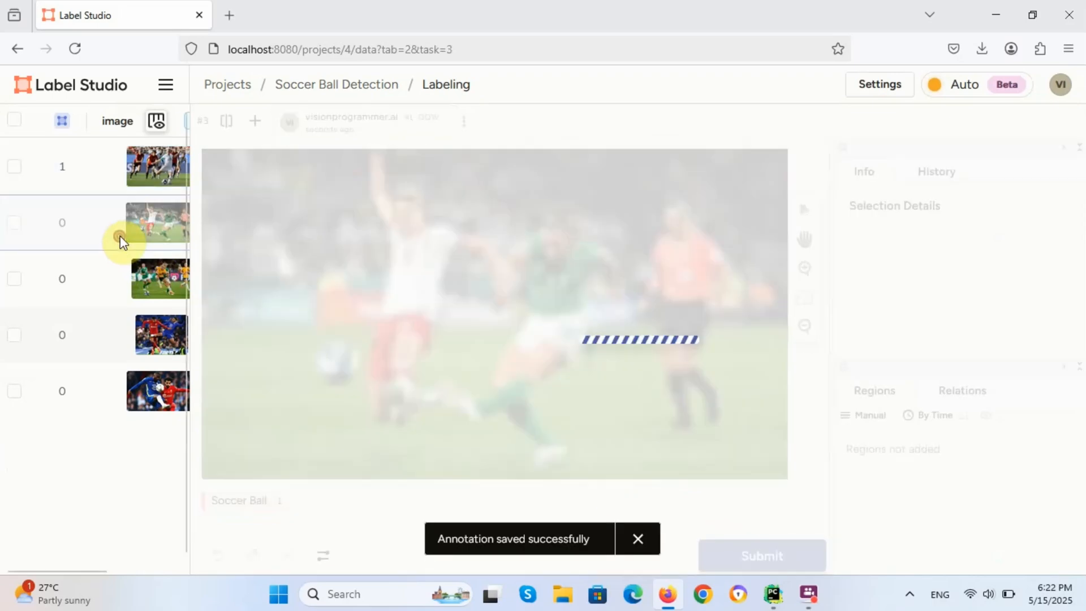
{"action": "left_click", "coordinate": [243, 499]}
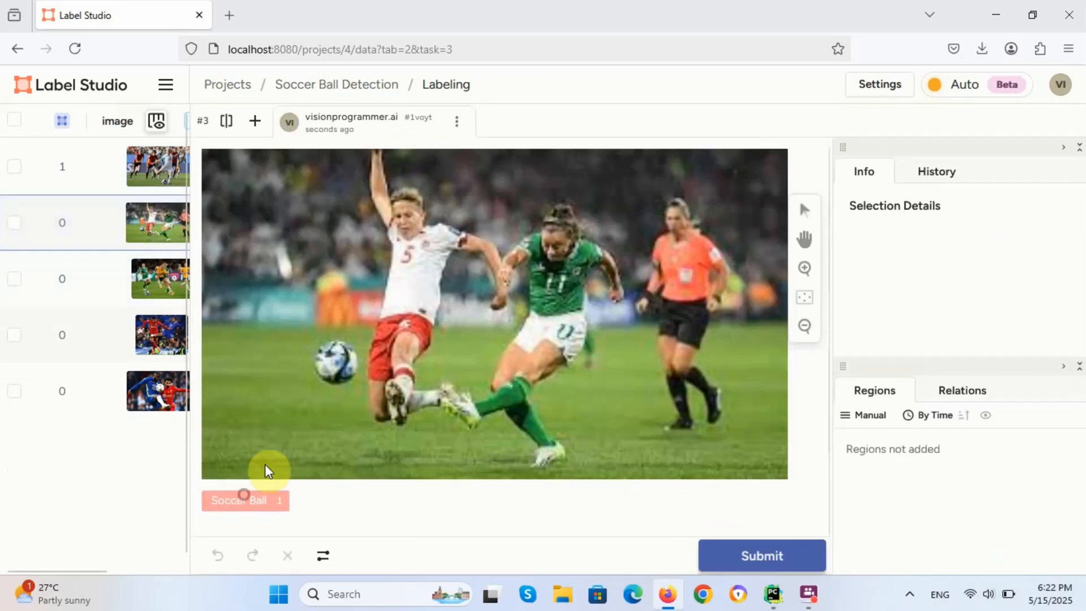
{"action": "left_click_drag", "start_coordinate": [311, 338], "coordinate": [360, 387]}
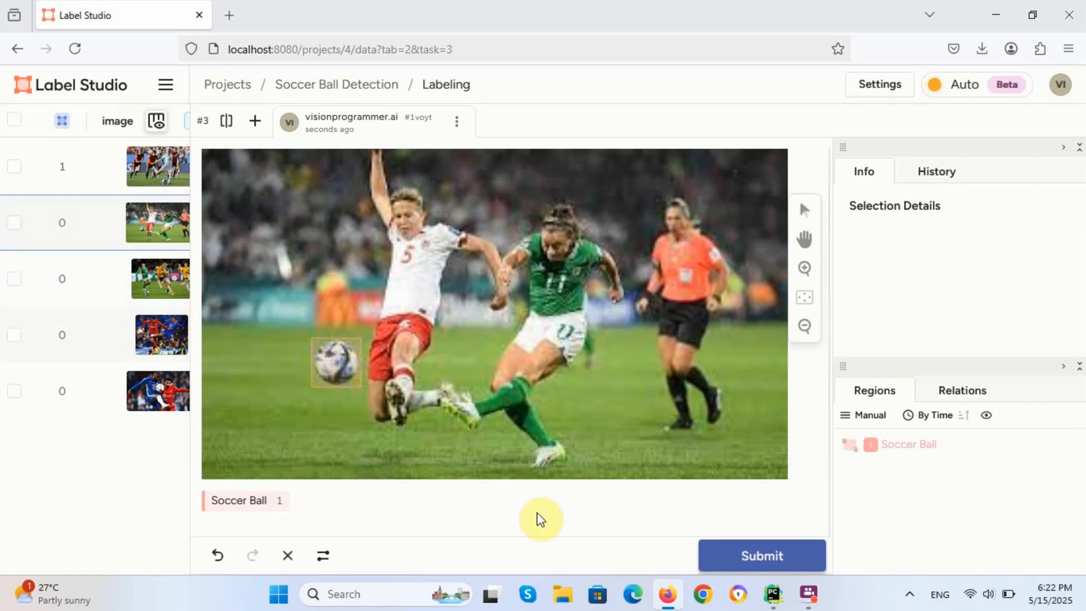
{"action": "left_click", "coordinate": [750, 560]}
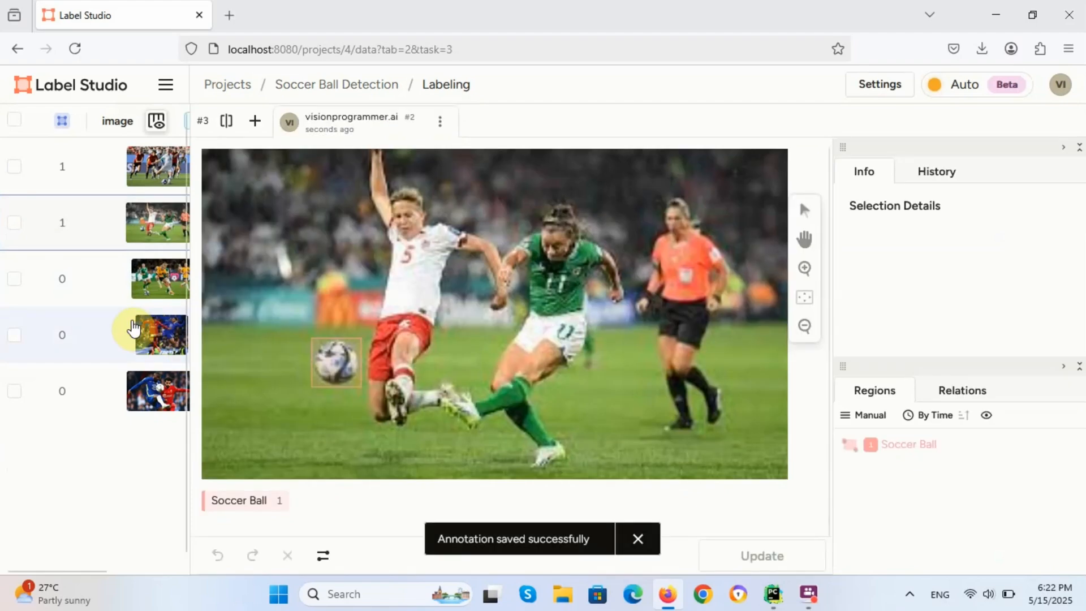
Step: In task 4, replace a badly drawn ball box with a proper one and submit
{"action": "left_click", "coordinate": [117, 278]}
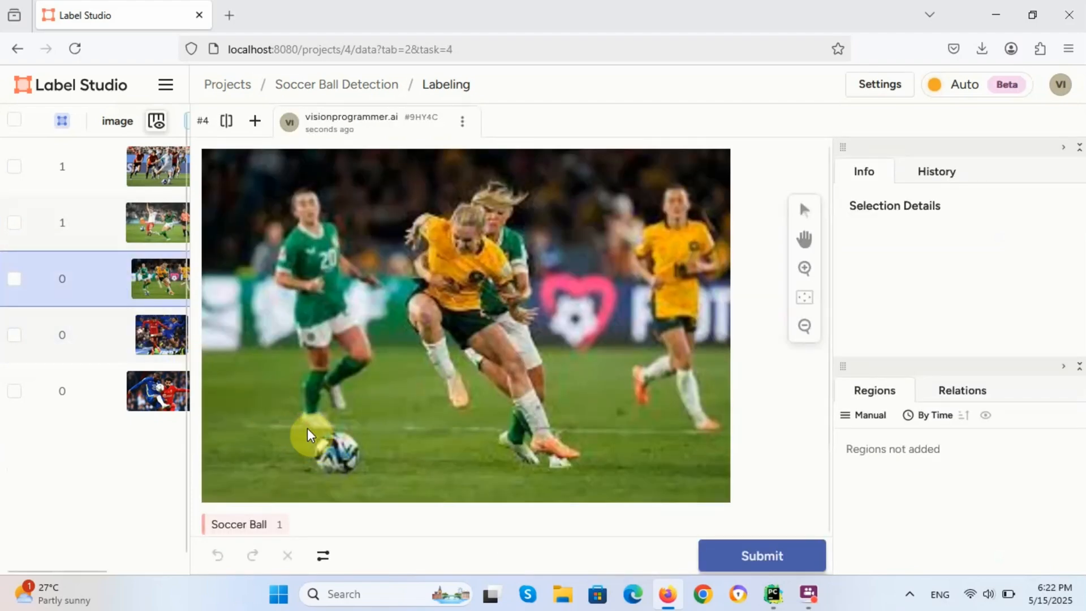
{"action": "left_click", "coordinate": [256, 512]}
{"action": "left_click_drag", "start_coordinate": [307, 426], "coordinate": [316, 455]}
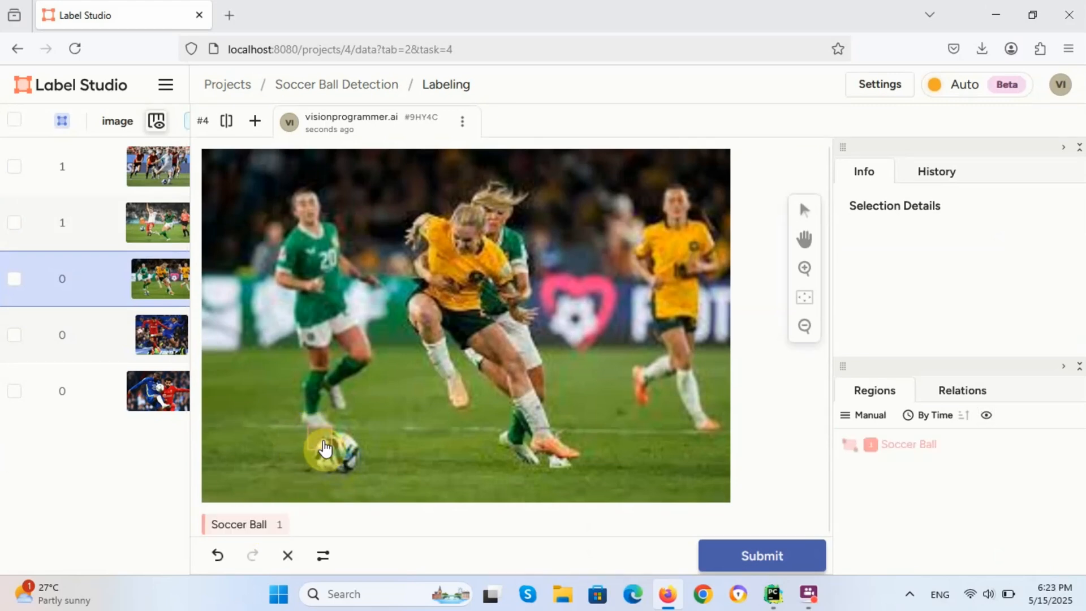
{"action": "left_click", "coordinate": [322, 447]}
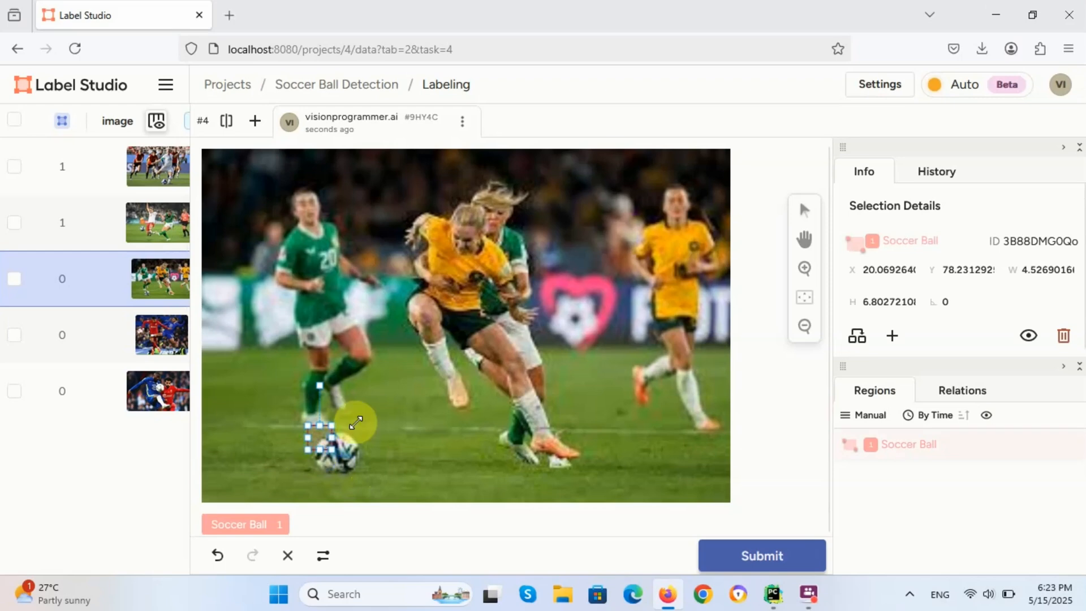
{"action": "left_click", "coordinate": [1063, 336]}
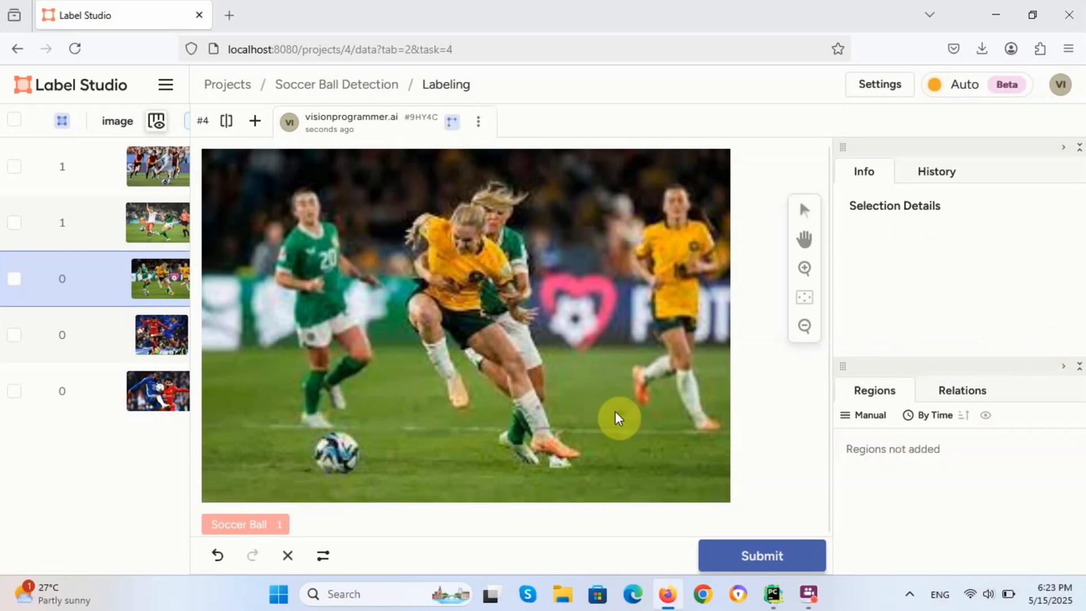
{"action": "left_click", "coordinate": [239, 526]}
{"action": "left_click", "coordinate": [239, 524]}
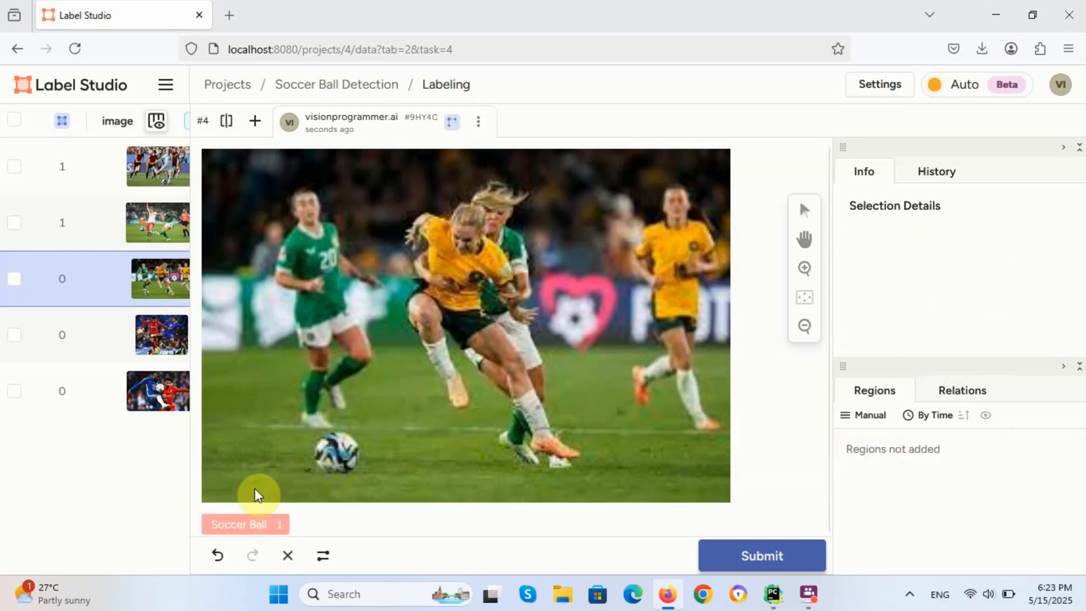
{"action": "left_click_drag", "start_coordinate": [309, 429], "coordinate": [363, 479]}
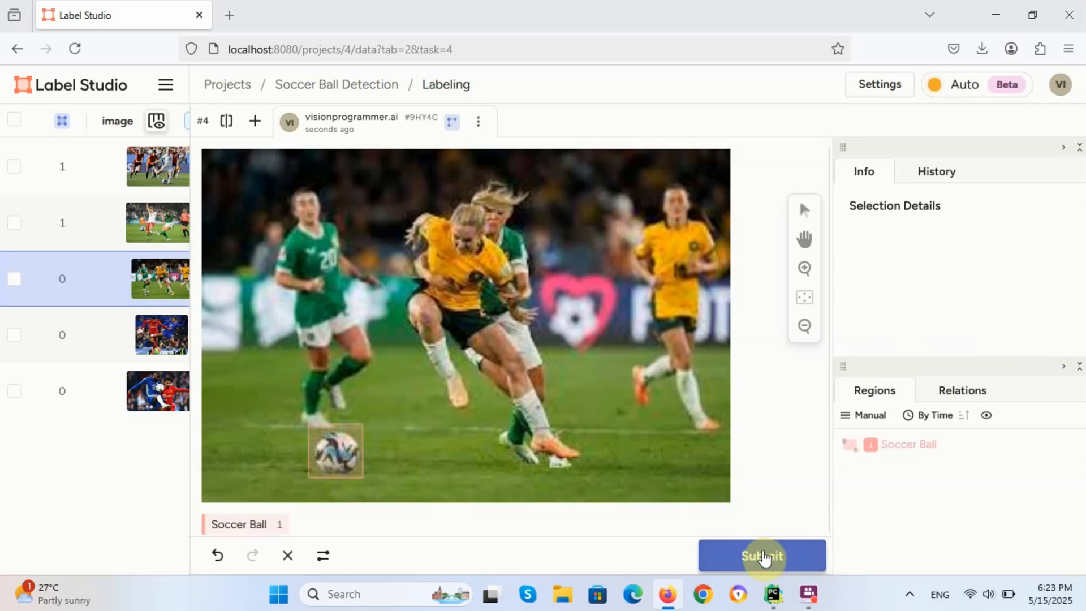
{"action": "left_click", "coordinate": [762, 556]}
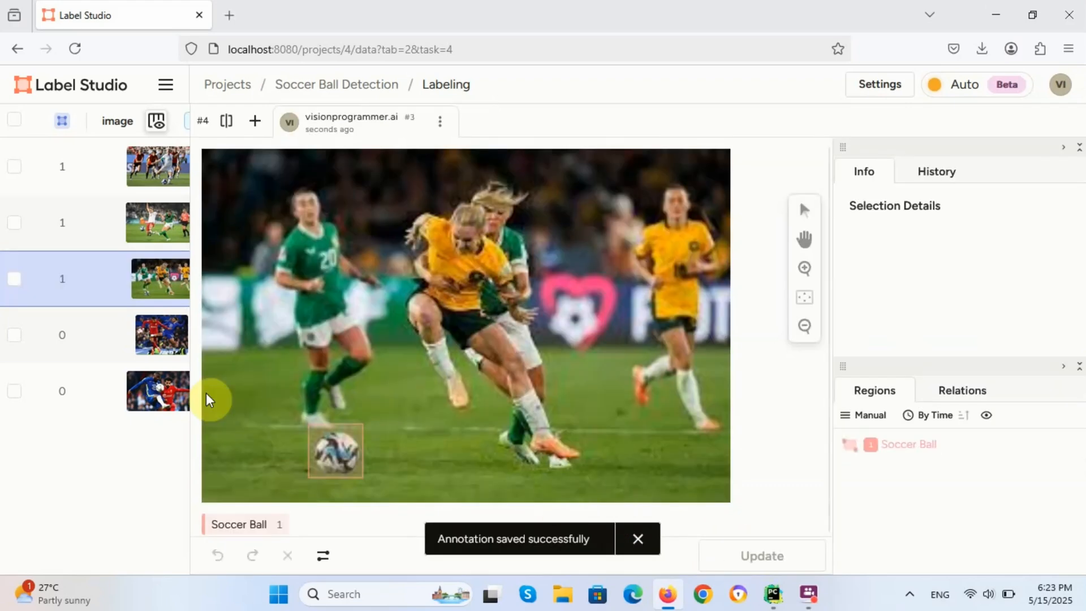
Step: Box the ball beside the red-shirted player in task 5, tighten it, and submit
{"action": "left_click", "coordinate": [132, 341]}
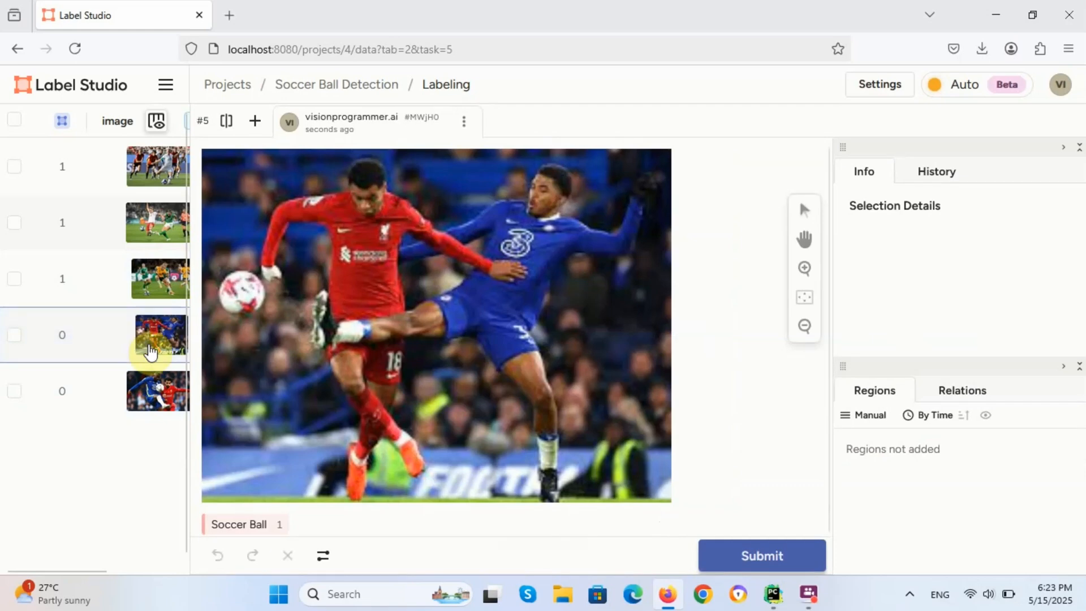
{"action": "left_click", "coordinate": [253, 525]}
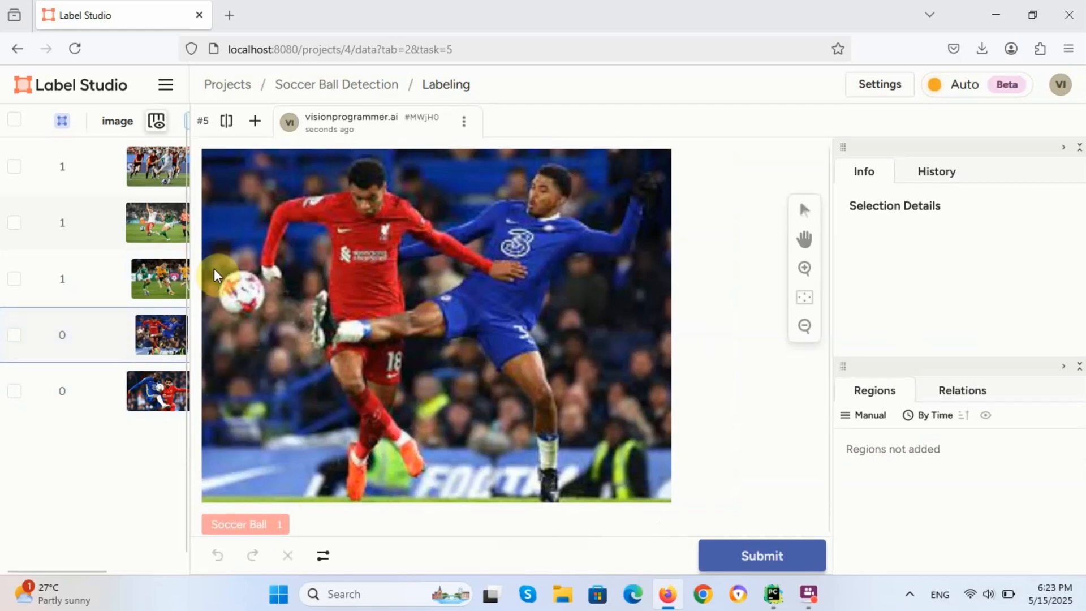
{"action": "left_click_drag", "start_coordinate": [215, 267], "coordinate": [270, 318]}
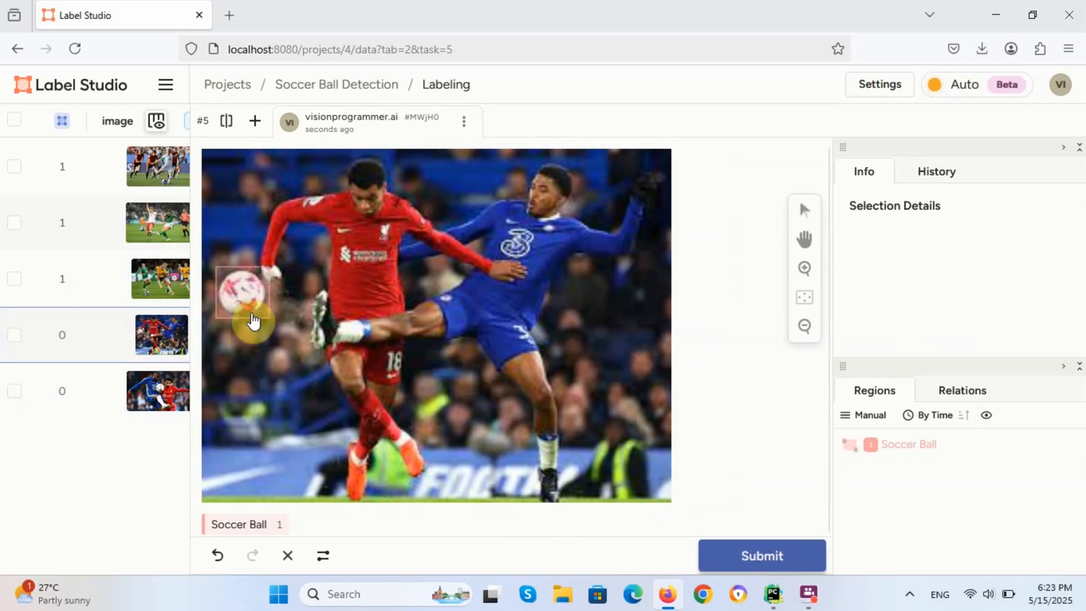
{"action": "left_click", "coordinate": [238, 293]}
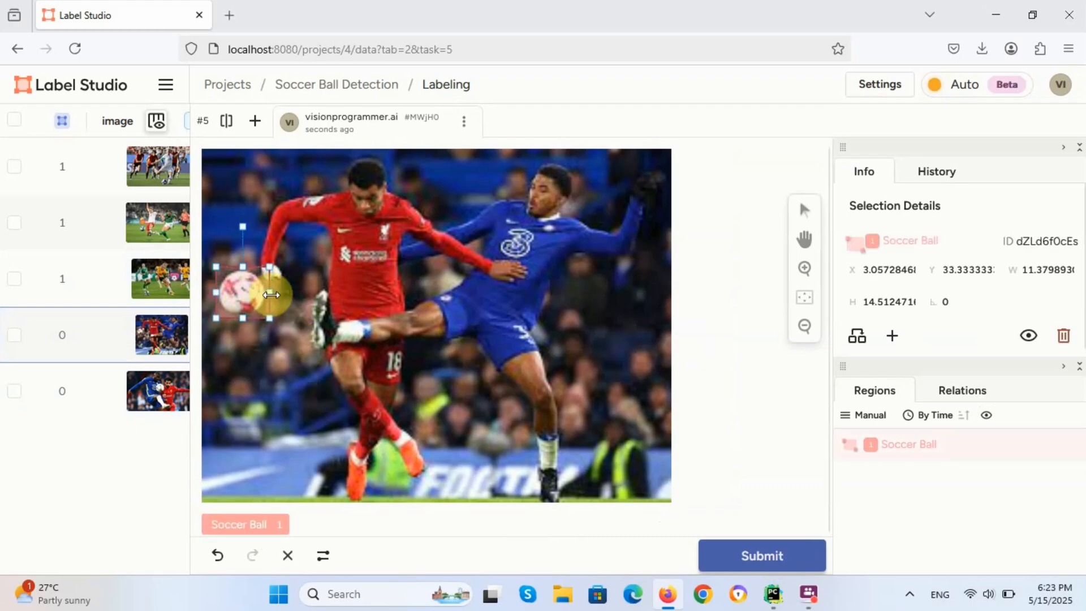
{"action": "mouse_move", "coordinate": [271, 294]}
{"action": "left_mouse_down"}
{"action": "mouse_move", "coordinate": [240, 298]}
{"action": "mouse_move", "coordinate": [268, 293]}
{"action": "mouse_move", "coordinate": [243, 288]}
{"action": "mouse_move", "coordinate": [243, 230]}
{"action": "left_mouse_up"}
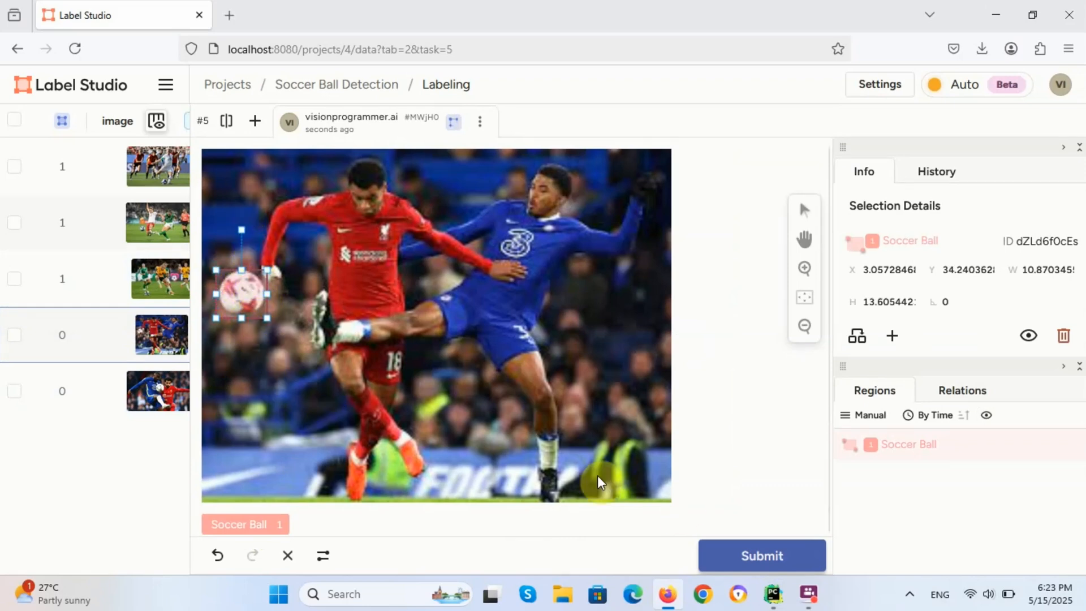
{"action": "left_click", "coordinate": [741, 553]}
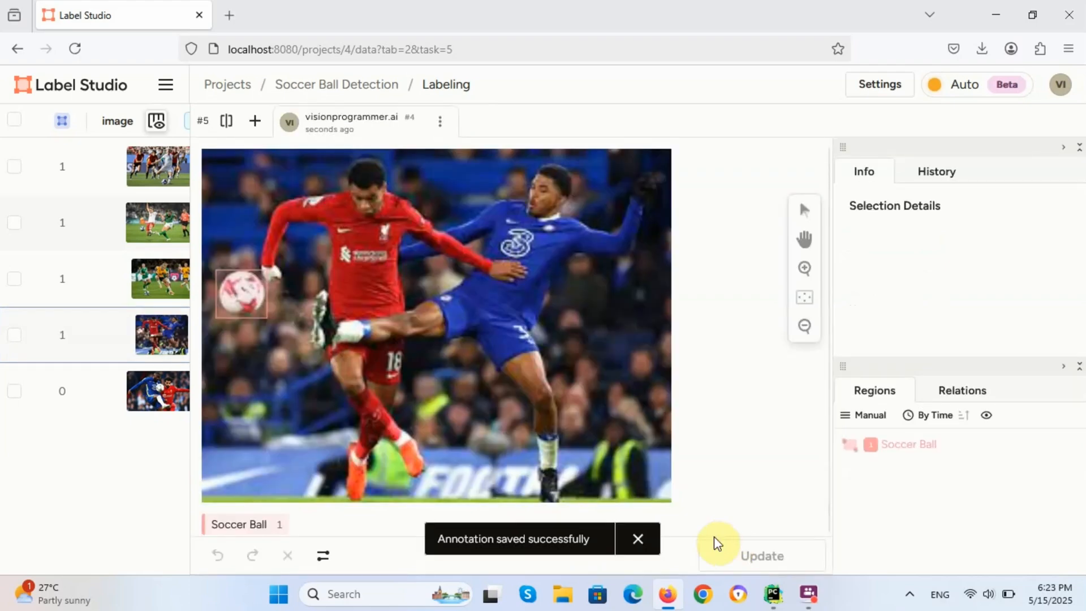
Step: Box and submit the ball in task 6, then return to the task list
{"action": "left_click", "coordinate": [152, 389]}
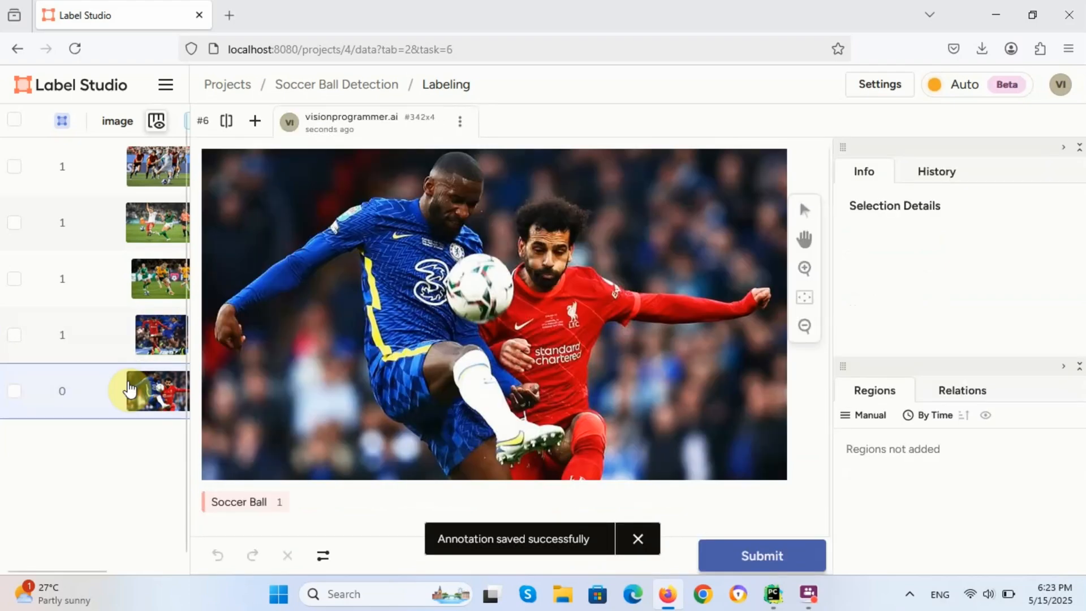
{"action": "left_click", "coordinate": [242, 502]}
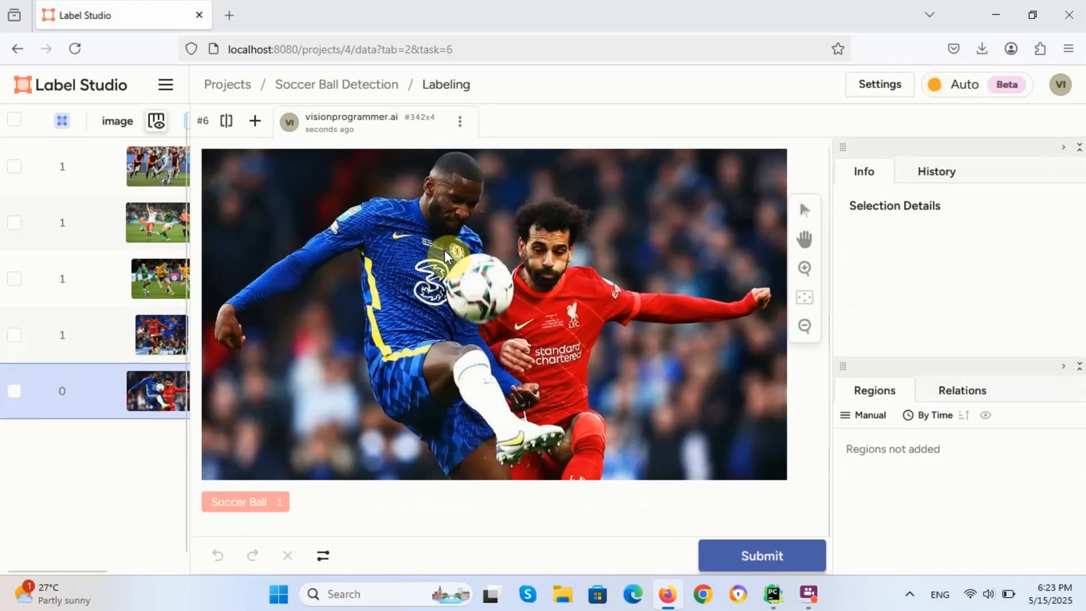
{"action": "left_click_drag", "start_coordinate": [439, 247], "coordinate": [517, 336]}
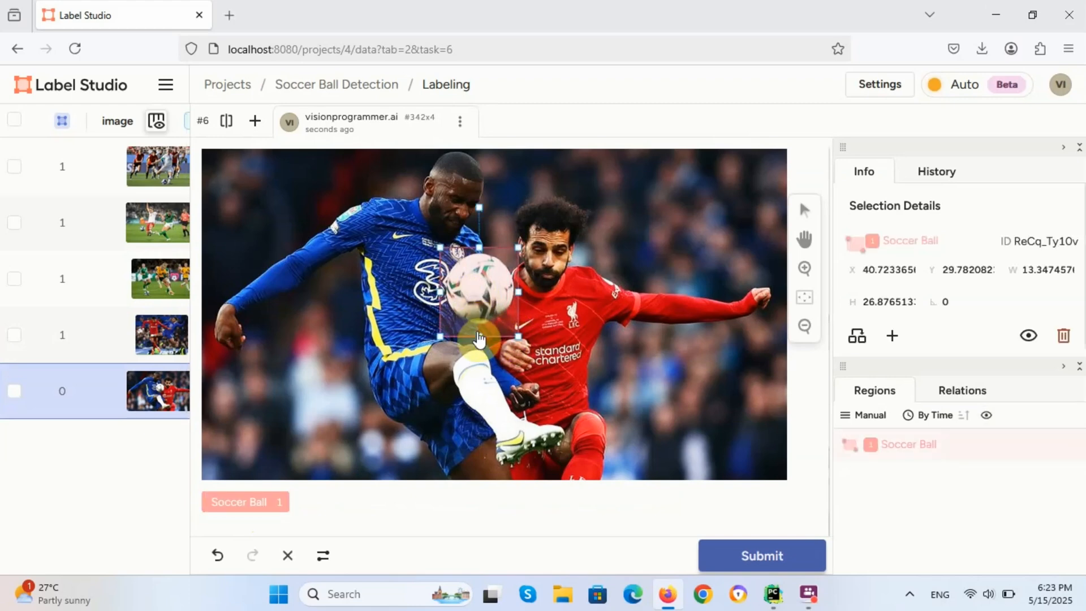
{"action": "left_click_drag", "start_coordinate": [479, 336], "coordinate": [480, 325]}
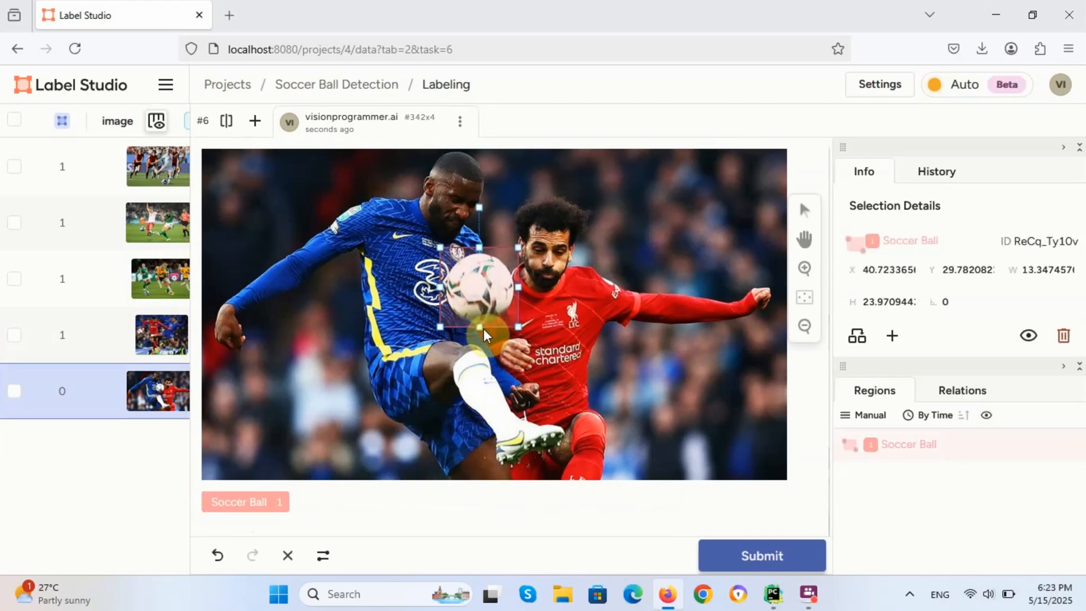
{"action": "left_click", "coordinate": [734, 559]}
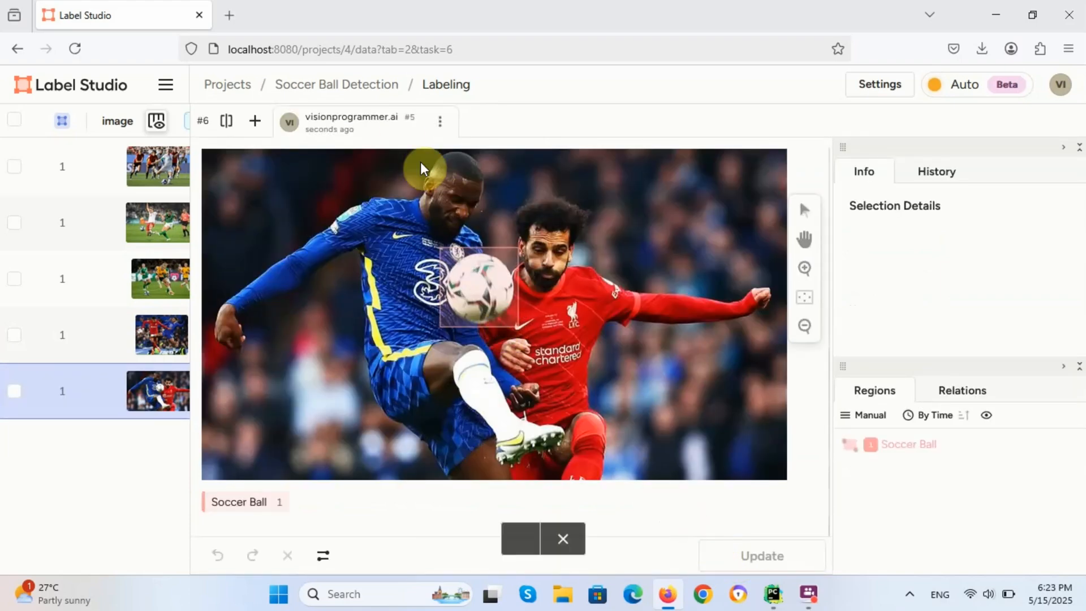
{"action": "left_click", "coordinate": [323, 91]}
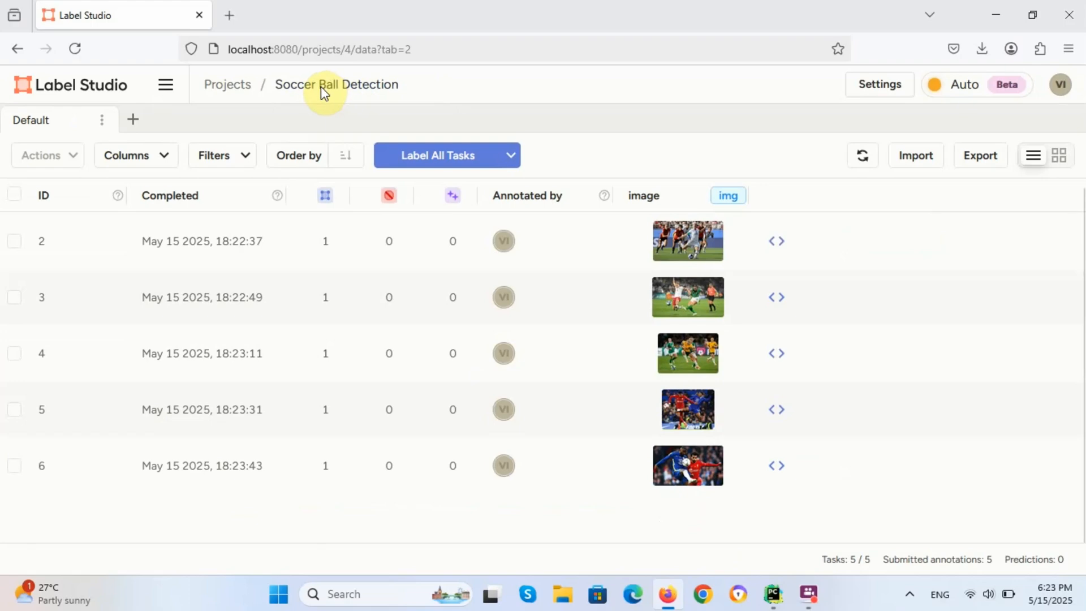
Step: Choose YOLO with Images as the project's export format
{"action": "left_click", "coordinate": [976, 169]}
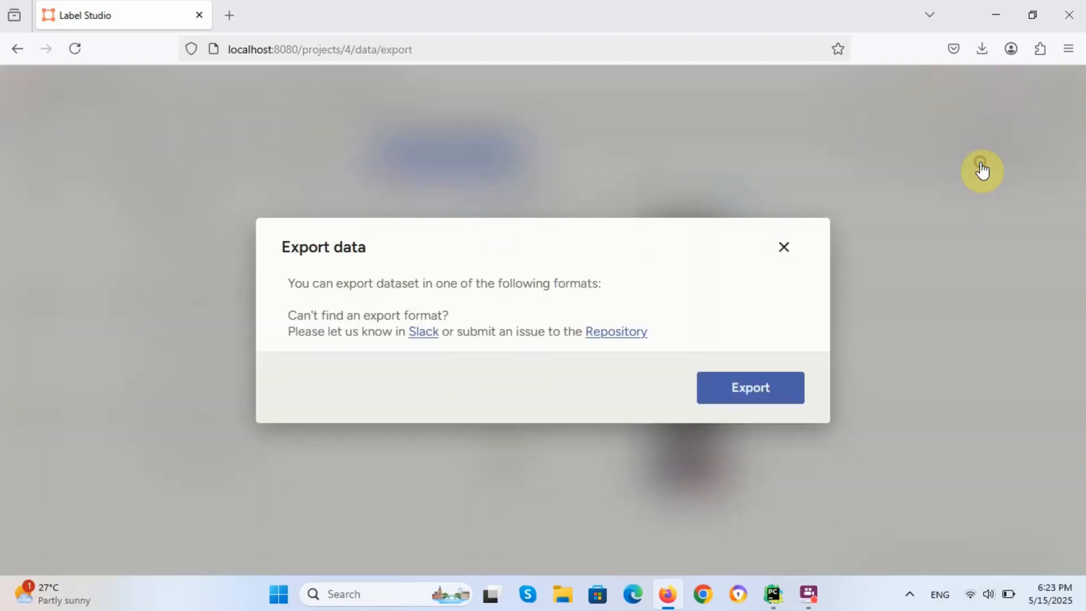
{"action": "scroll", "coordinate": [541, 291], "scroll_direction": "down", "scroll_amount": 5}
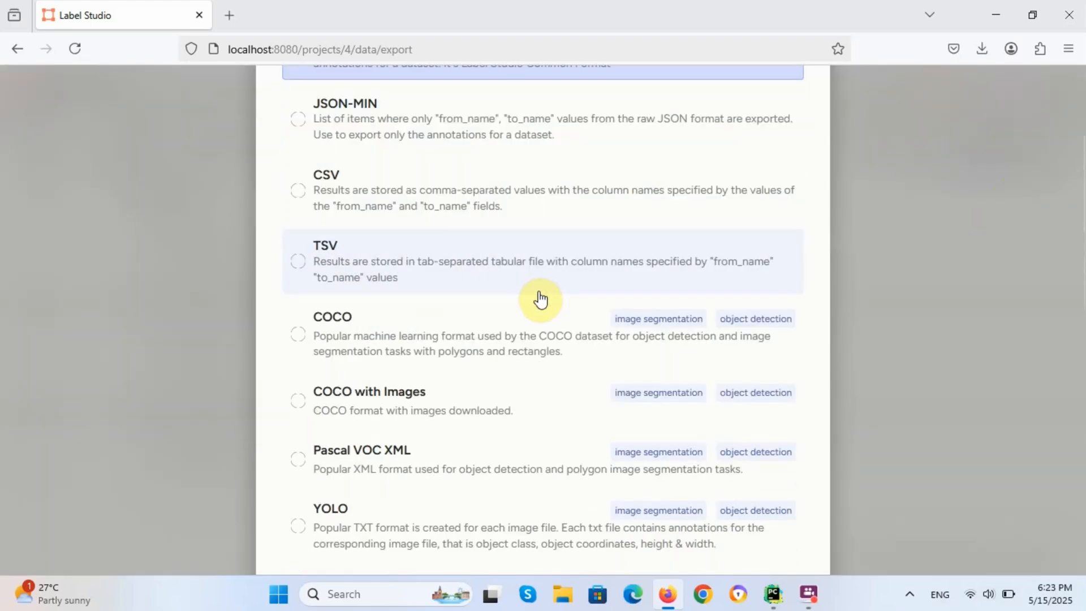
{"action": "scroll", "coordinate": [539, 293], "scroll_direction": "down", "scroll_amount": 2}
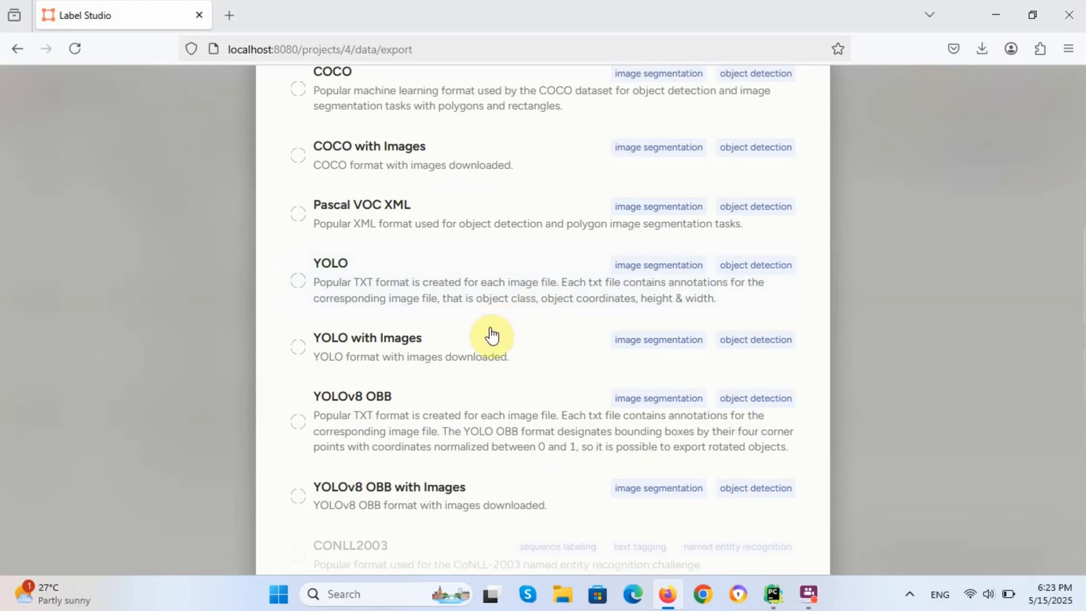
{"action": "left_click", "coordinate": [474, 356]}
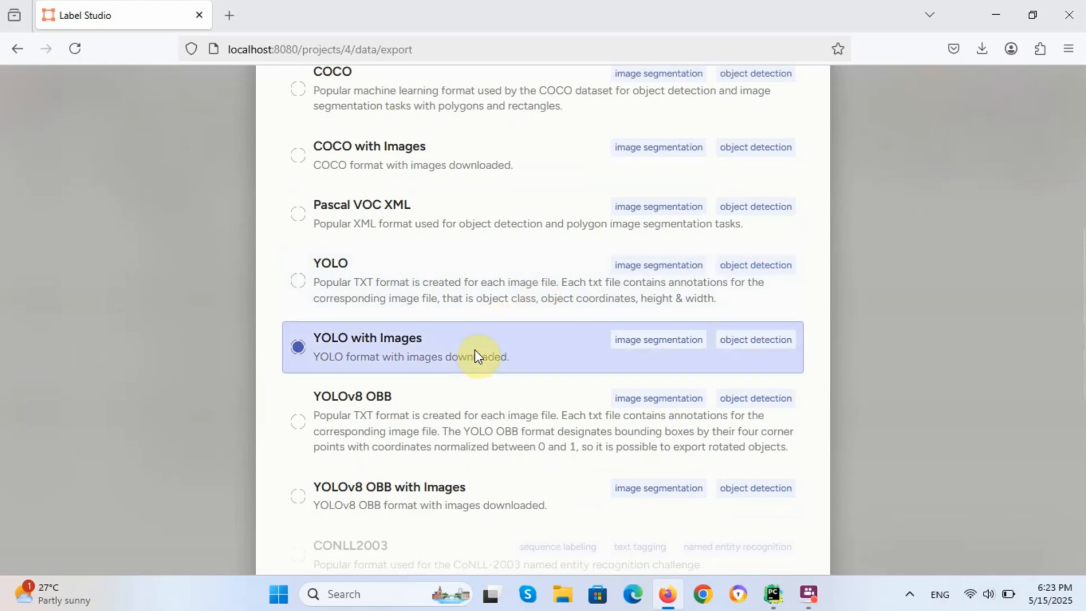
Step: Export the annotations, download the zip, and open it
{"action": "scroll", "coordinate": [478, 347], "scroll_direction": "down", "scroll_amount": 4}
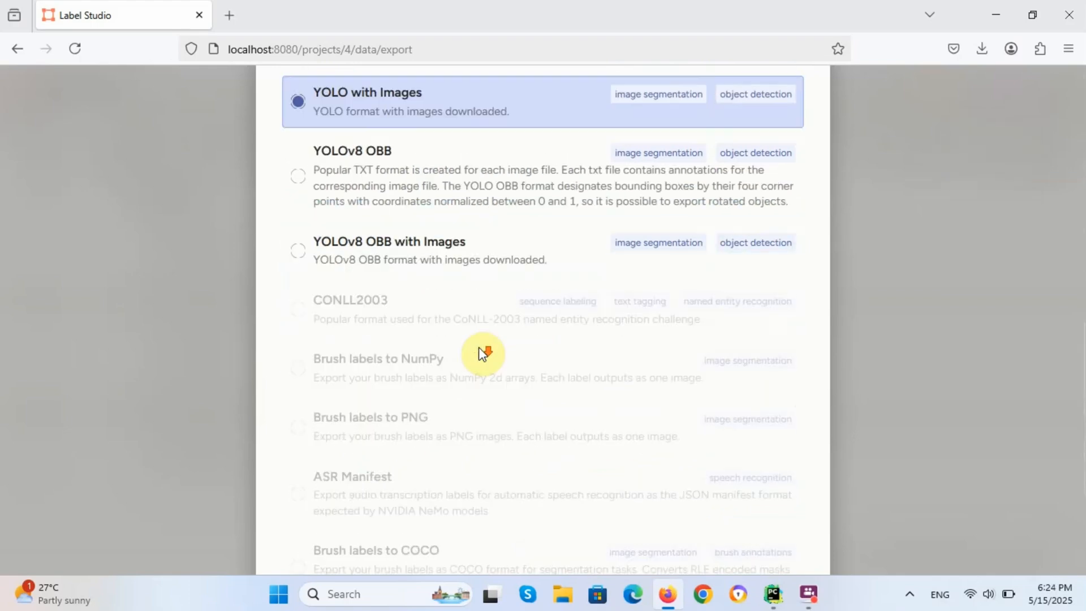
{"action": "scroll", "coordinate": [478, 351], "scroll_direction": "down", "scroll_amount": 3}
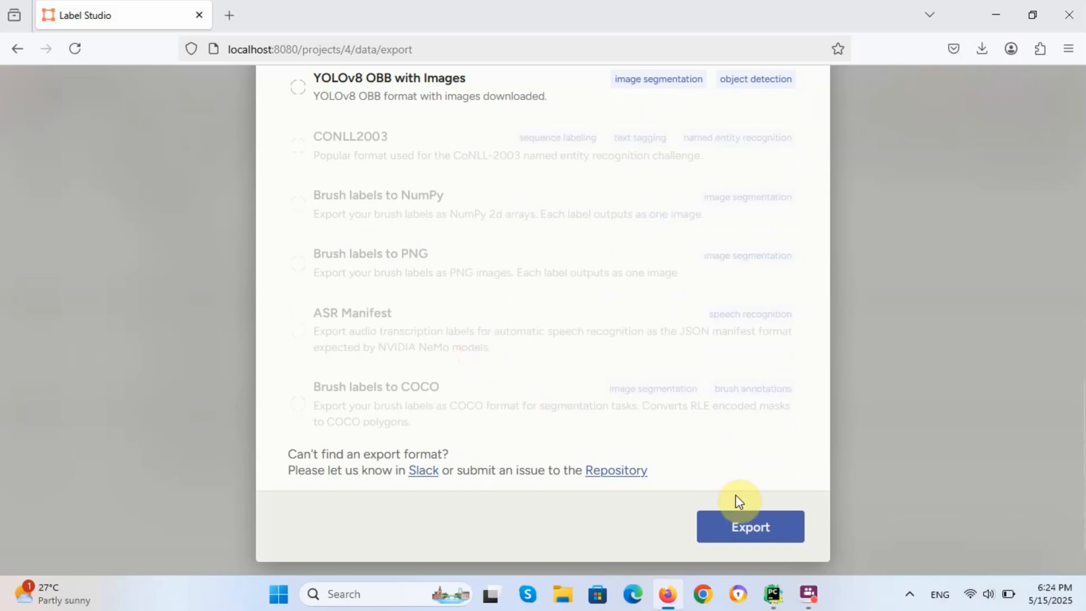
{"action": "scroll", "coordinate": [690, 465], "scroll_direction": "up", "scroll_amount": 5}
{"action": "scroll", "coordinate": [632, 443], "scroll_direction": "down", "scroll_amount": 6}
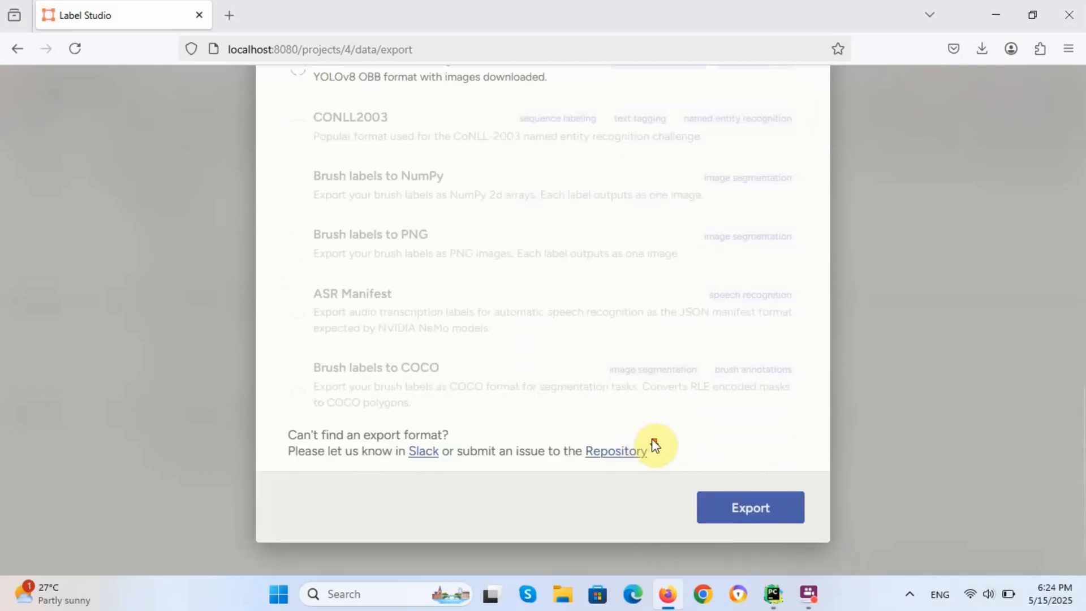
{"action": "left_click", "coordinate": [739, 503]}
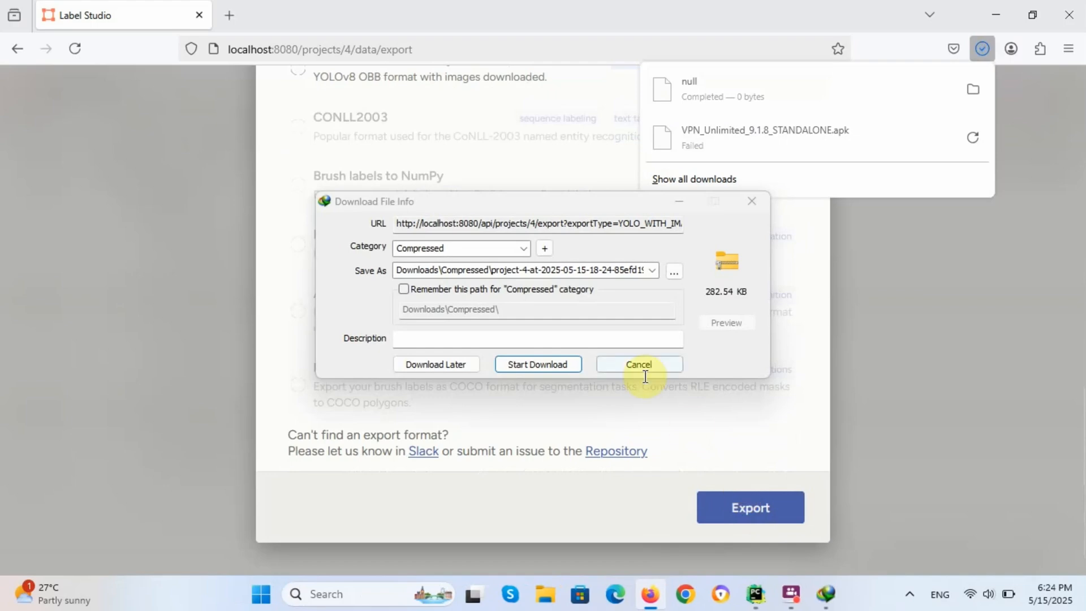
{"action": "left_click", "coordinate": [548, 365]}
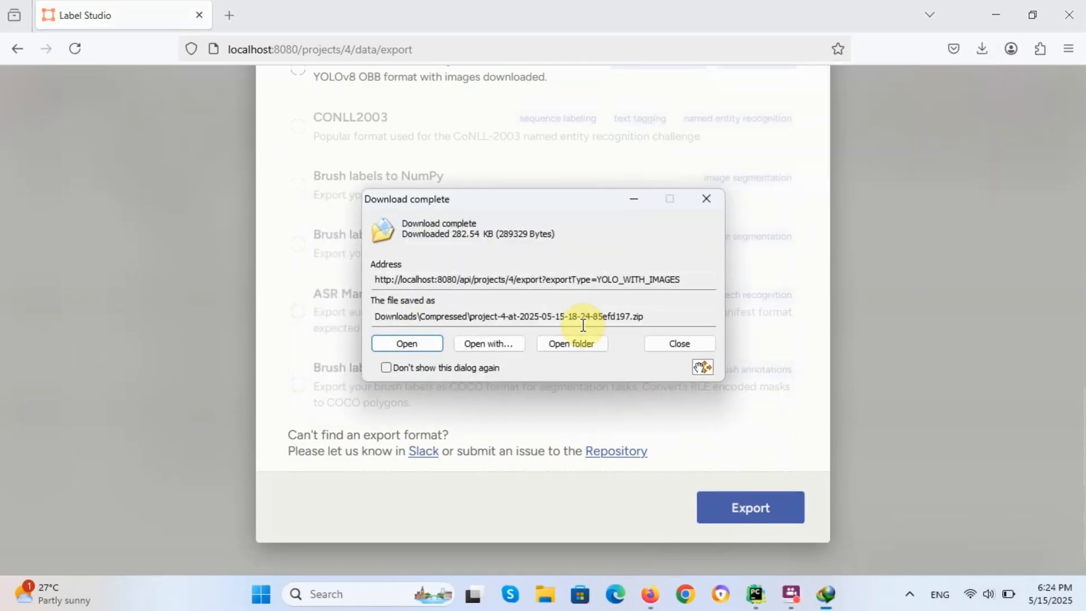
{"action": "left_click", "coordinate": [430, 343]}
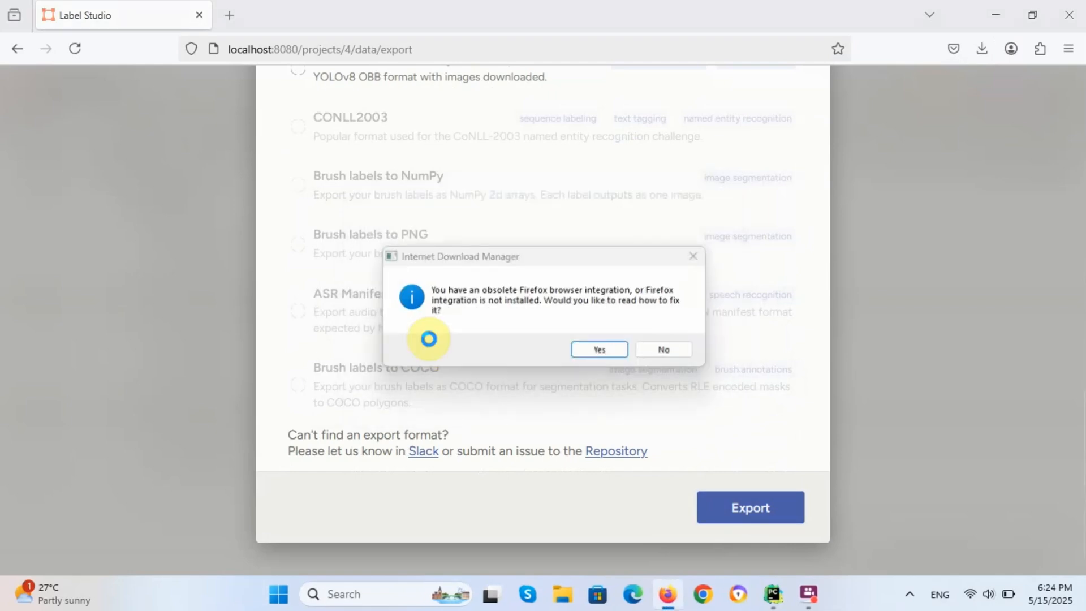
{"action": "left_click", "coordinate": [667, 352]}
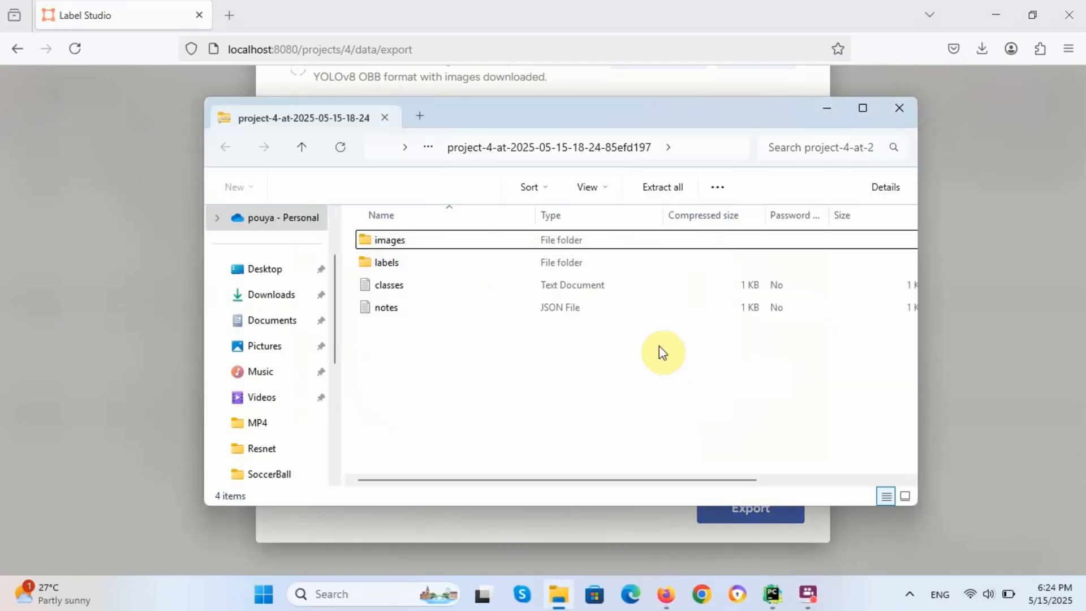
{"action": "double_click", "coordinate": [409, 242]}
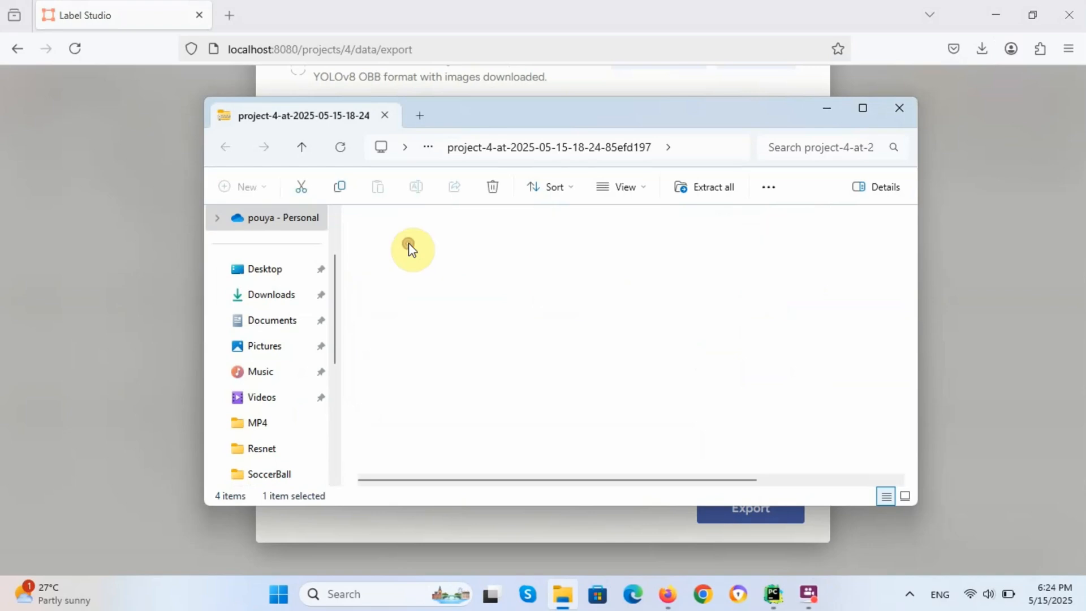
{"action": "double_click", "coordinate": [395, 239]}
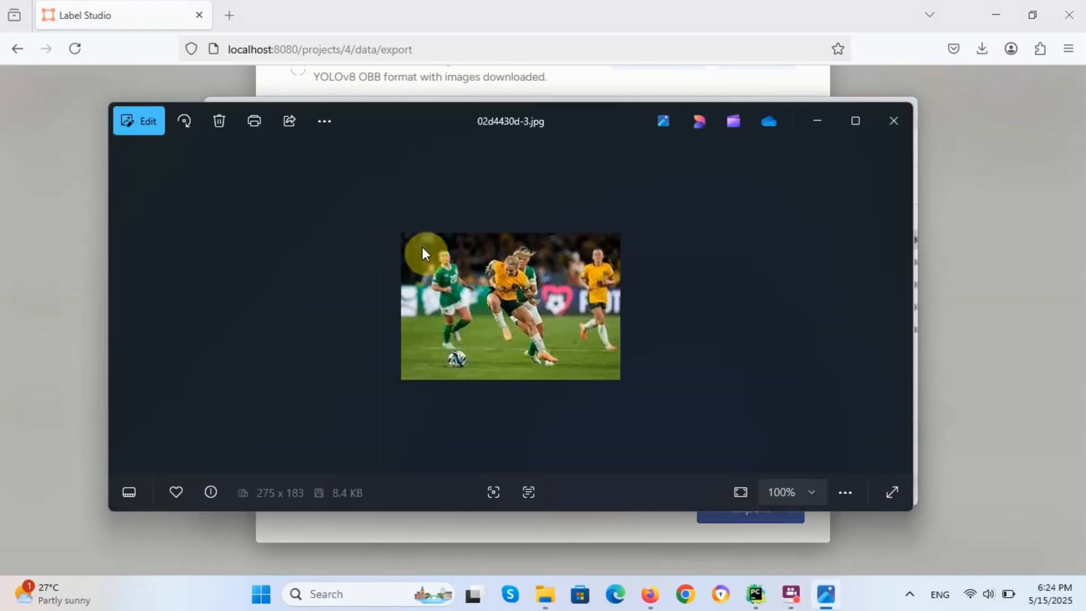
{"action": "left_click", "coordinate": [885, 132]}
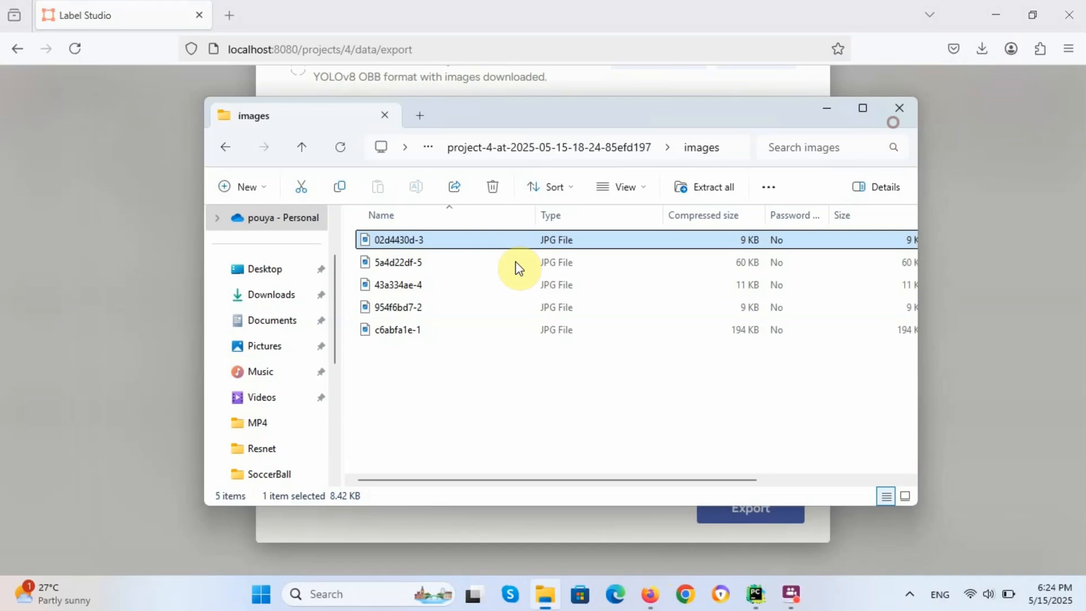
{"action": "double_click", "coordinate": [398, 291]}
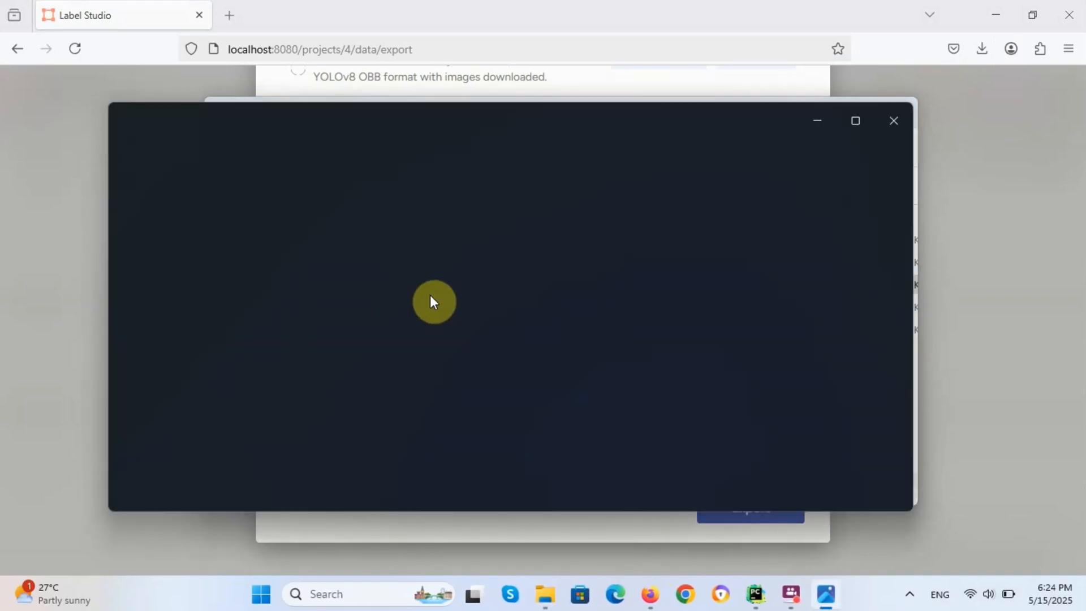
{"action": "left_click", "coordinate": [891, 120]}
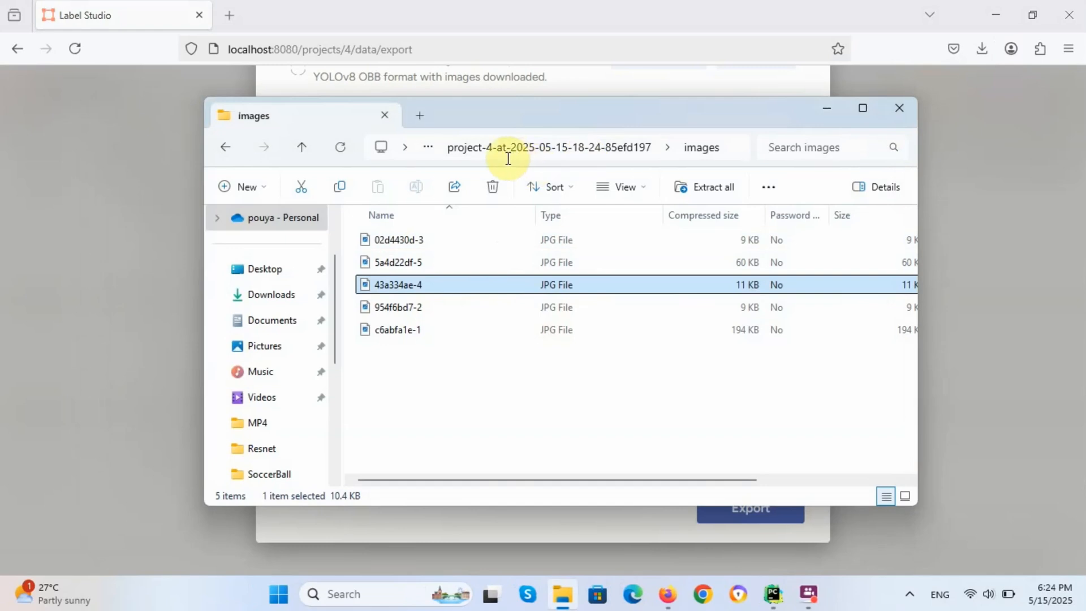
{"action": "left_click", "coordinate": [229, 147]}
{"action": "double_click", "coordinate": [377, 262]}
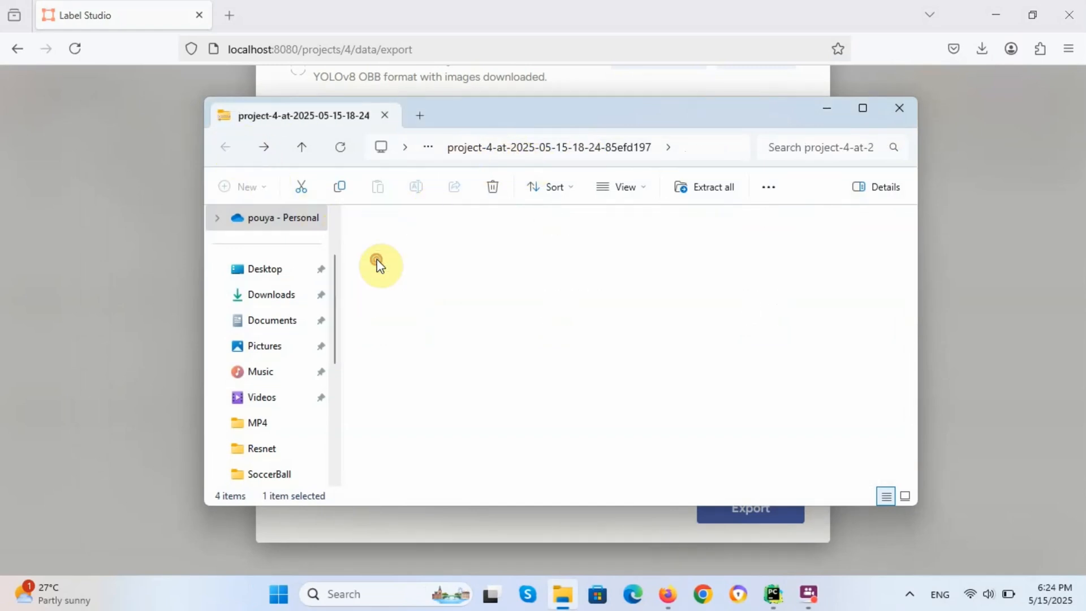
{"action": "double_click", "coordinate": [384, 284]}
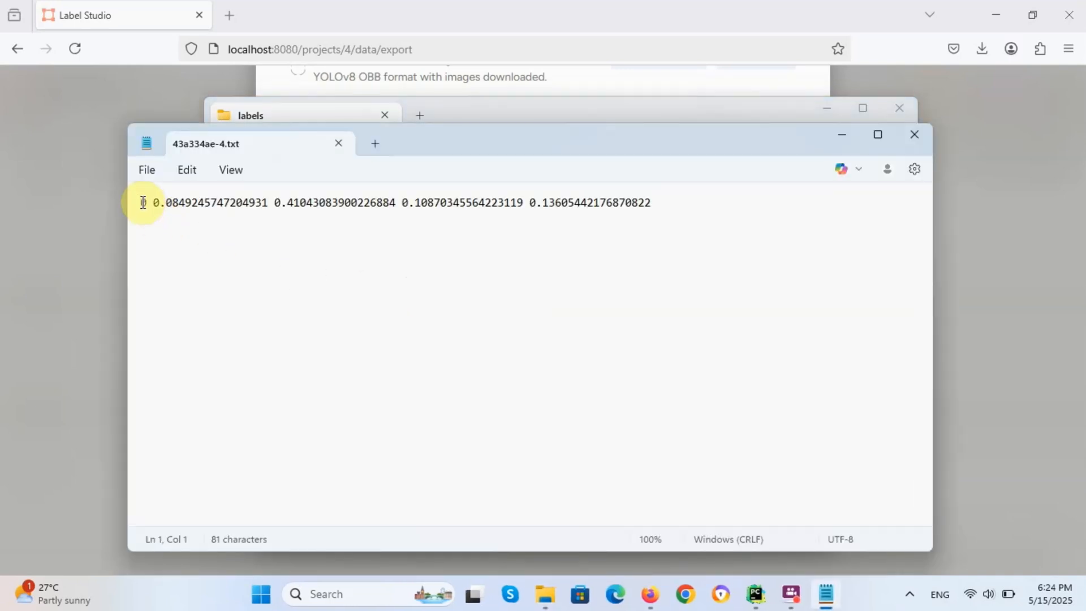
Step: Examine the YOLO line in 43a334ae-4.txt, then close Notepad and the labels folder
{"action": "left_click_drag", "start_coordinate": [142, 202], "coordinate": [595, 201]}
{"action": "left_click", "coordinate": [595, 201]}
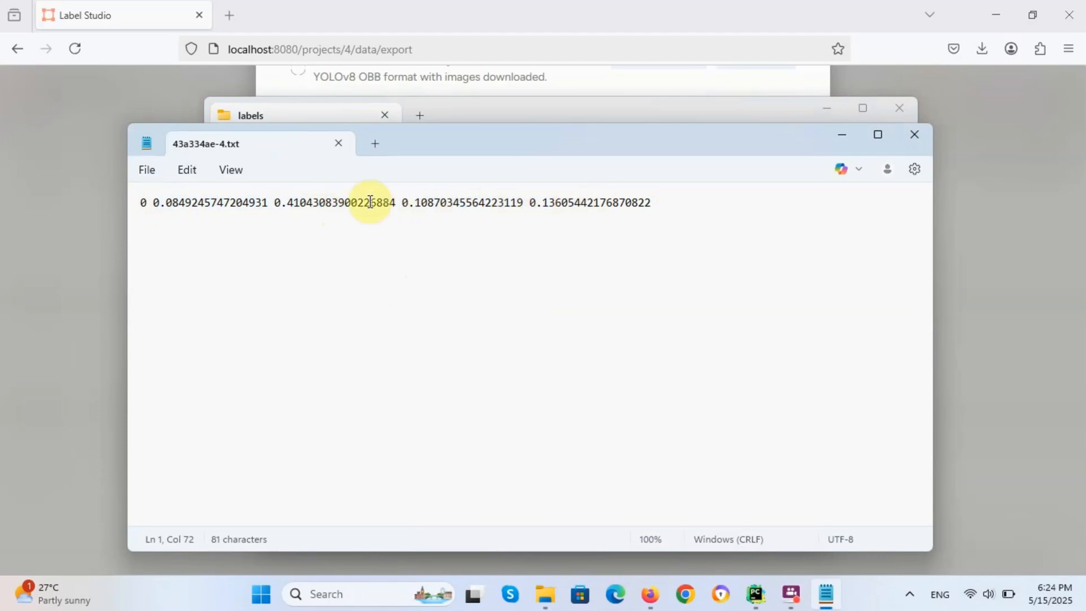
{"action": "left_click", "coordinate": [338, 147]}
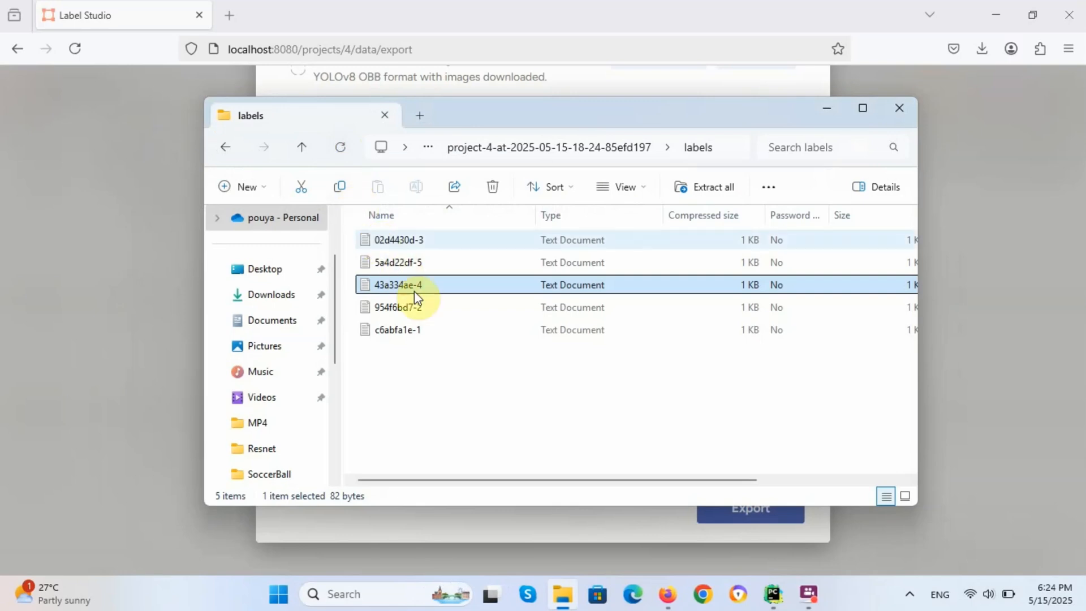
{"action": "left_click", "coordinate": [892, 111]}
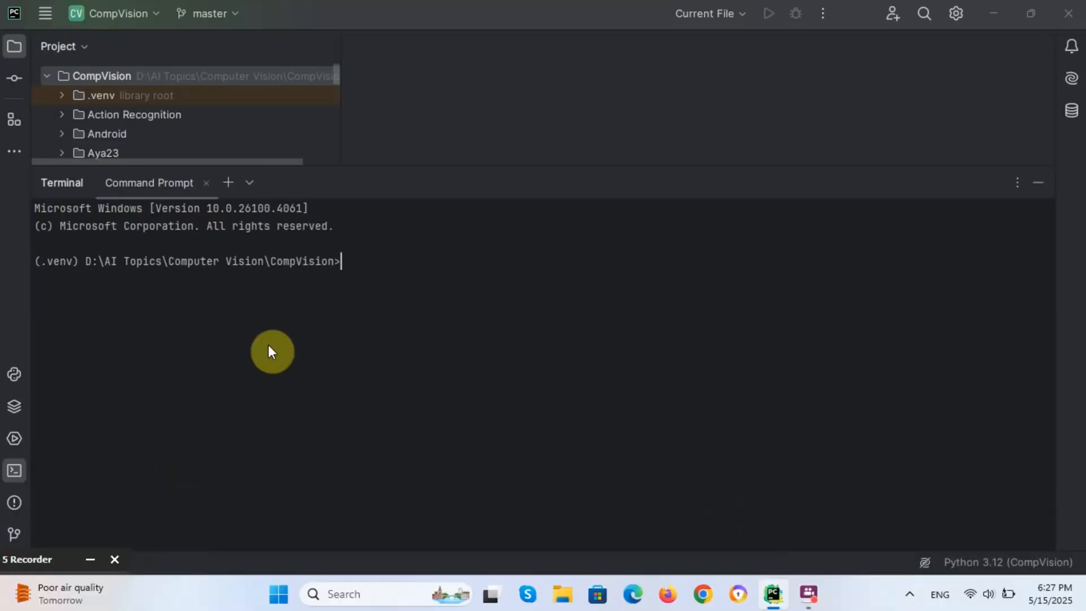
Step: Run 'pip install labelme' in PyCharm's terminal, then launch labelme
{"action": "left_click", "coordinate": [361, 262]}
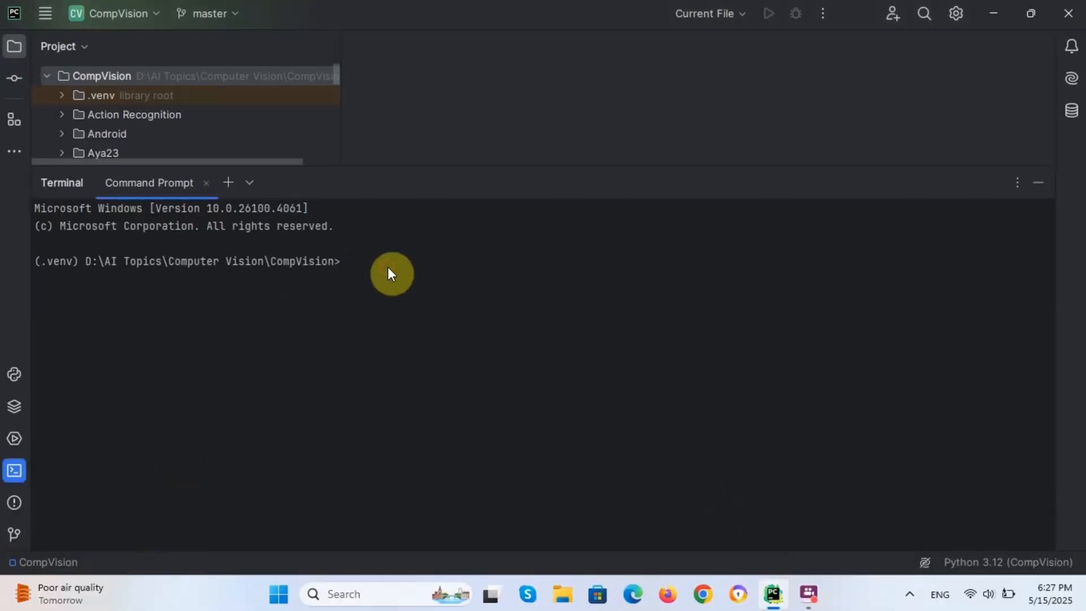
{"action": "type", "text": "pip install labelme"}
{"action": "key", "text": "Return"}
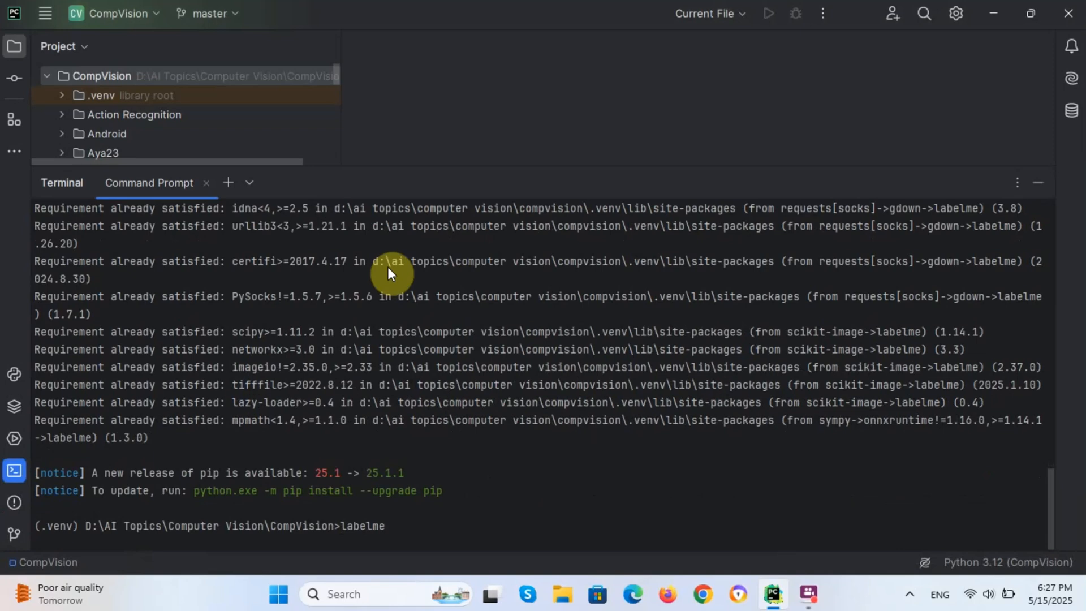
{"action": "key", "text": "Return"}
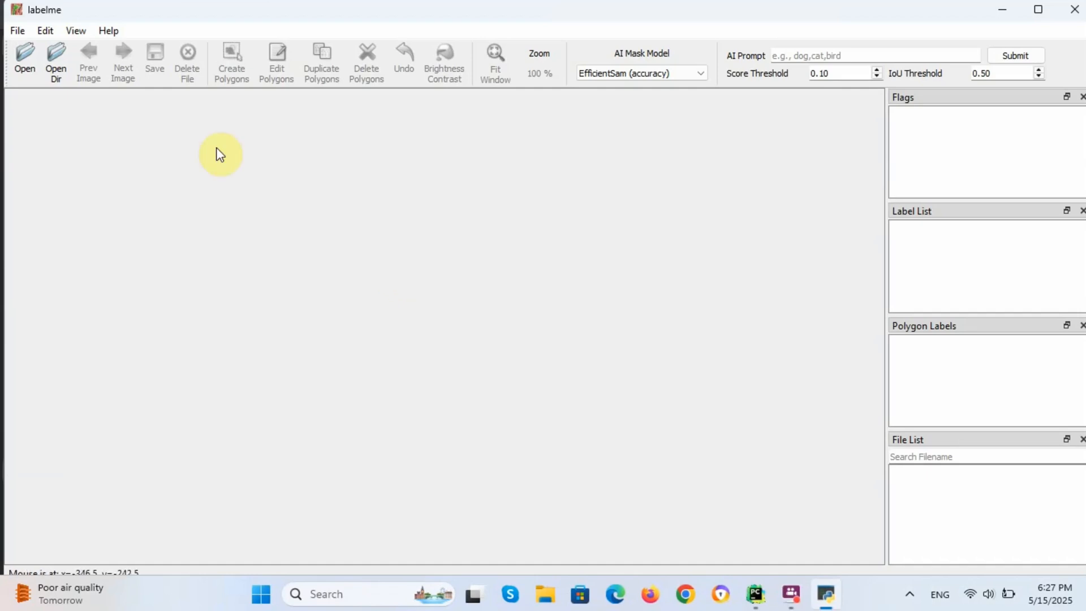
Step: Load the Desktop SoccerBall folder's images 1–5.jpg into labelme
{"action": "left_click", "coordinate": [56, 54]}
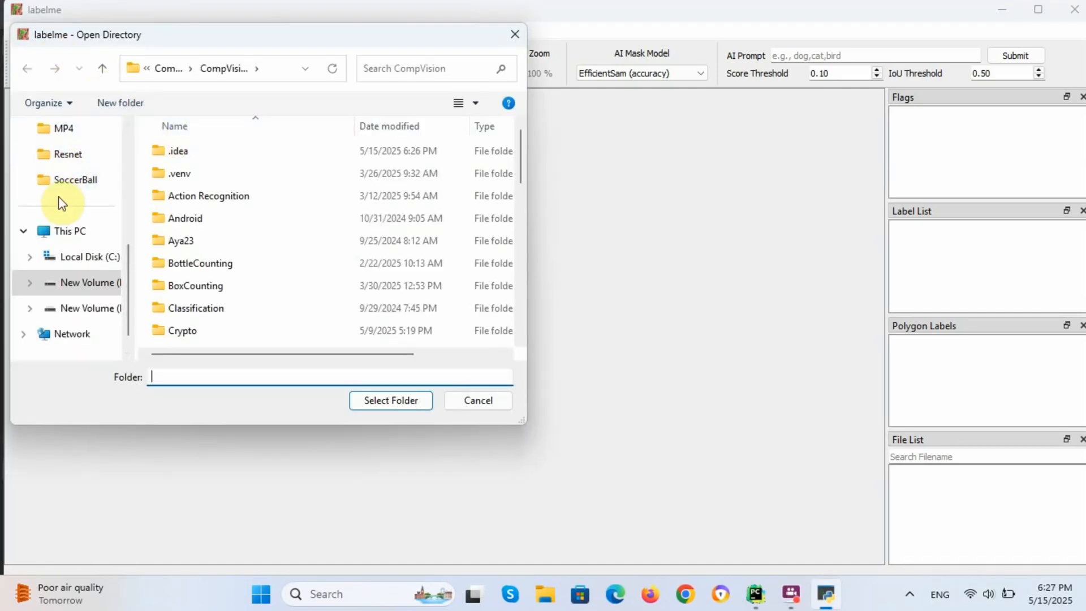
{"action": "scroll", "coordinate": [62, 204], "scroll_direction": "up", "scroll_amount": 5}
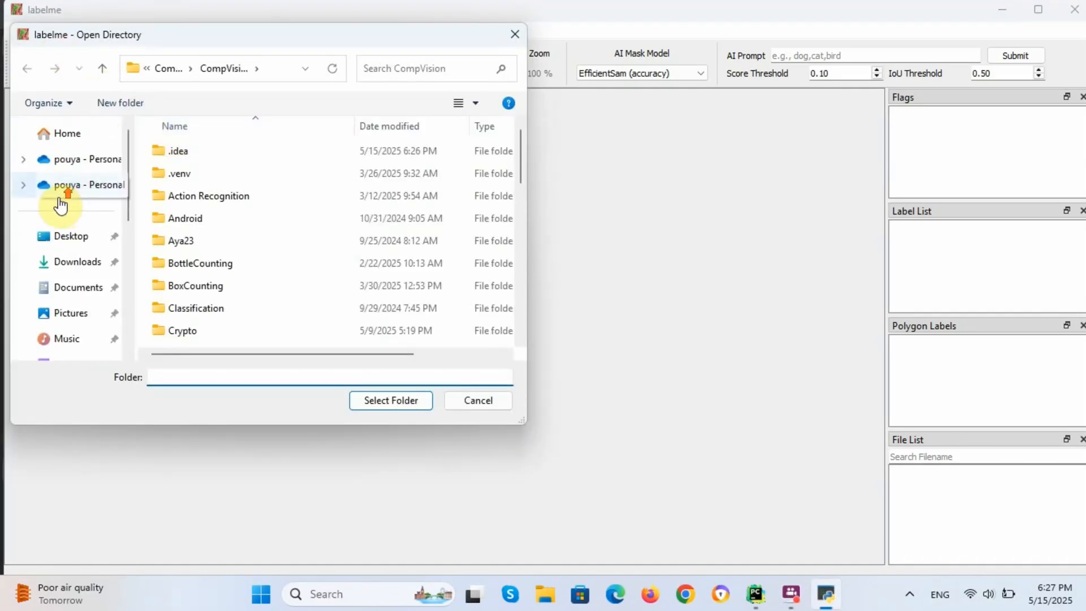
{"action": "left_click", "coordinate": [67, 237]}
{"action": "double_click", "coordinate": [205, 174]}
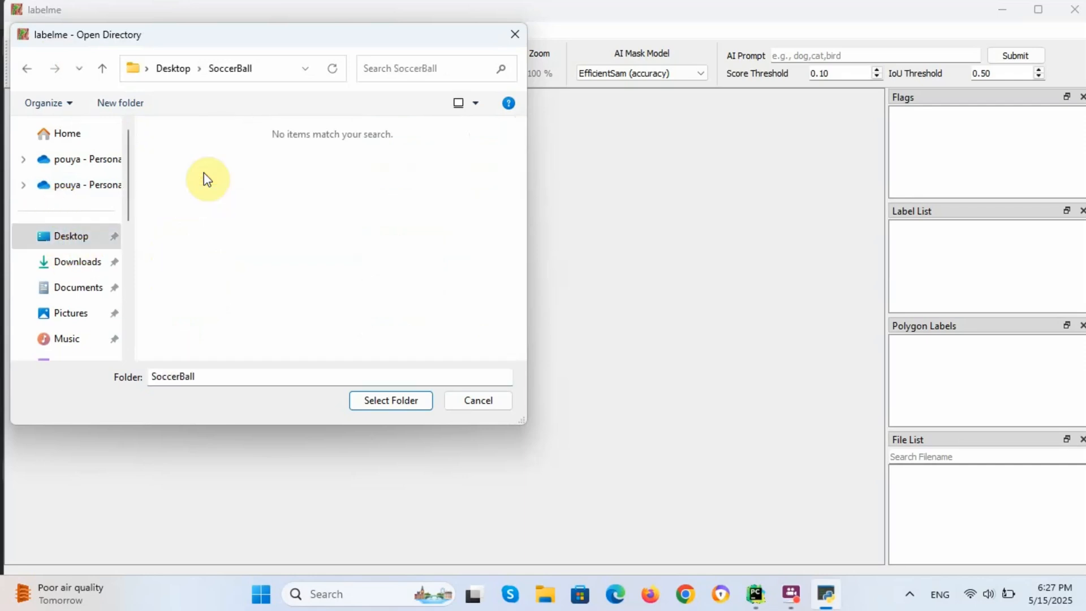
{"action": "left_click", "coordinate": [389, 399]}
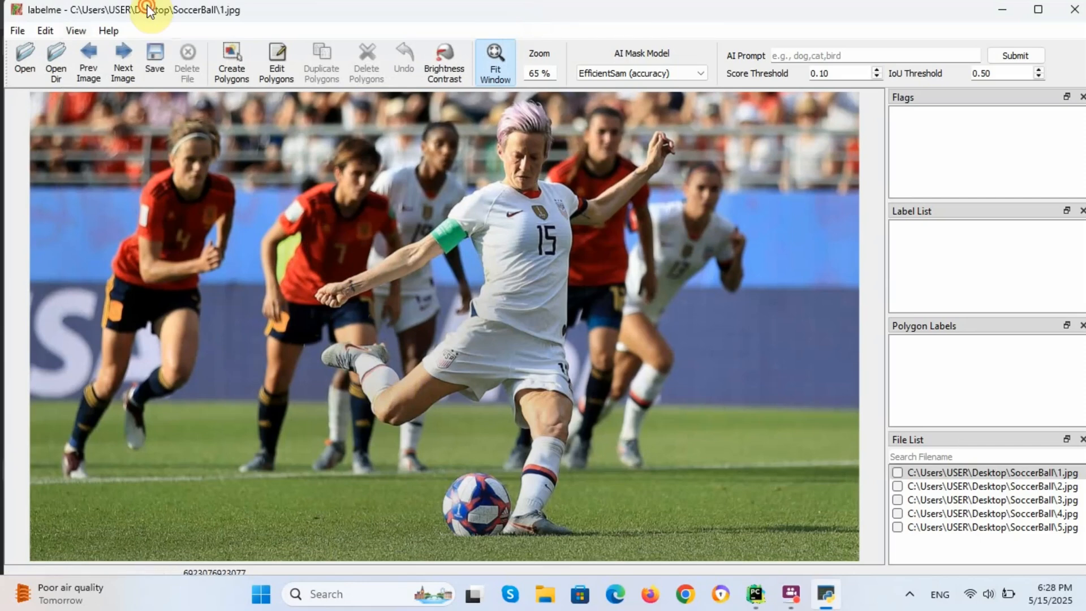
Step: Draw a rectangle around the soccer ball in 1.jpg
{"action": "left_click", "coordinate": [51, 30]}
{"action": "left_click", "coordinate": [60, 67]}
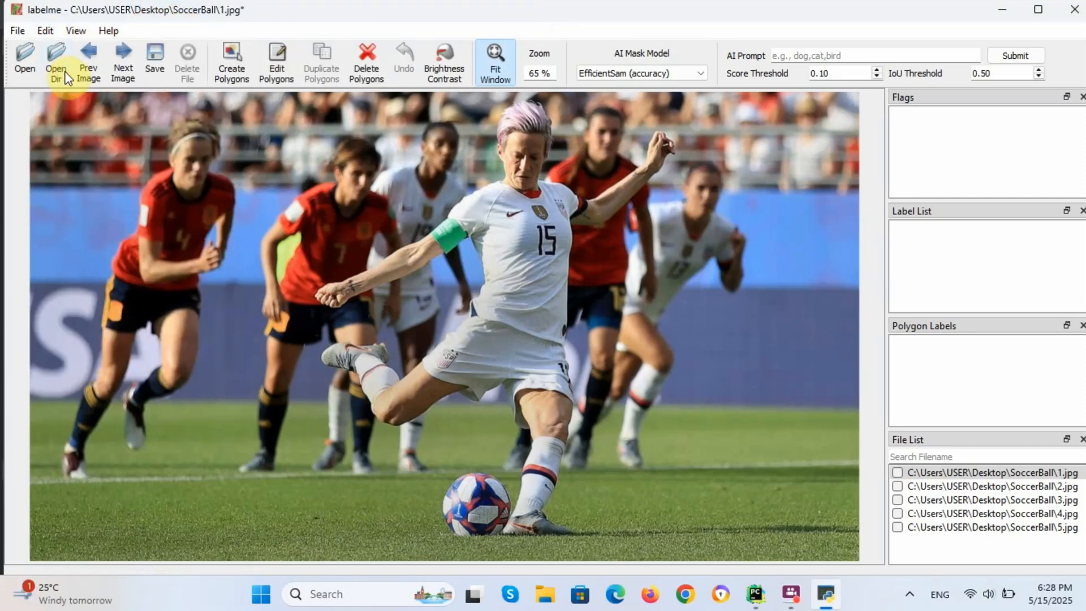
{"action": "left_click", "coordinate": [433, 468]}
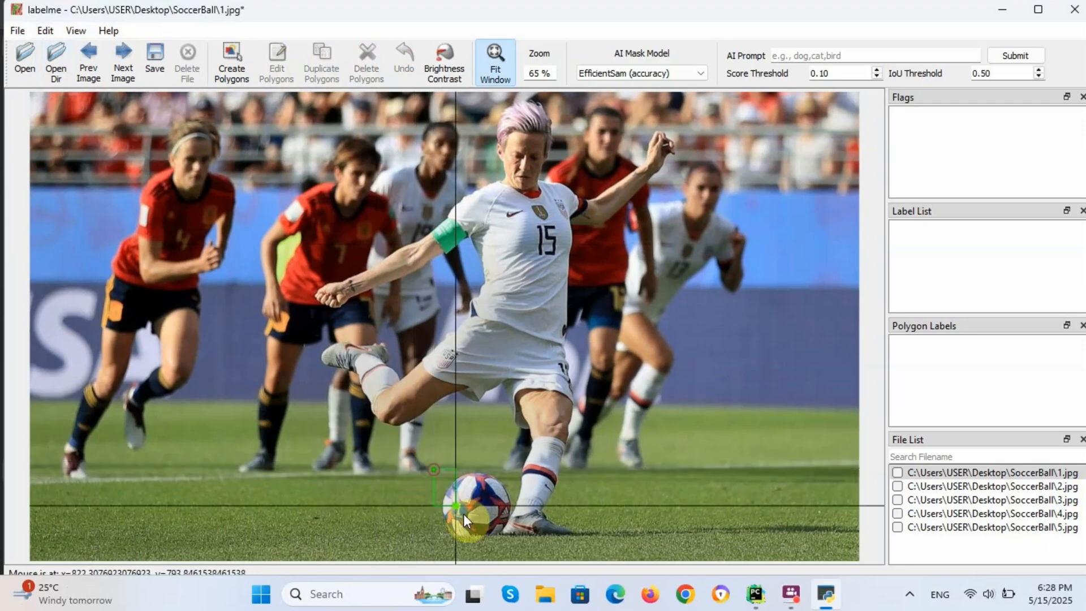
{"action": "left_click", "coordinate": [516, 544]}
Step: Label the rectangle 'Soccer Ball' and start saving the image's annotations
{"action": "left_click_drag", "start_coordinate": [581, 561], "coordinate": [593, 305]}
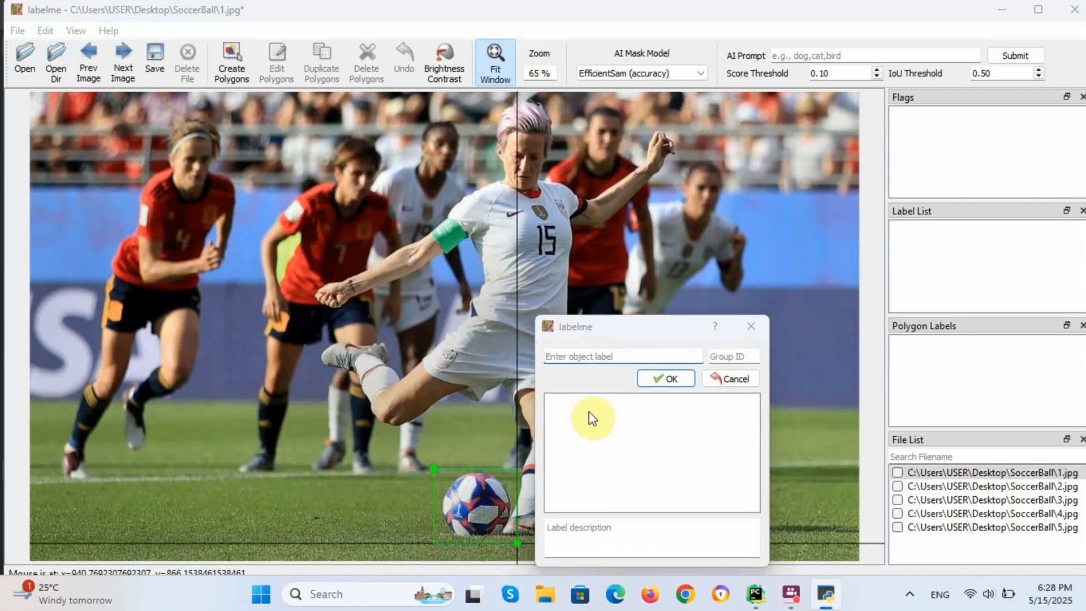
{"action": "left_click", "coordinate": [593, 436]}
{"action": "left_click", "coordinate": [601, 355]}
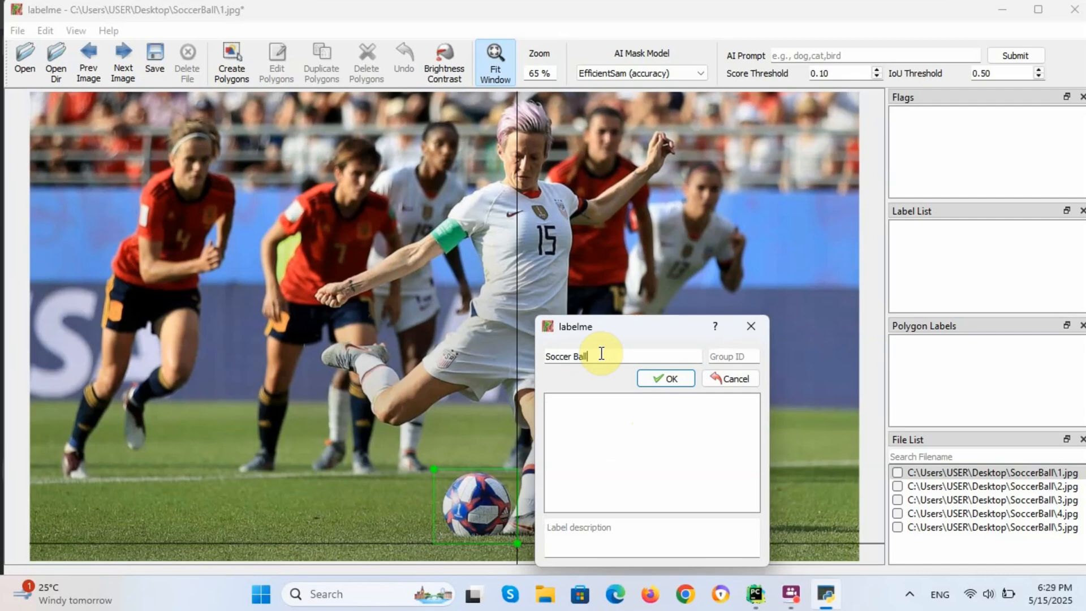
{"action": "left_click", "coordinate": [648, 378]}
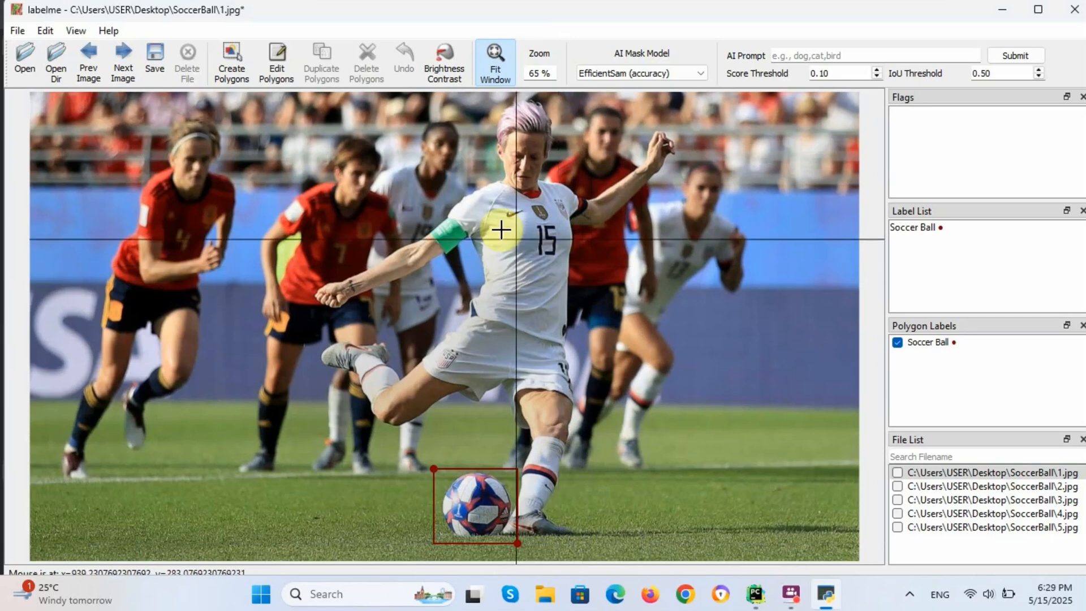
{"action": "left_click", "coordinate": [149, 55]}
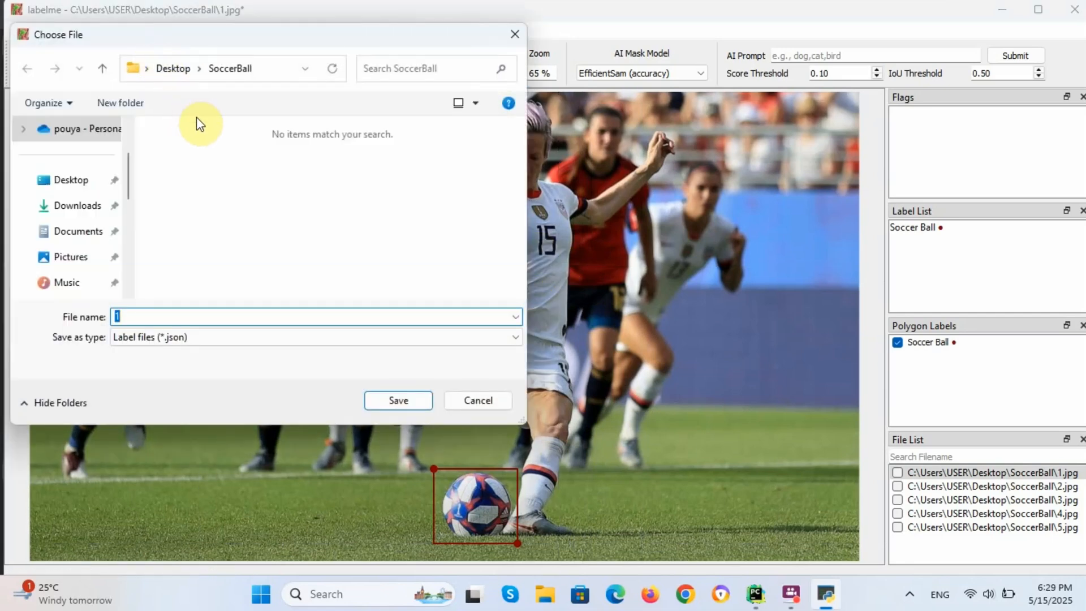
Step: Save 1.jpg's Soccer Ball box as label file 1 (.json) in the SoccerBall folder
{"action": "left_click_drag", "start_coordinate": [229, 40], "coordinate": [414, 89]}
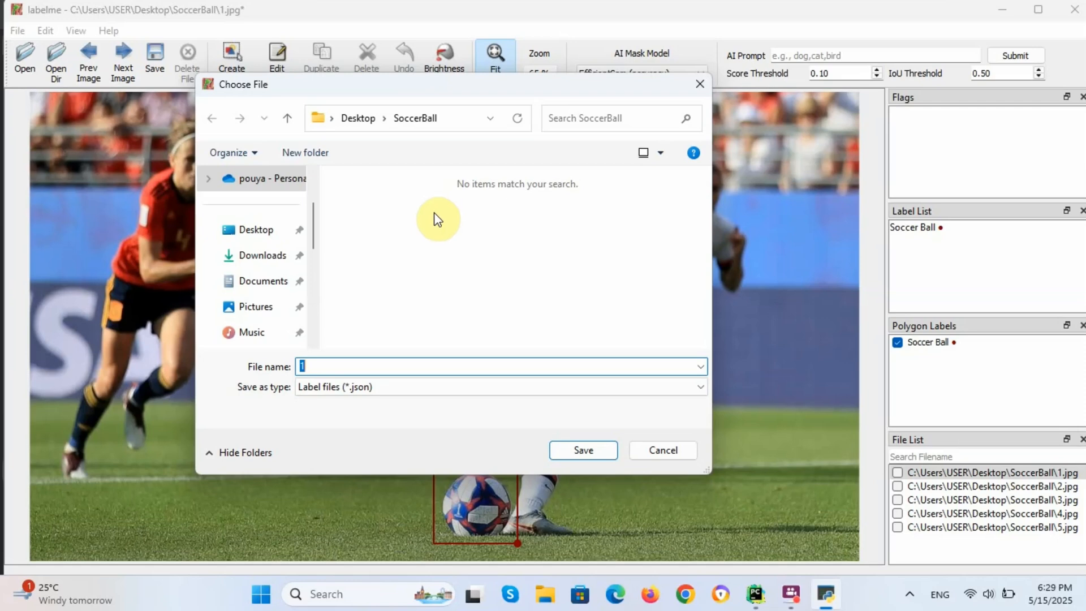
{"action": "left_click", "coordinate": [562, 447]}
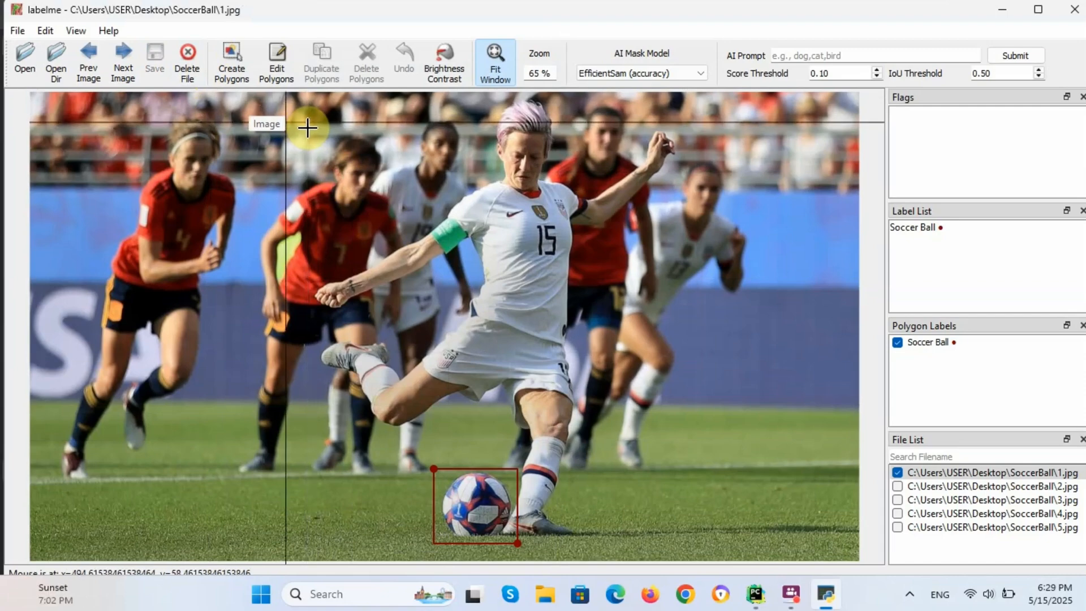
Step: On 2.jpg, box the ball as Soccer Ball and save it as label file 2
{"action": "left_click", "coordinate": [123, 72]}
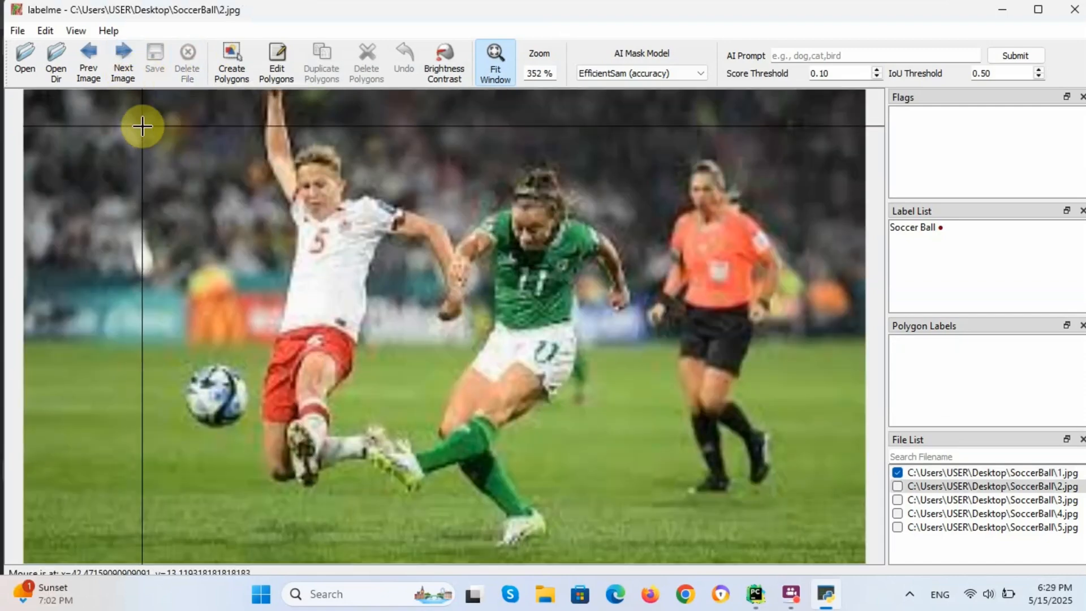
{"action": "left_click", "coordinate": [179, 363]}
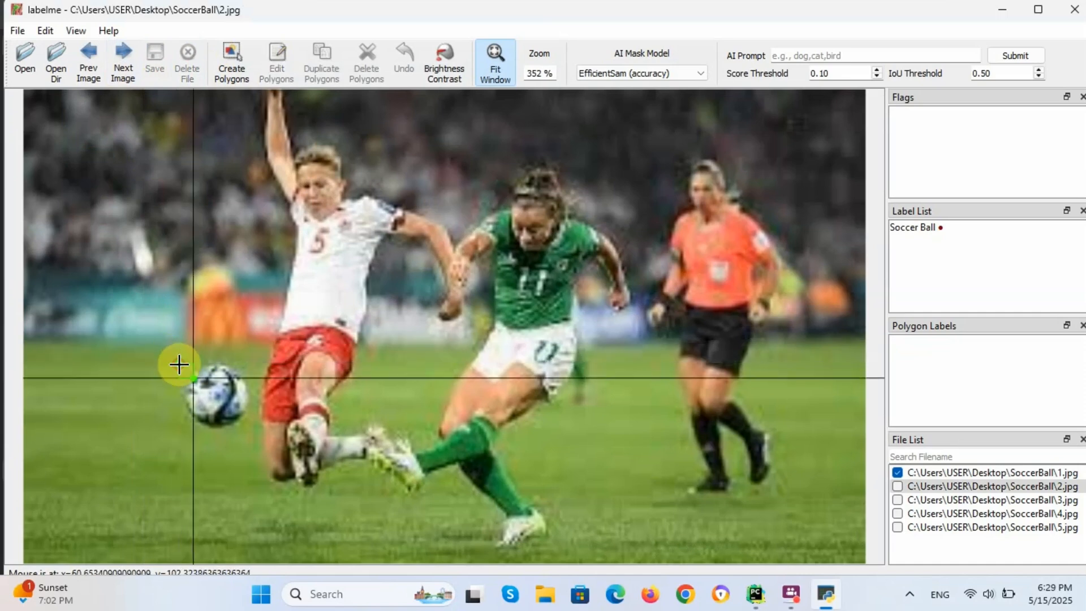
{"action": "left_click", "coordinate": [253, 428]}
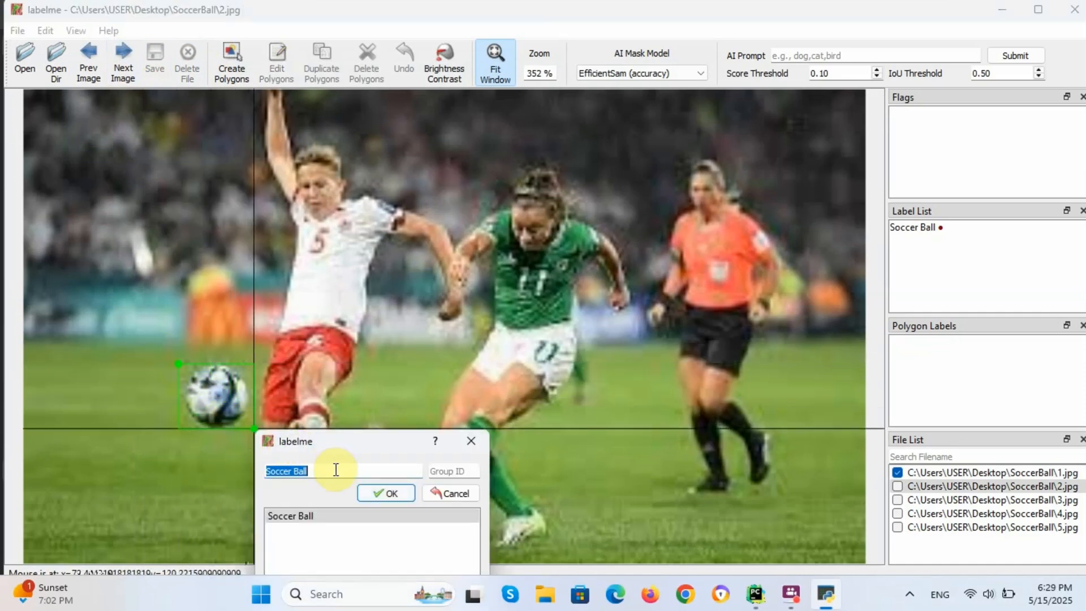
{"action": "left_click", "coordinate": [377, 495]}
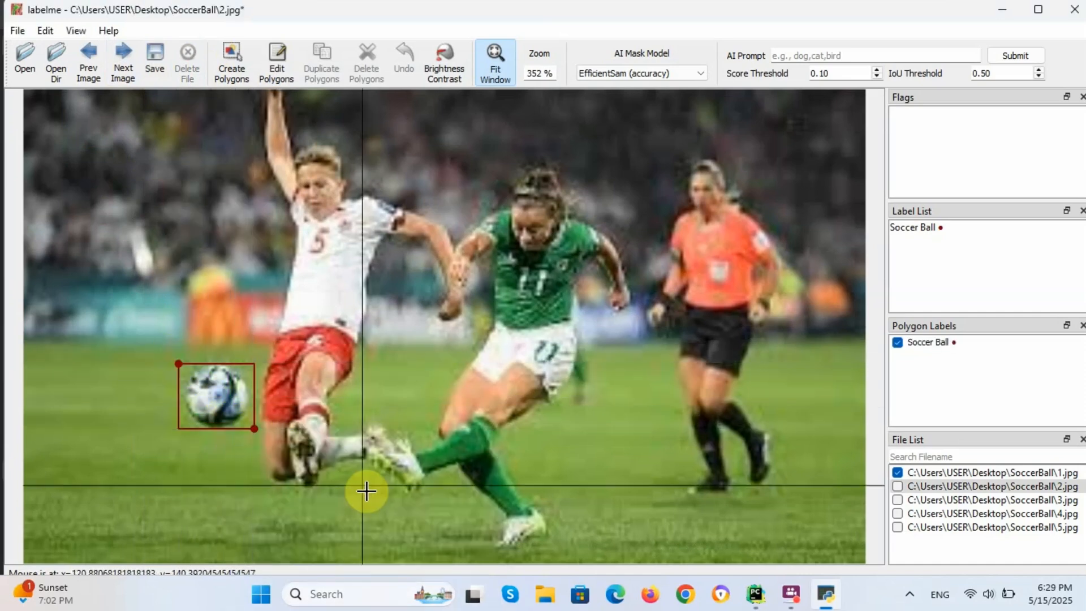
{"action": "left_click", "coordinate": [155, 56]}
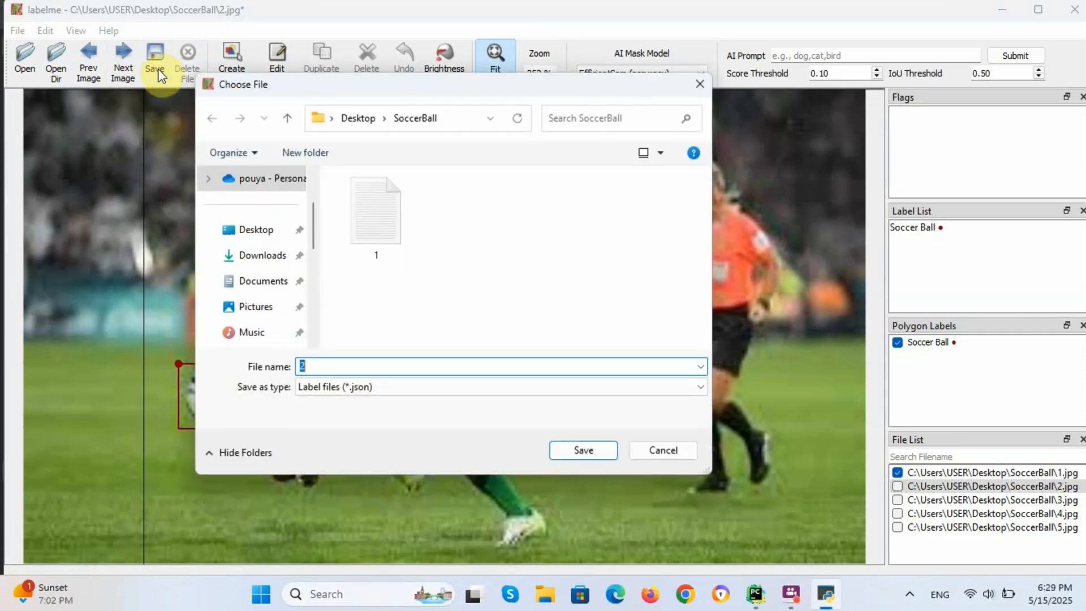
{"action": "left_click", "coordinate": [582, 452]}
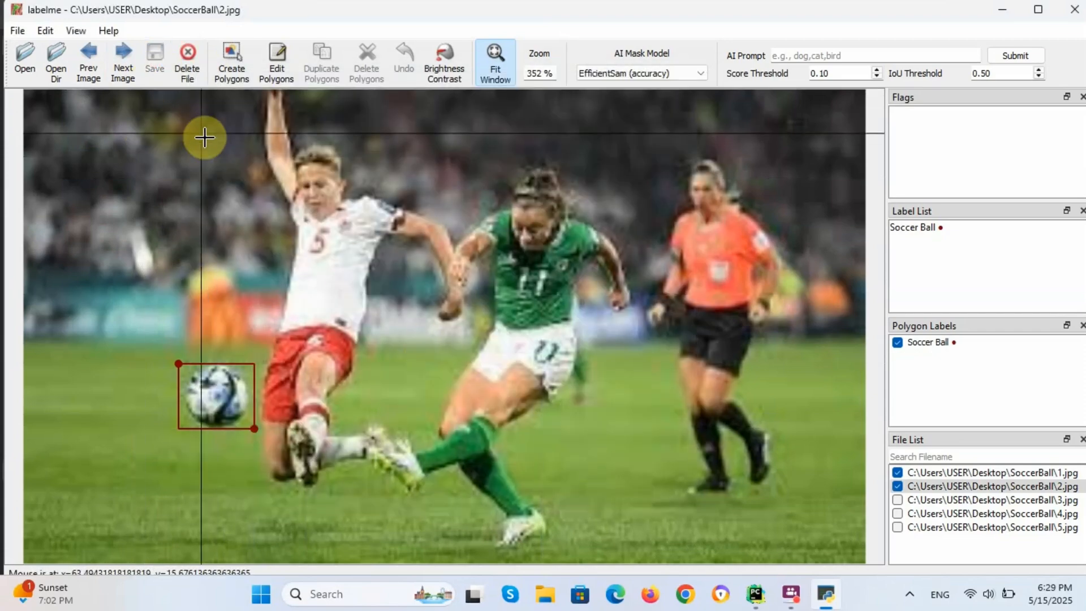
Step: On 3.jpg, box the ball as Soccer Ball, then save it as 3.json when moving on
{"action": "left_click", "coordinate": [124, 62]}
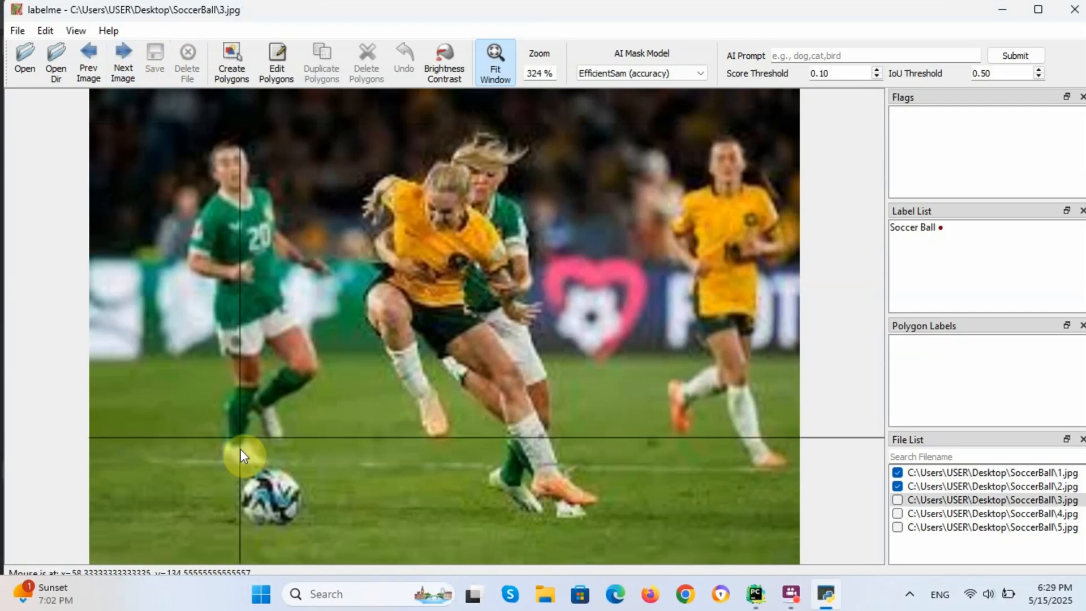
{"action": "left_click", "coordinate": [238, 465]}
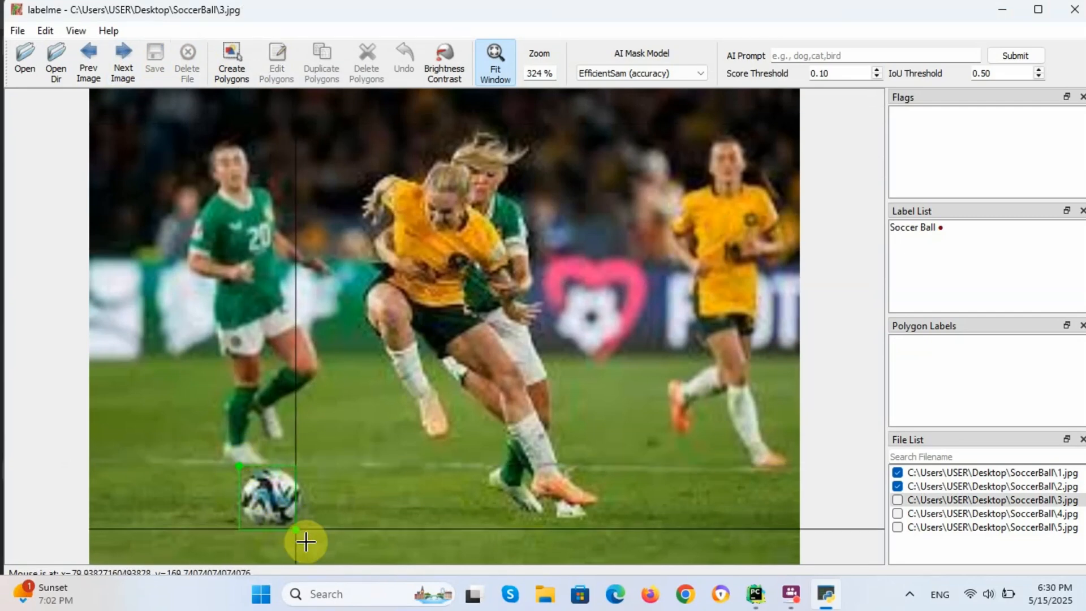
{"action": "left_click", "coordinate": [295, 529]}
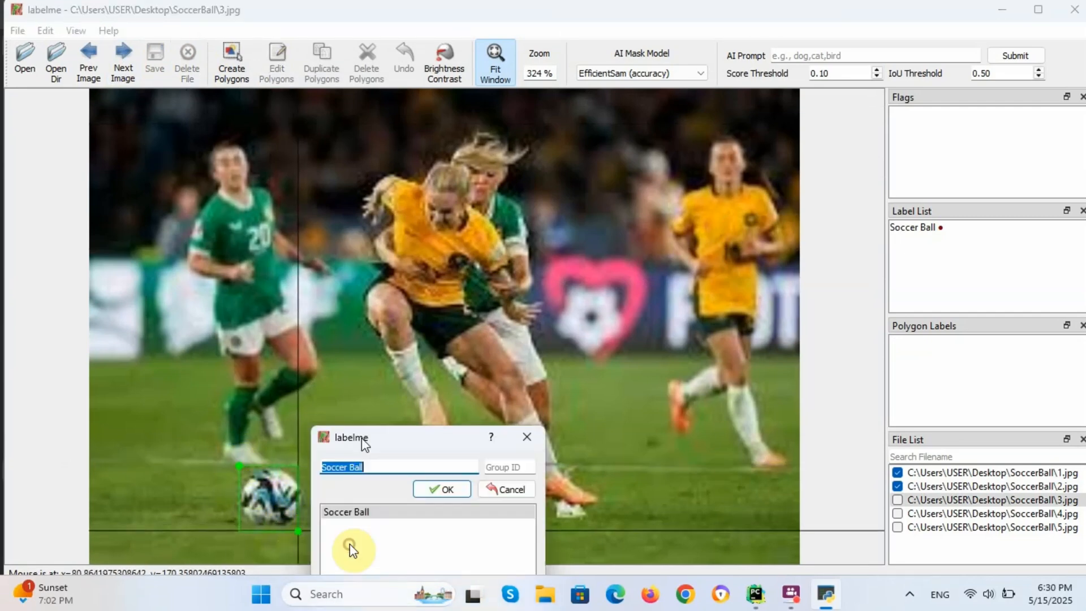
{"action": "left_click", "coordinate": [436, 374]}
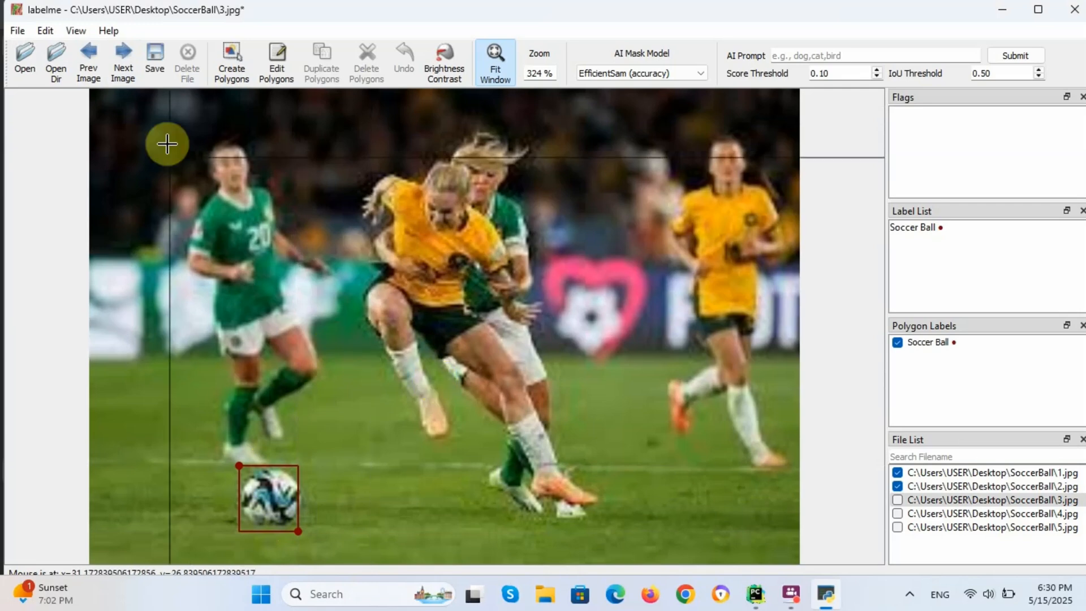
{"action": "left_click", "coordinate": [122, 60]}
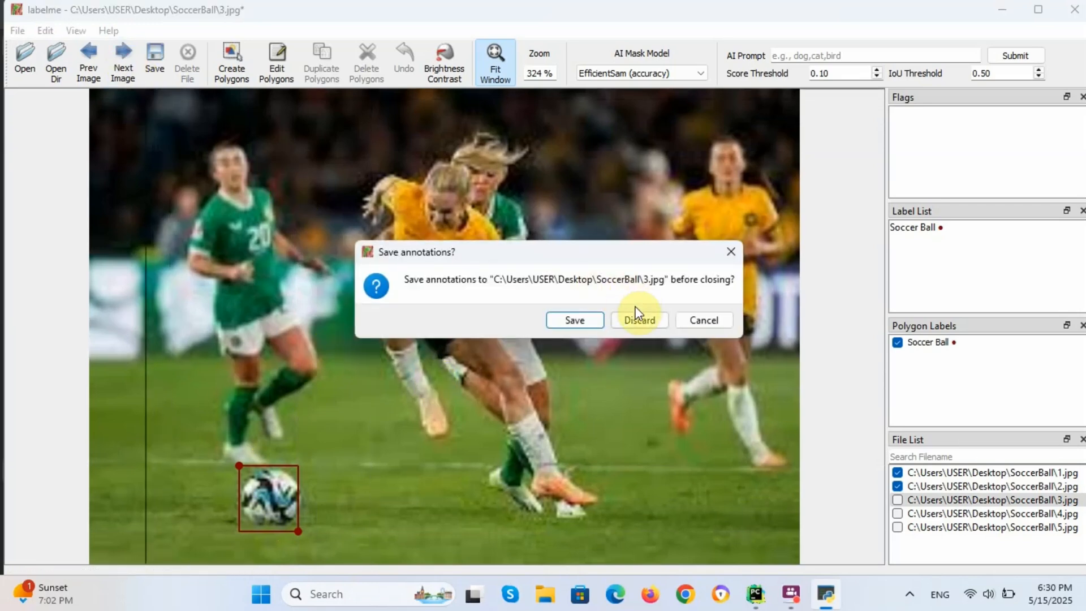
{"action": "left_click", "coordinate": [583, 317]}
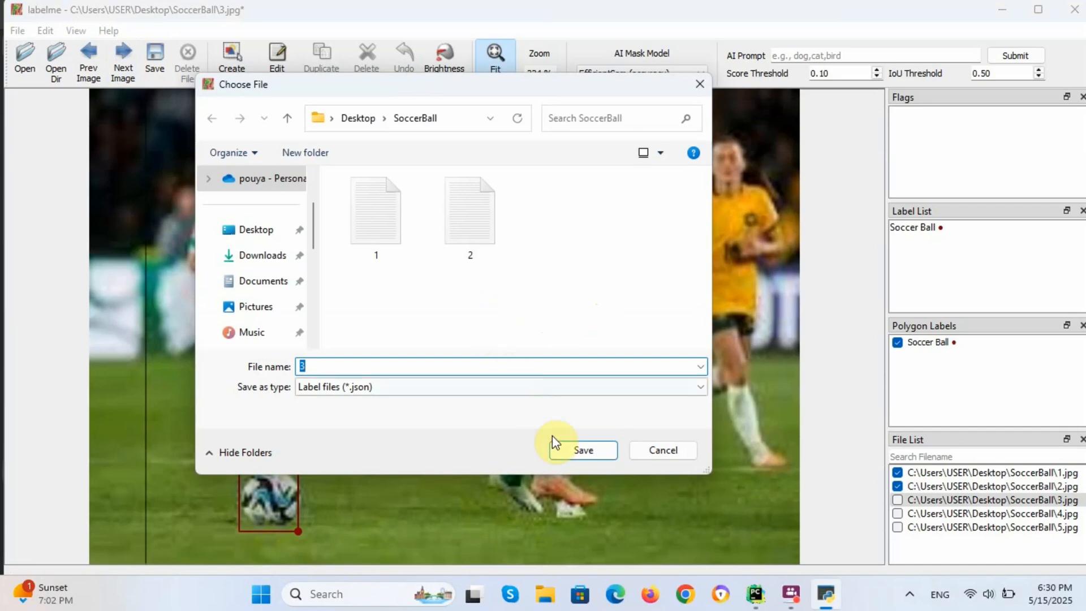
{"action": "left_click", "coordinate": [556, 447]}
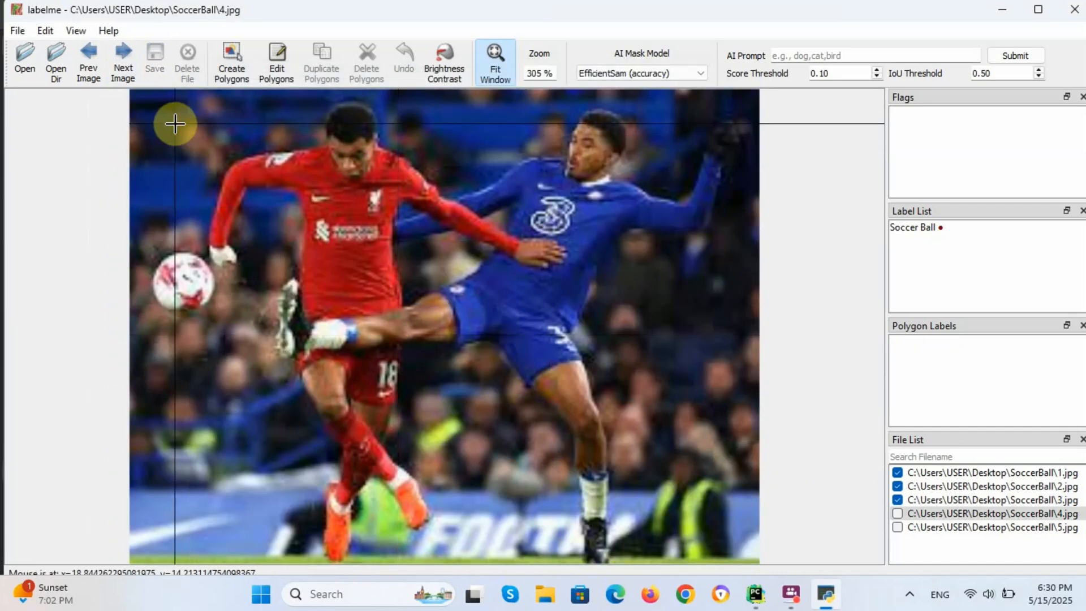
Step: Draw a Soccer Ball box around the ball in image 4 and save it as 4.json
{"action": "left_click", "coordinate": [152, 248]}
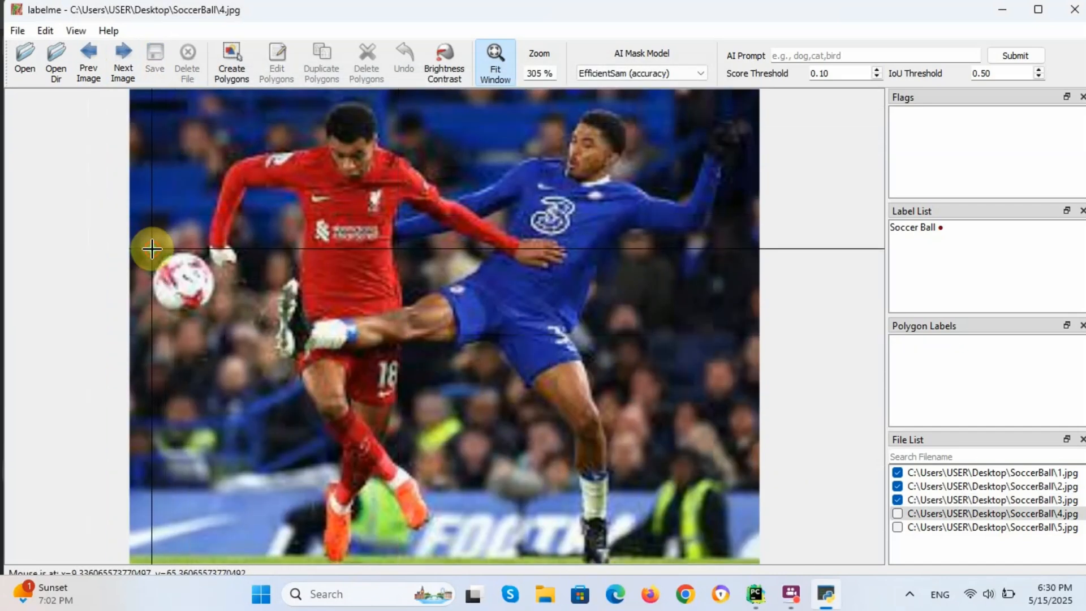
{"action": "left_click", "coordinate": [217, 320]}
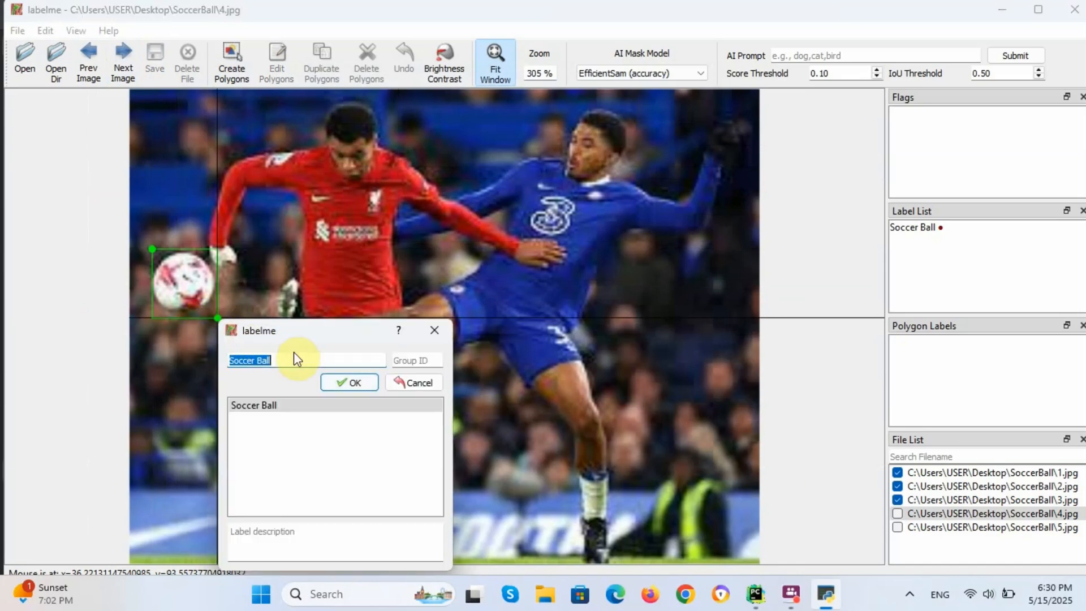
{"action": "left_click", "coordinate": [344, 383]}
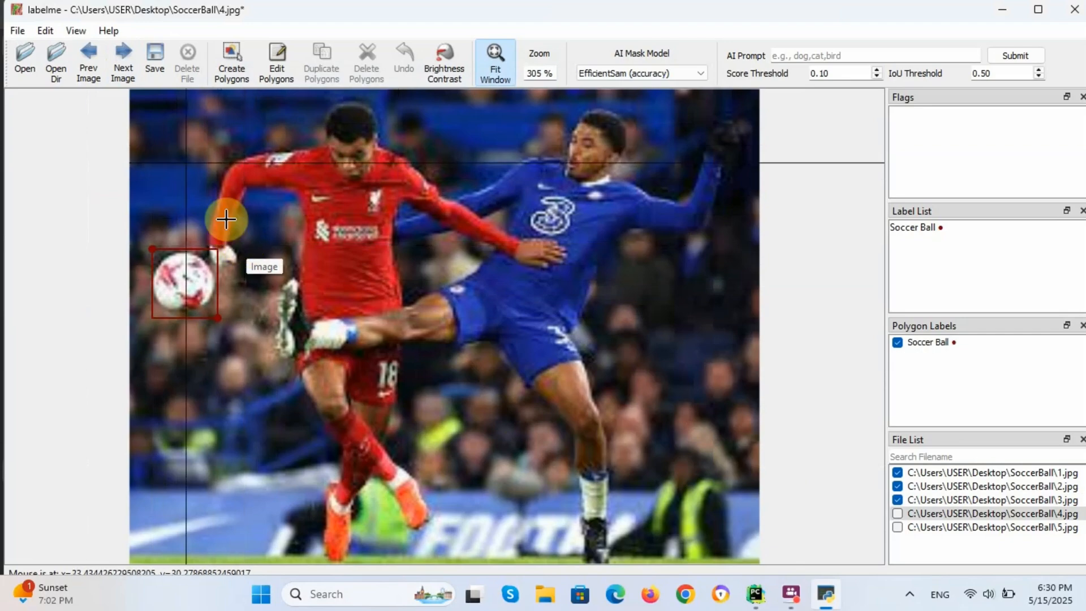
{"action": "left_click", "coordinate": [150, 48]}
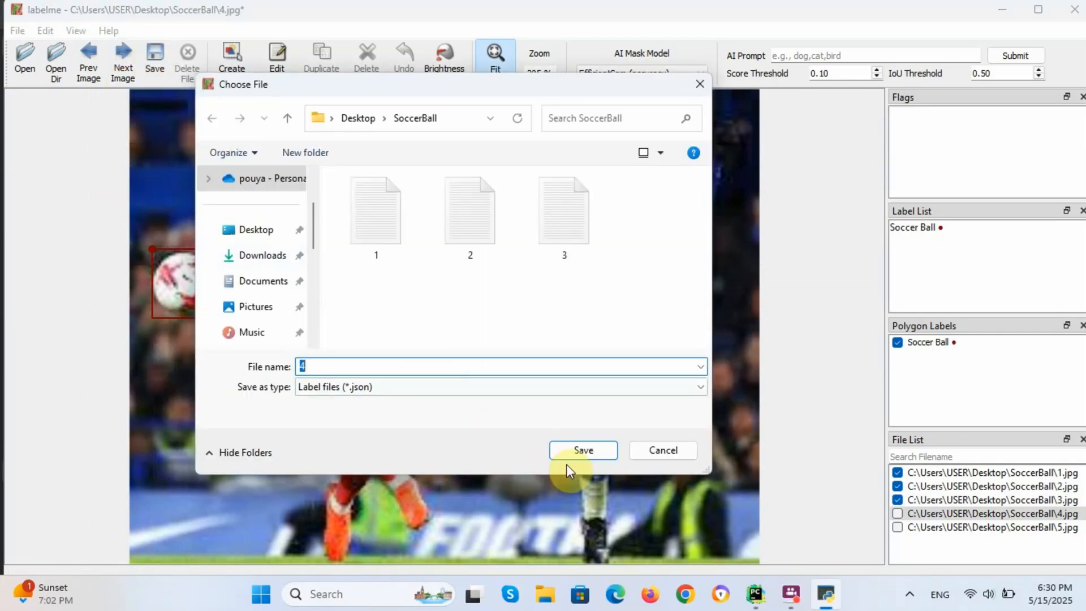
{"action": "left_click", "coordinate": [582, 451]}
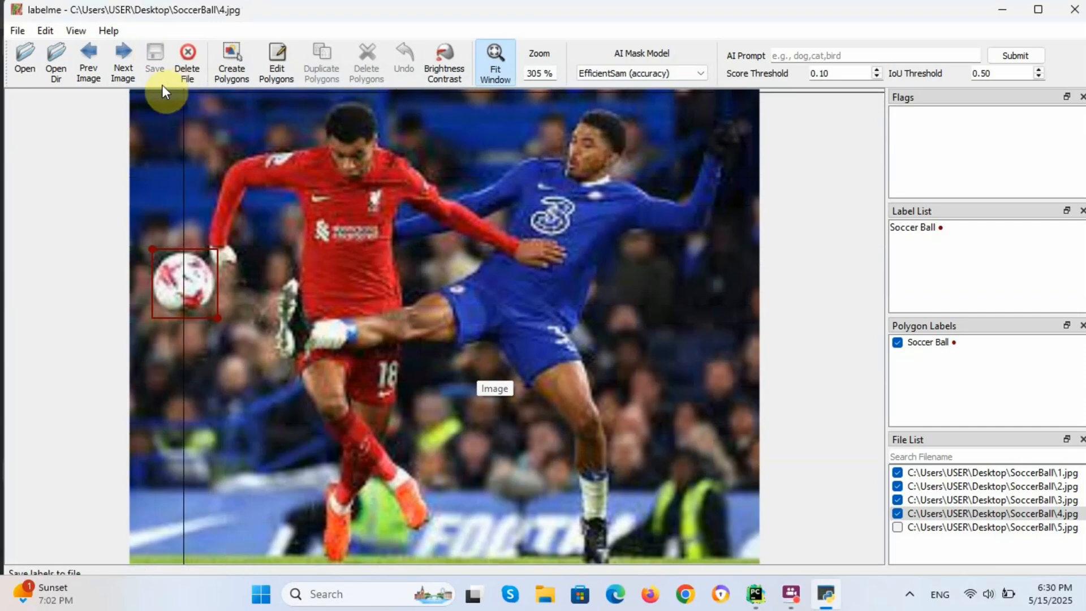
Step: On image 5, box the ball as Soccer Ball and save it as 5.json
{"action": "left_click", "coordinate": [128, 63]}
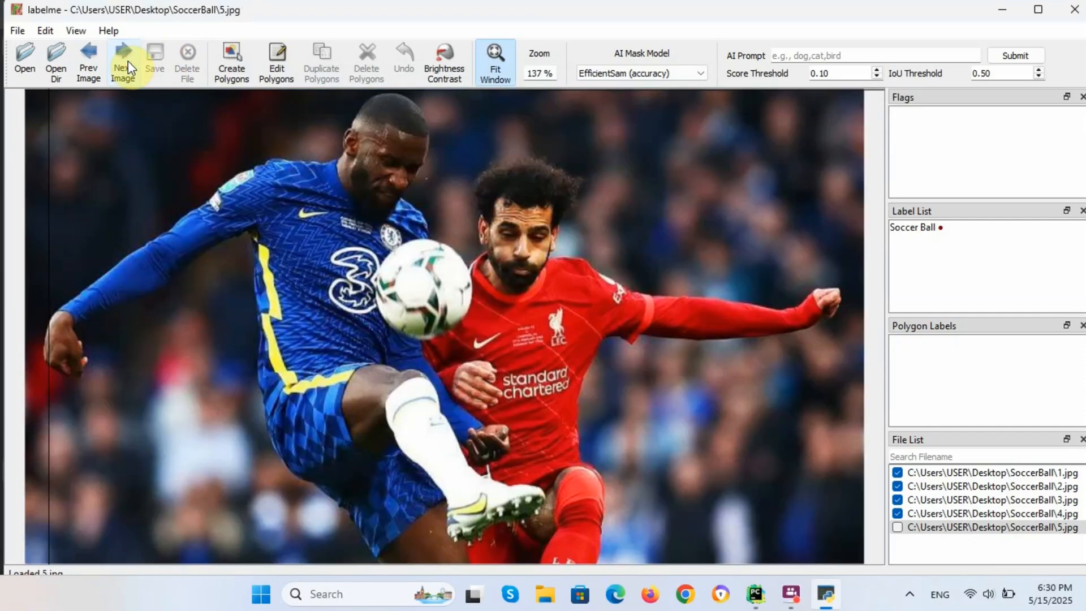
{"action": "left_click", "coordinate": [367, 238]}
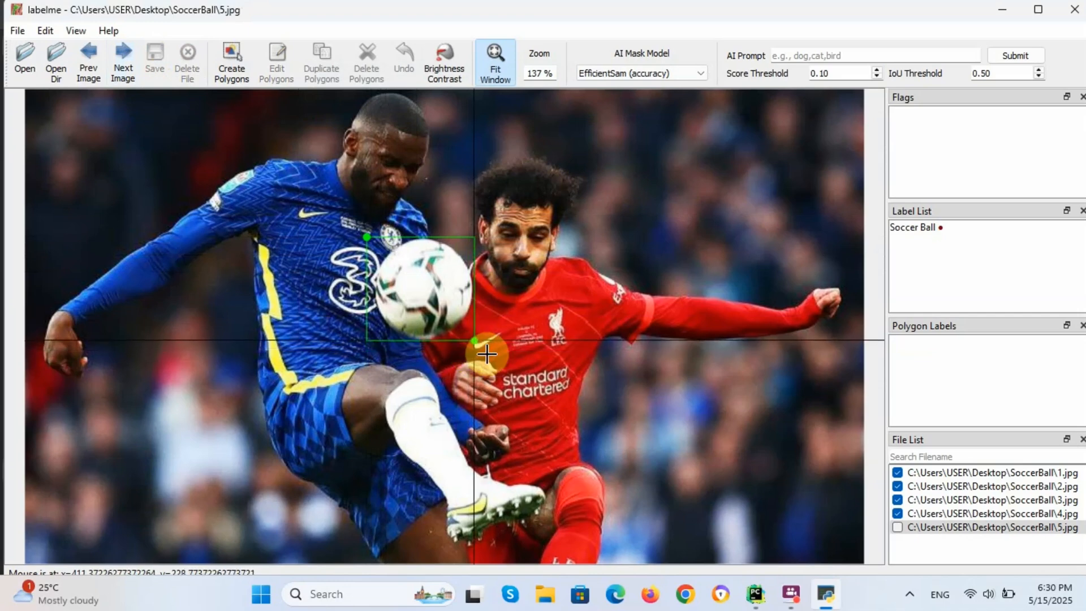
{"action": "left_click", "coordinate": [473, 341]}
{"action": "left_click", "coordinate": [584, 401]}
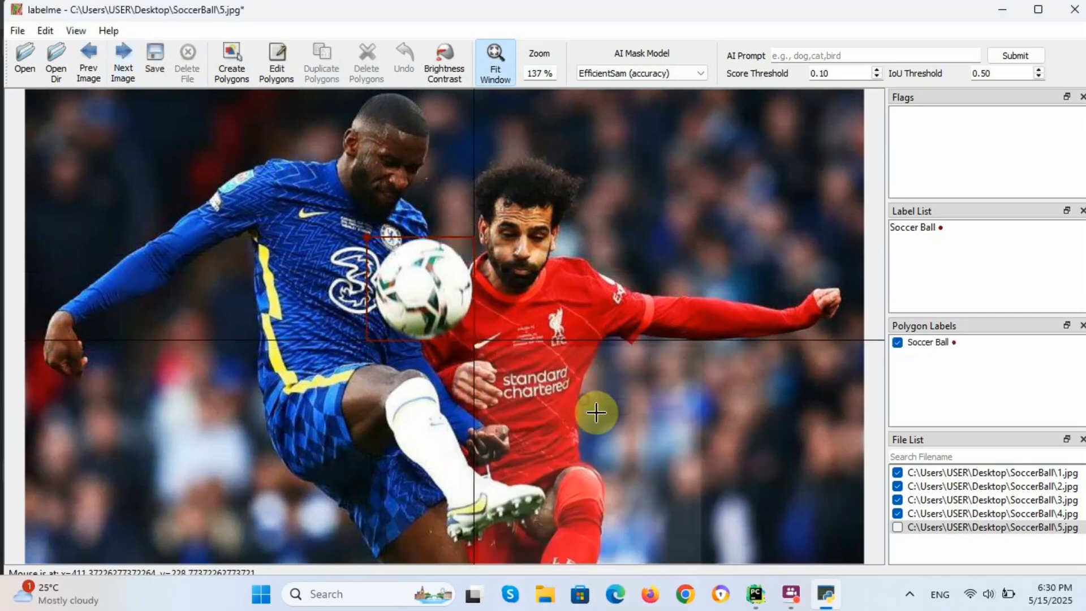
{"action": "left_click", "coordinate": [154, 60]}
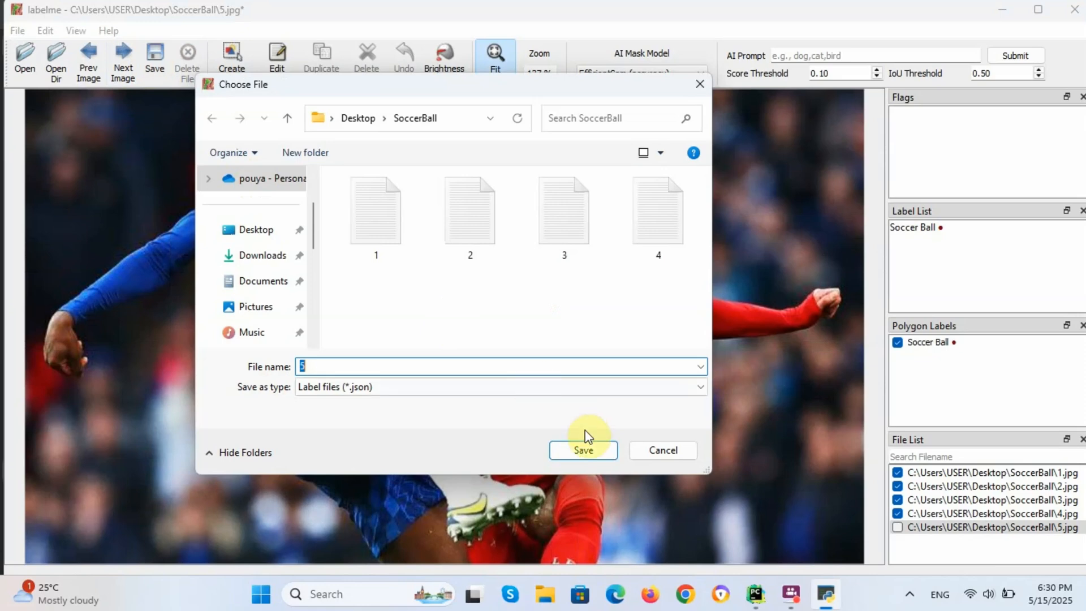
{"action": "left_click", "coordinate": [585, 446]}
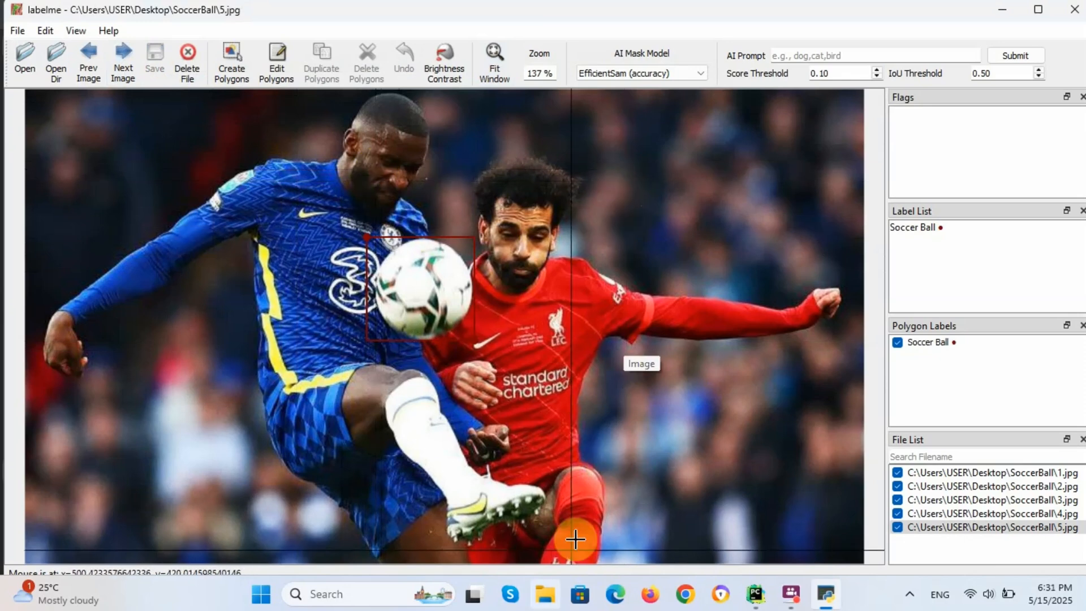
Step: Open the Desktop's SoccerBall folder in File Explorer and open 1.json in Notepad
{"action": "left_click", "coordinate": [552, 594]}
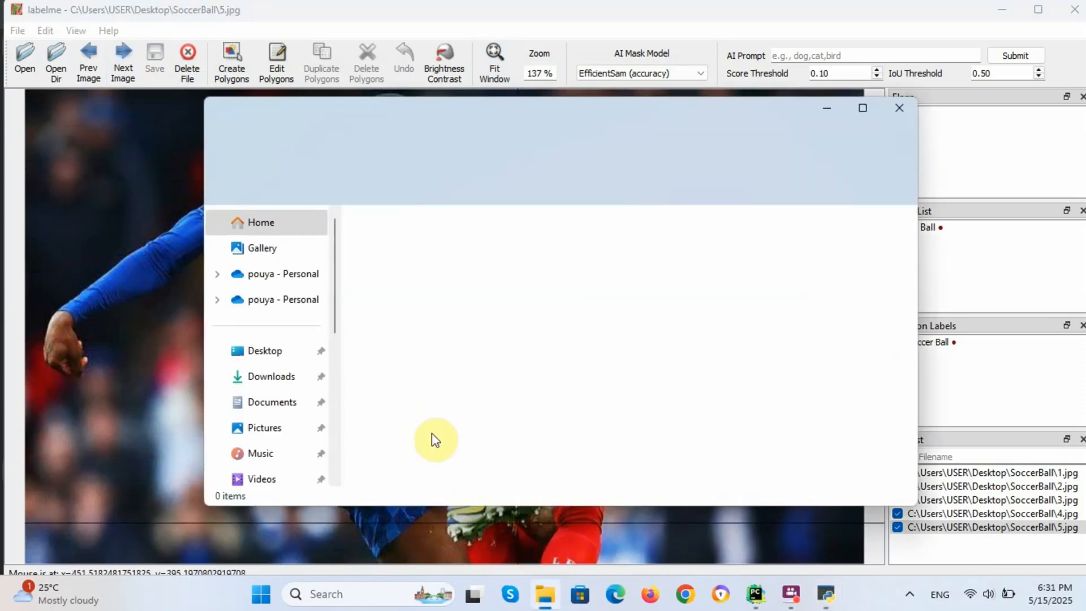
{"action": "left_click", "coordinate": [295, 363]}
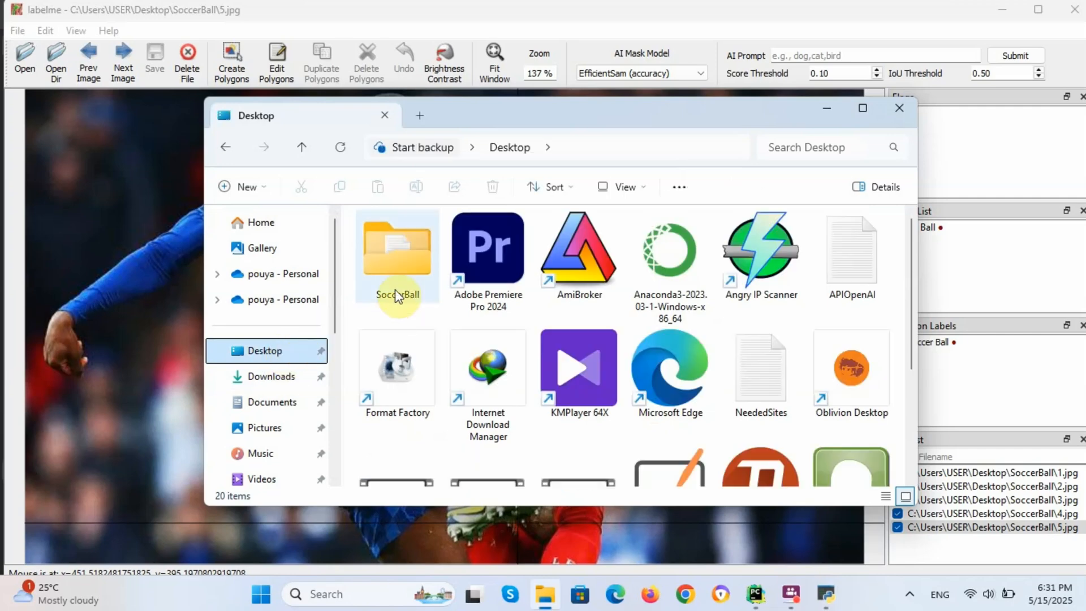
{"action": "left_click", "coordinate": [395, 265]}
{"action": "double_click", "coordinate": [395, 264]}
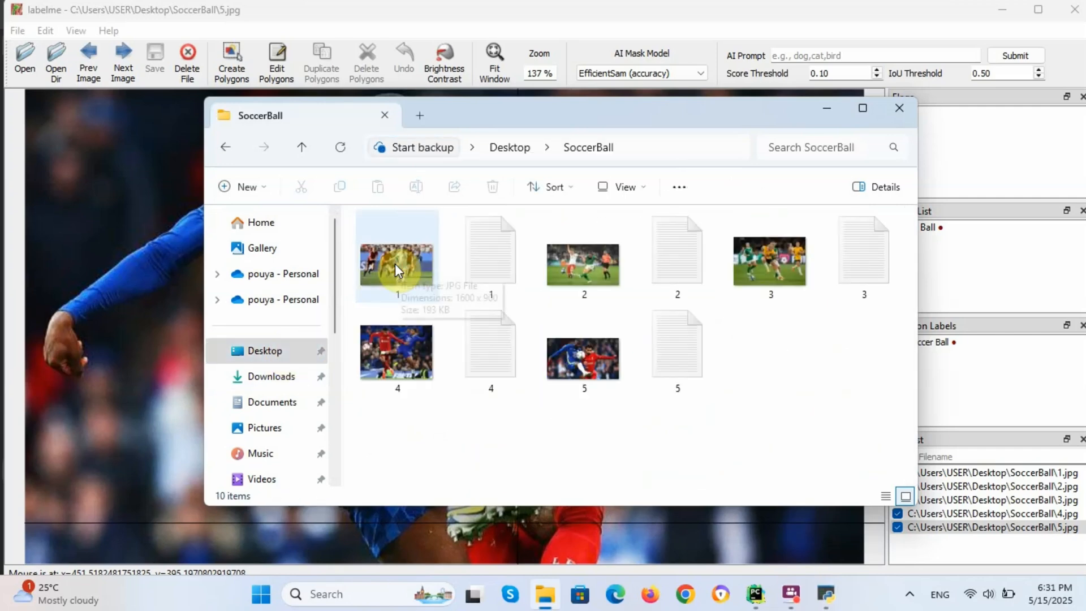
{"action": "double_click", "coordinate": [491, 266]}
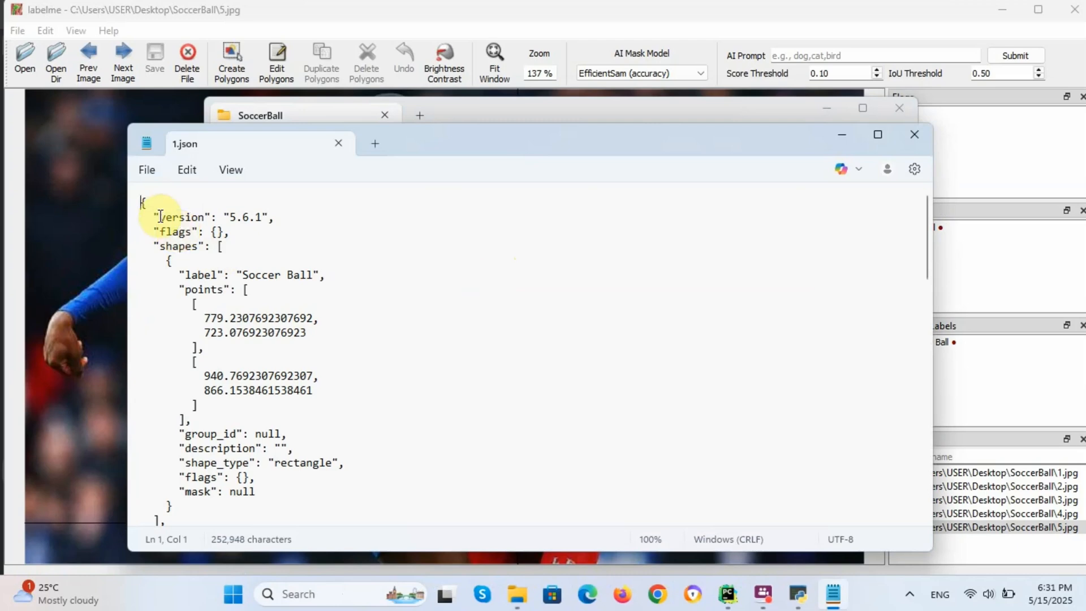
Step: Review 1.json's version and Soccer Ball shape details in Notepad
{"action": "left_click_drag", "start_coordinate": [160, 217], "coordinate": [286, 425]}
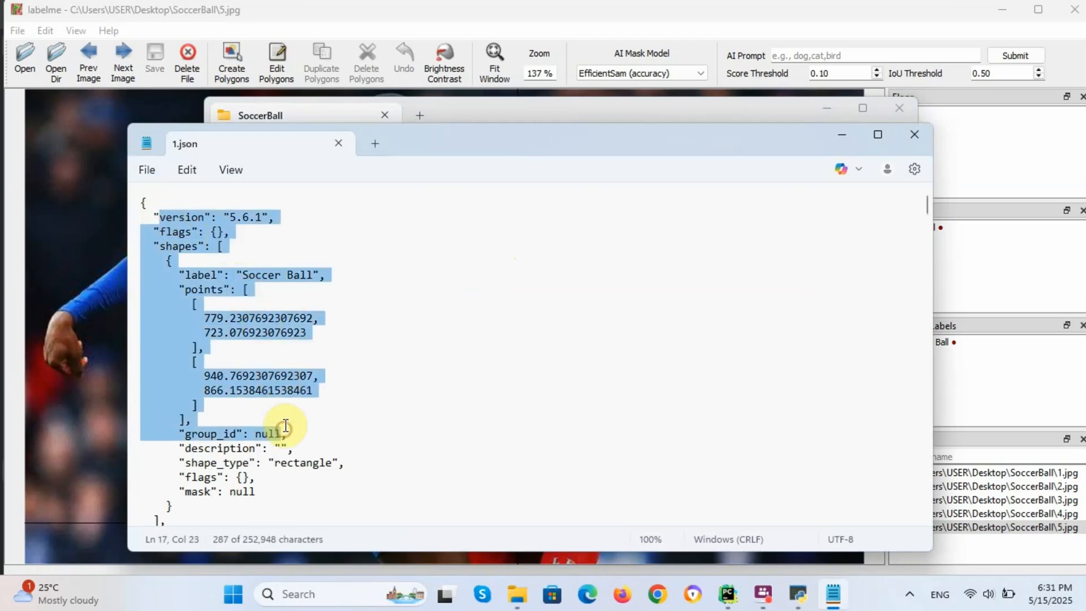
{"action": "scroll", "coordinate": [283, 368], "scroll_direction": "down", "scroll_amount": 5}
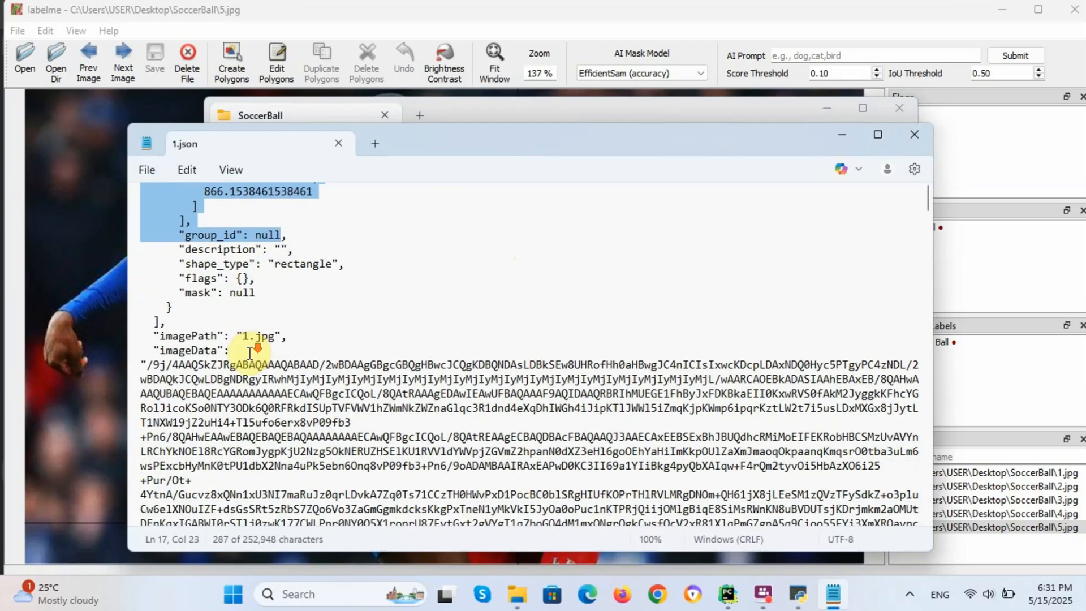
{"action": "scroll", "coordinate": [249, 352], "scroll_direction": "down", "scroll_amount": 1}
{"action": "left_click_drag", "start_coordinate": [191, 292], "coordinate": [402, 451]}
{"action": "scroll", "coordinate": [378, 384], "scroll_direction": "down", "scroll_amount": 4}
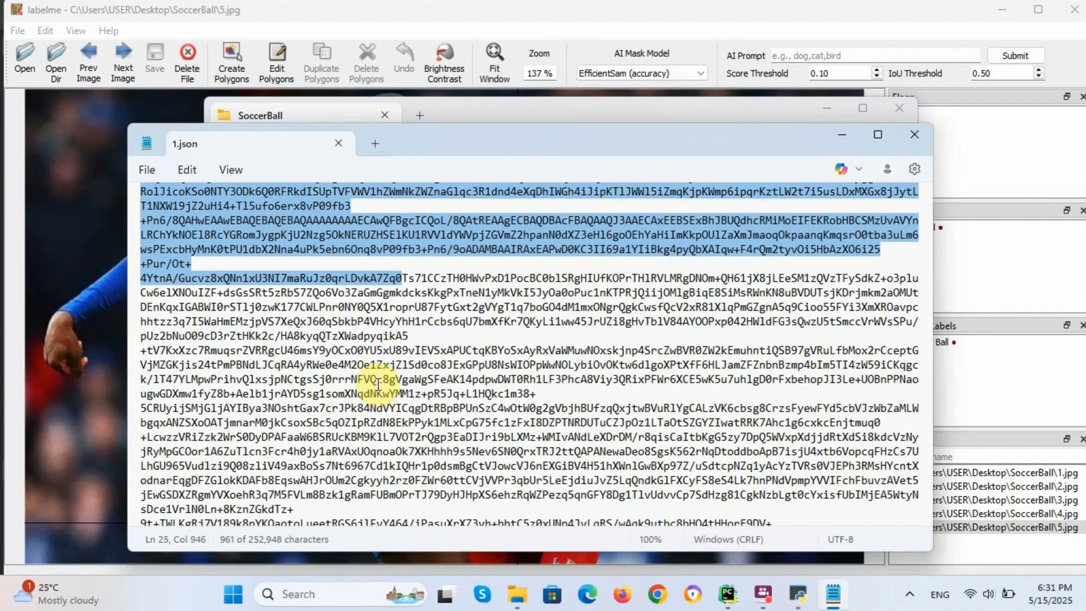
{"action": "scroll", "coordinate": [377, 385], "scroll_direction": "up", "scroll_amount": 4}
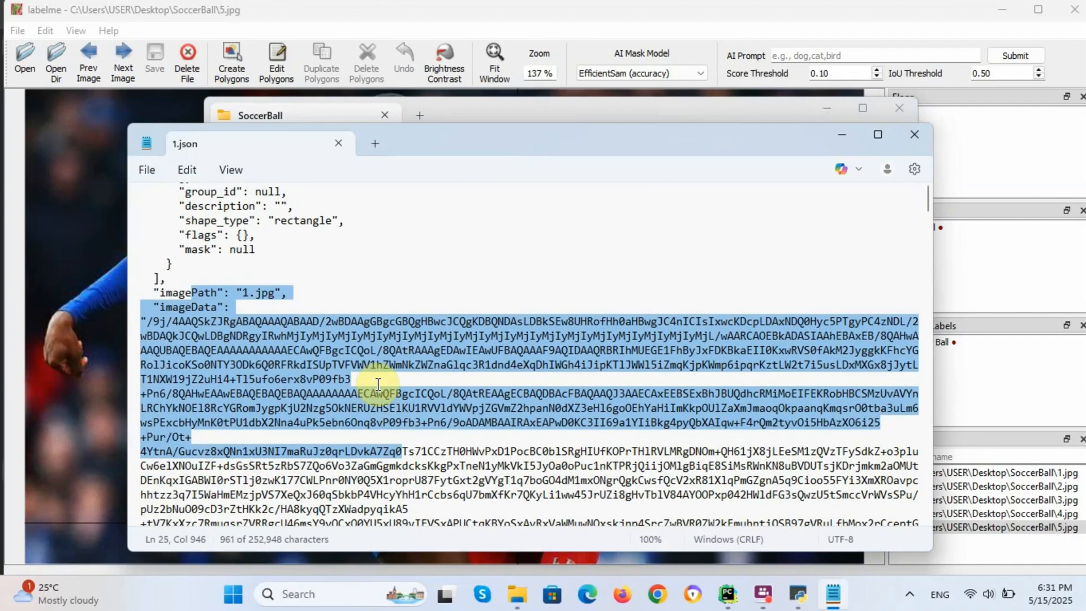
{"action": "scroll", "coordinate": [378, 385], "scroll_direction": "up", "scroll_amount": 6}
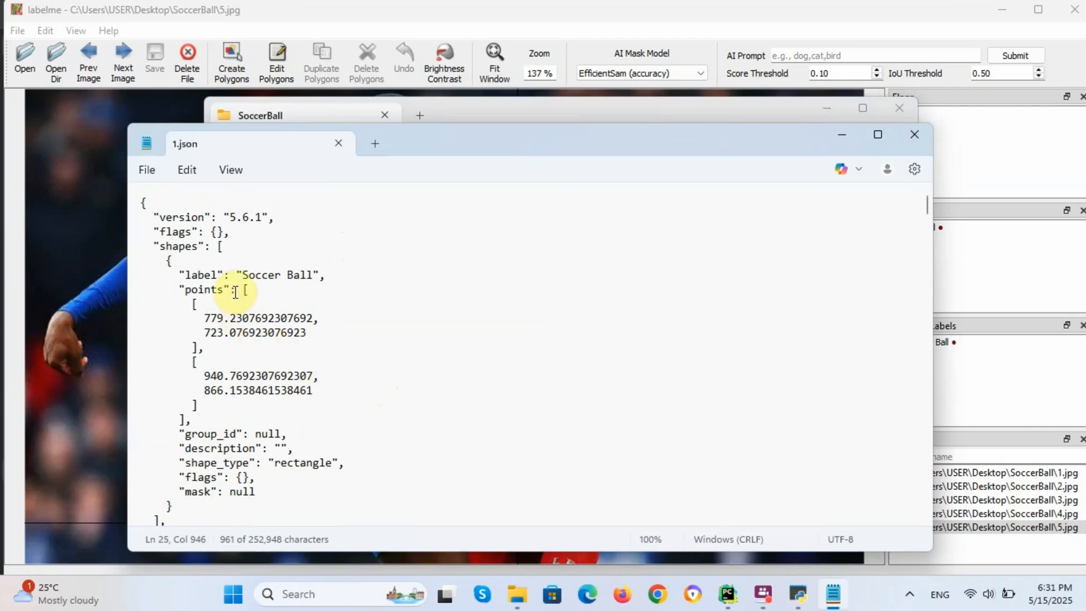
Step: Highlight the two corner point coordinates, then close 1.json and the SoccerBall folder
{"action": "left_click_drag", "start_coordinate": [236, 290], "coordinate": [287, 402]}
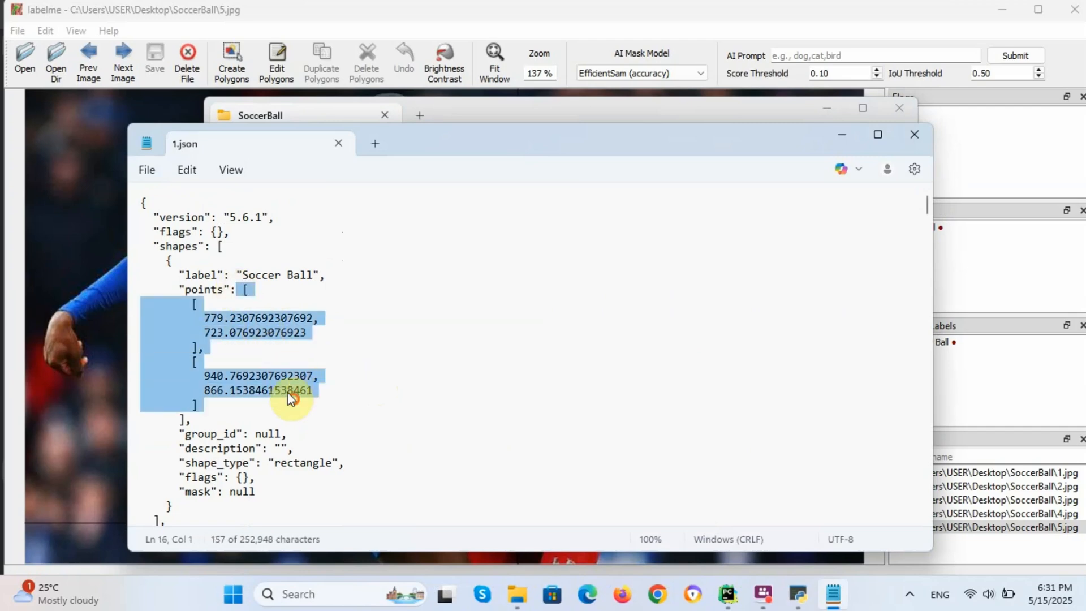
{"action": "left_click", "coordinate": [338, 147]}
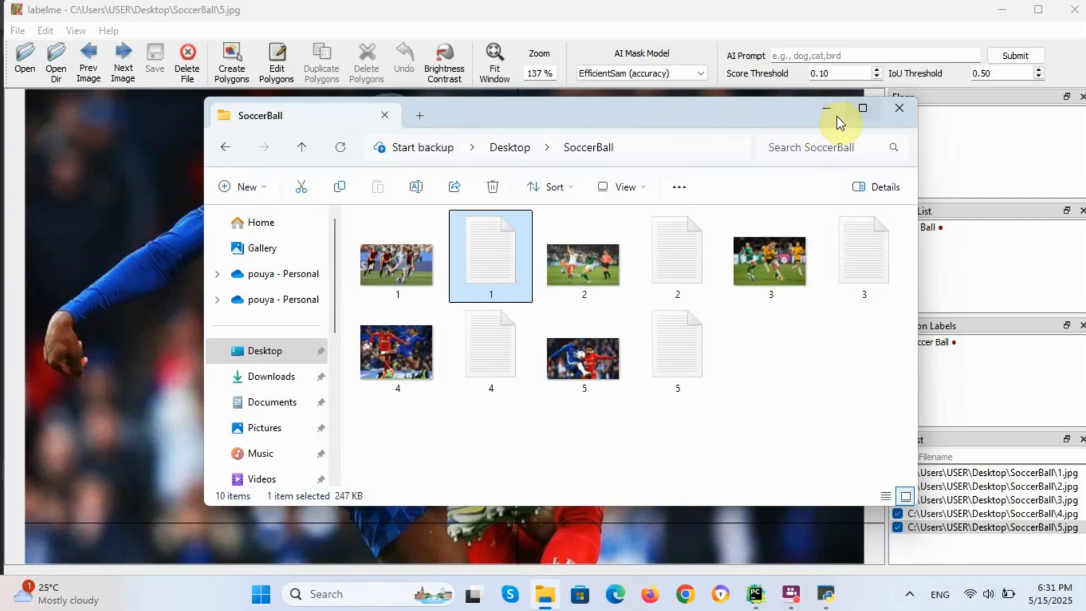
{"action": "left_click", "coordinate": [897, 108]}
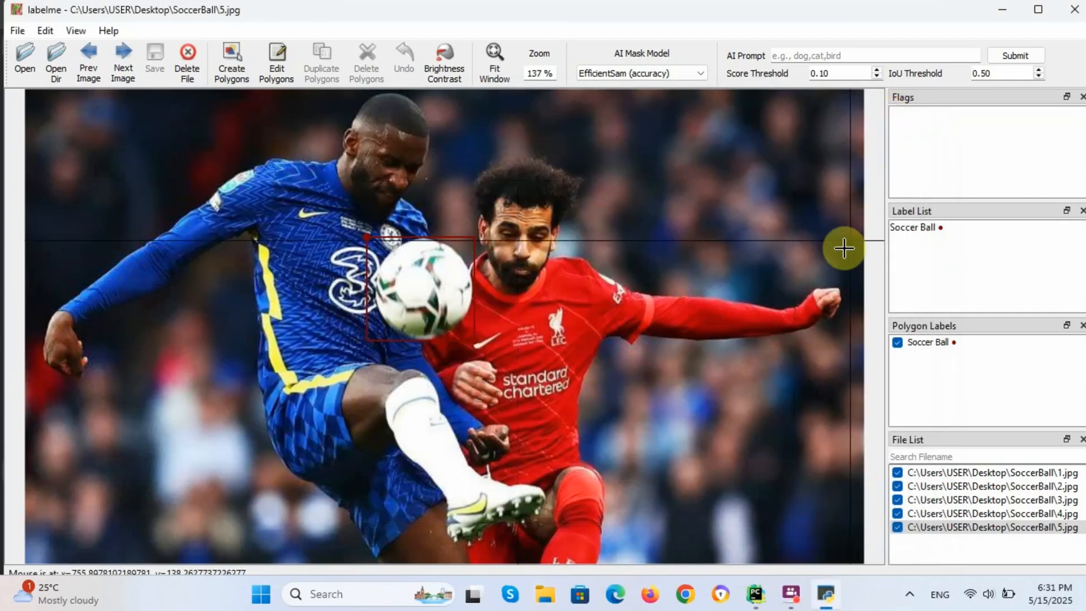
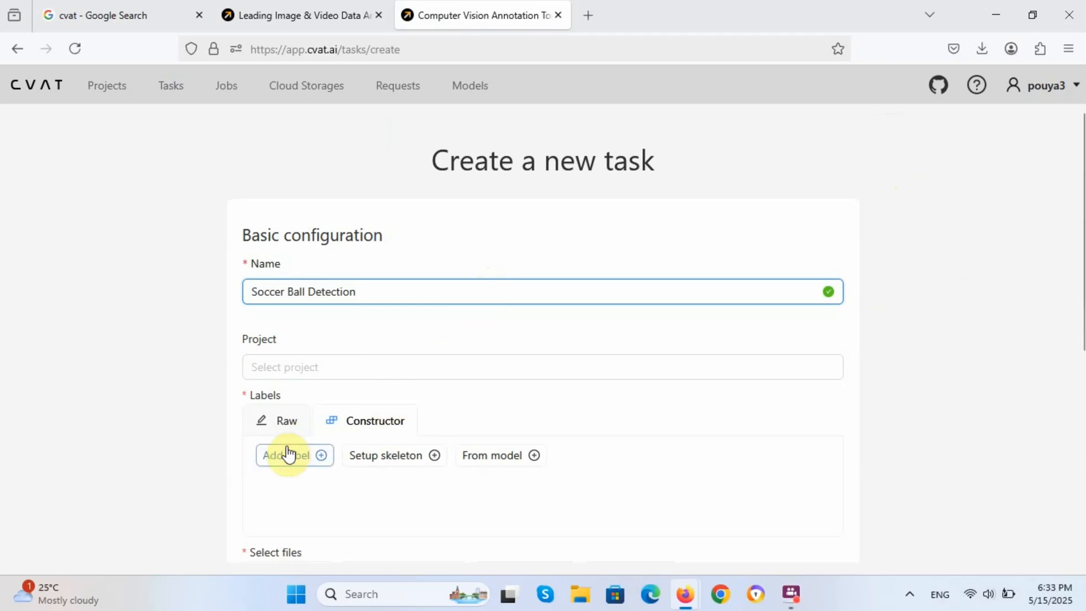
Step: Finish the task name and add a 'Soccer Ball' label to the new task
{"action": "left_click", "coordinate": [290, 495]}
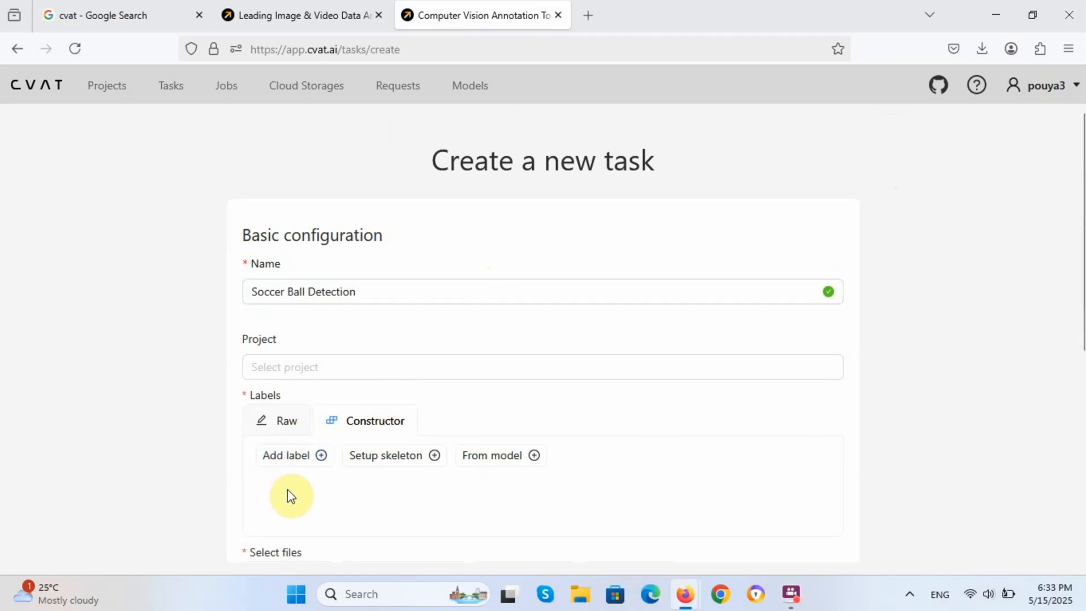
{"action": "left_click", "coordinate": [282, 454]}
{"action": "scroll", "coordinate": [282, 430], "scroll_direction": "down", "scroll_amount": 3}
{"action": "left_click", "coordinate": [294, 276]}
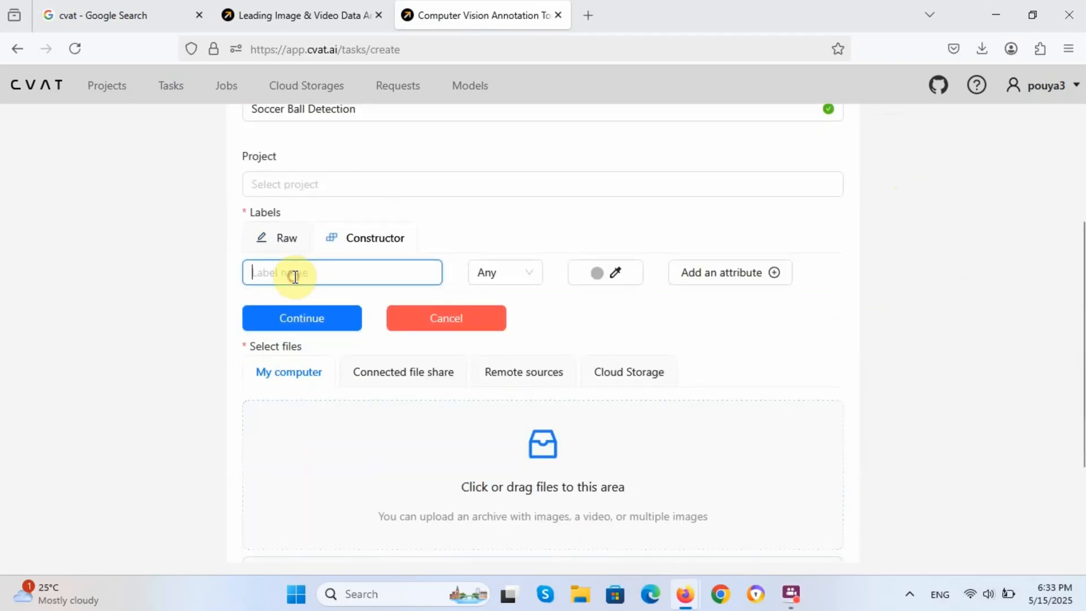
{"action": "type", "text": "Soc"}
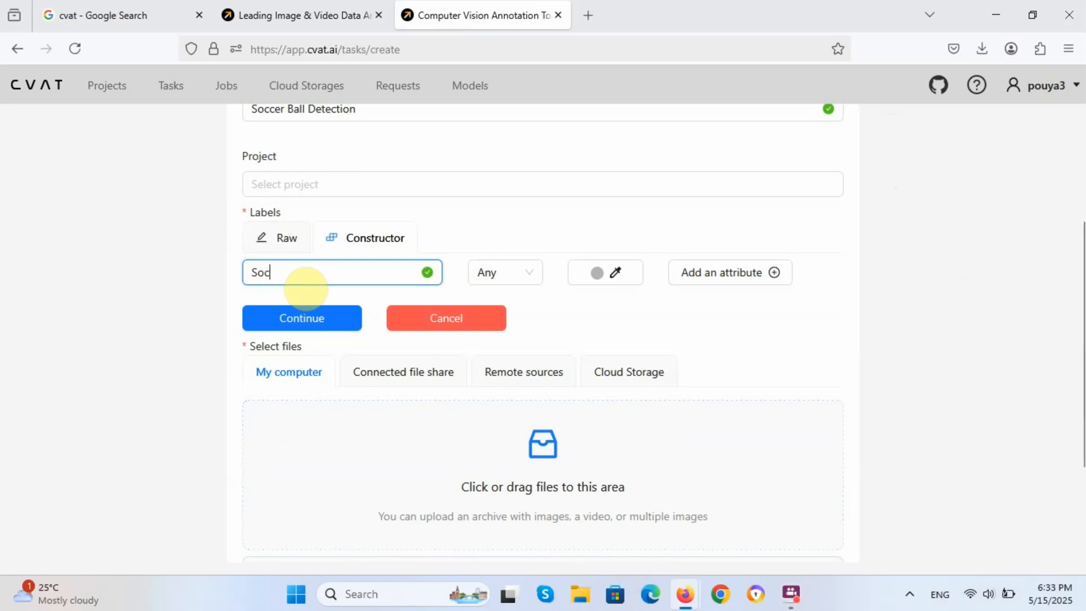
{"action": "type", "text": "cer Ball"}
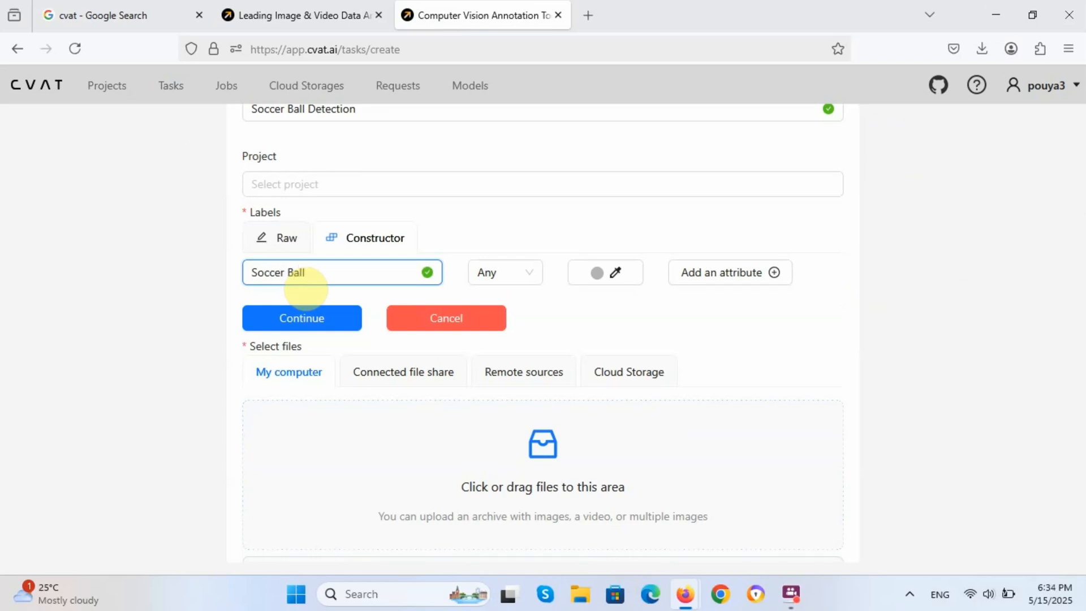
{"action": "left_click", "coordinate": [268, 321]}
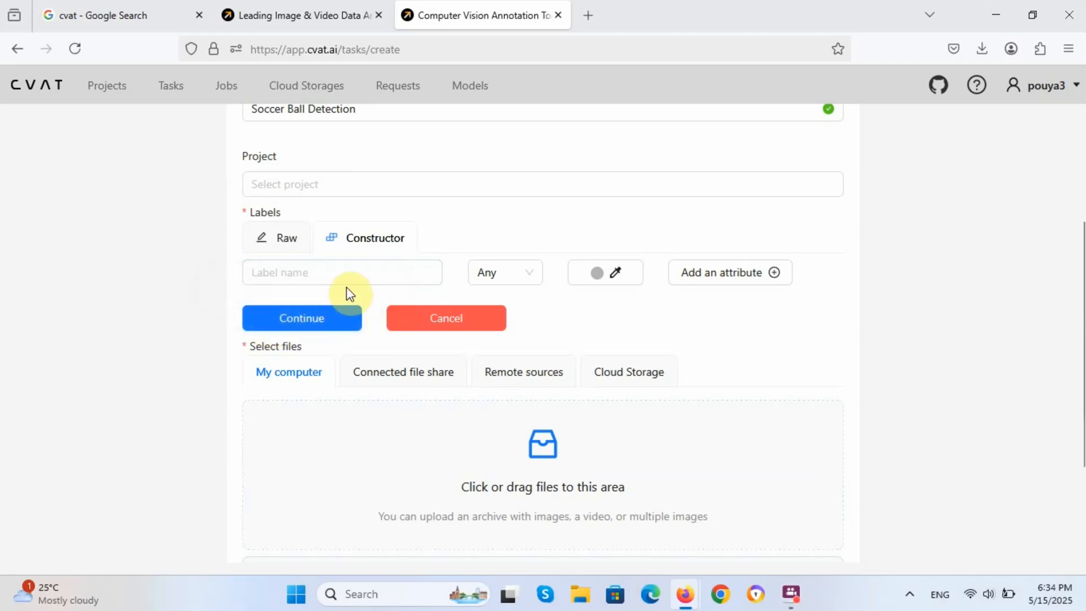
{"action": "scroll", "coordinate": [346, 287], "scroll_direction": "up", "scroll_amount": 2}
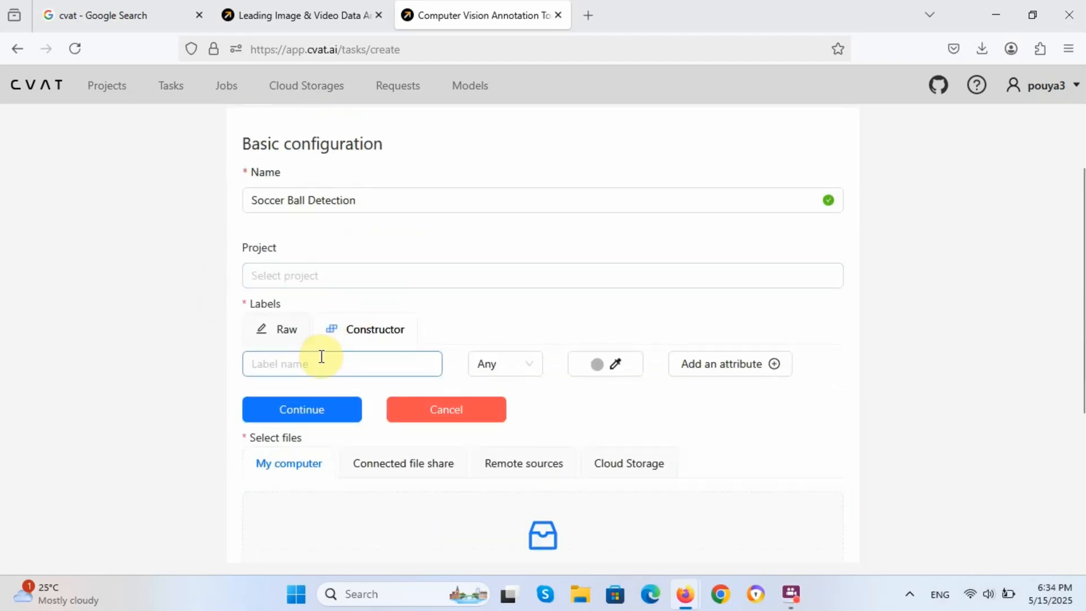
{"action": "scroll", "coordinate": [339, 368], "scroll_direction": "down", "scroll_amount": 3}
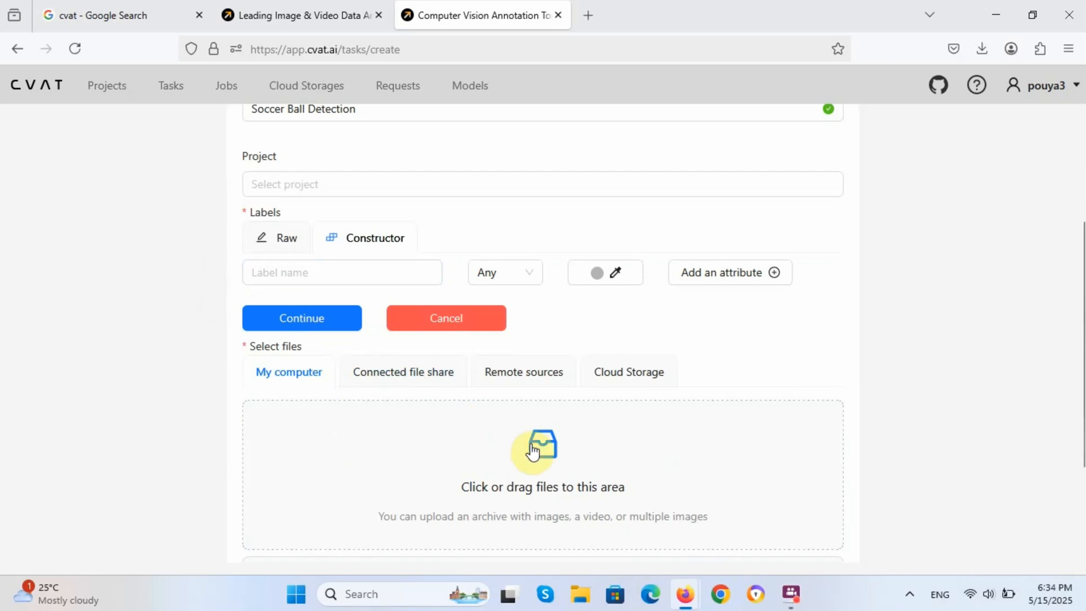
Step: Attach images 1.jpg and 4.jpg from the Desktop's SoccerBall folder
{"action": "left_click", "coordinate": [531, 446]}
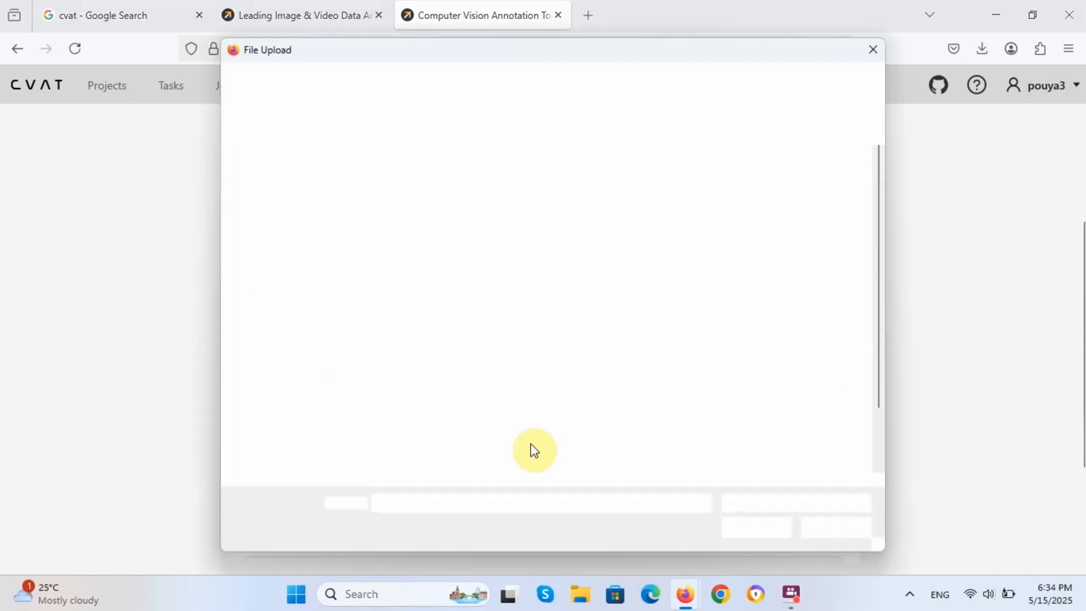
{"action": "left_click", "coordinate": [408, 192]}
{"action": "double_click", "coordinate": [408, 187]}
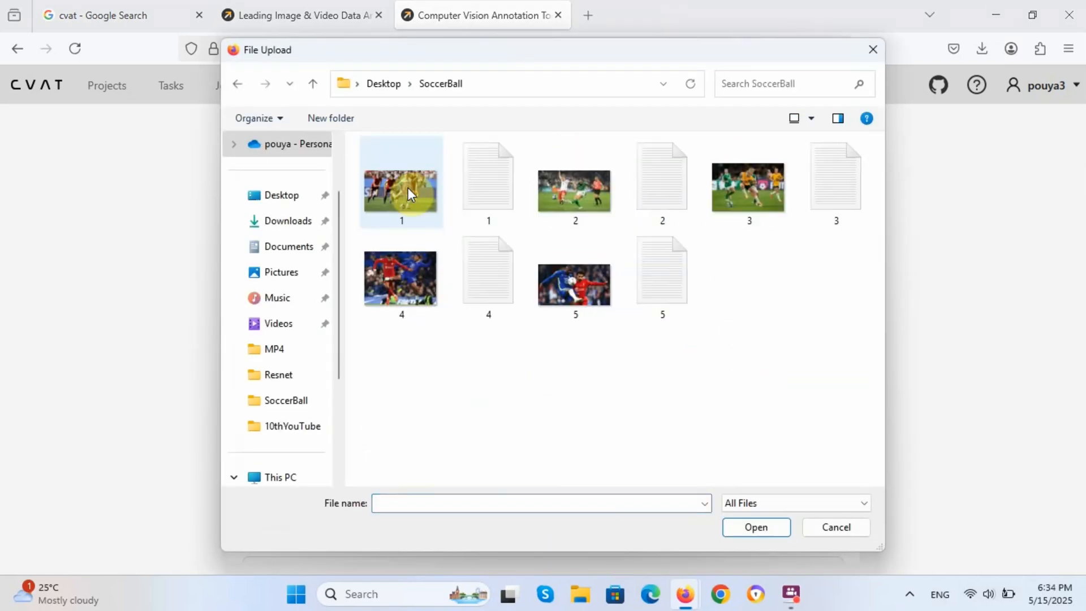
{"action": "left_click", "coordinate": [398, 178]}
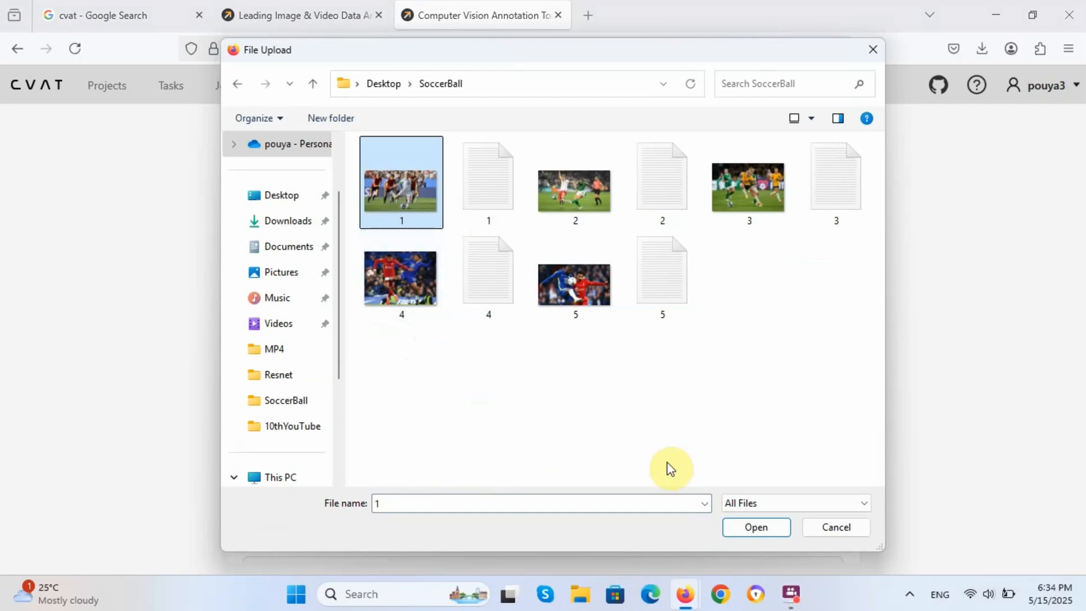
{"action": "left_click_drag", "start_coordinate": [412, 330], "coordinate": [391, 201]}
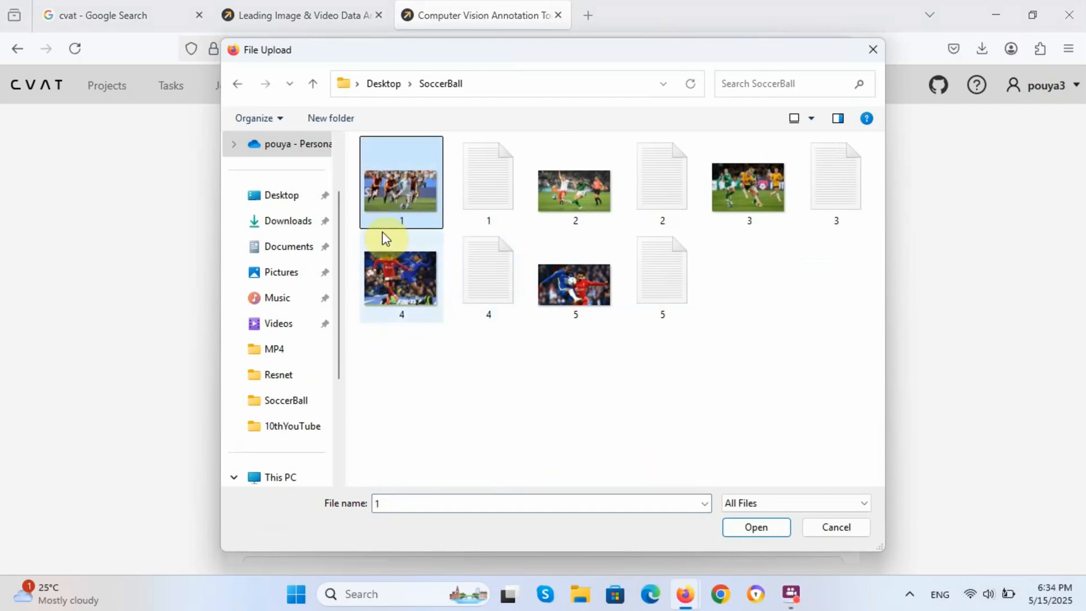
{"action": "left_click", "coordinate": [397, 291], "text": "ctrl"}
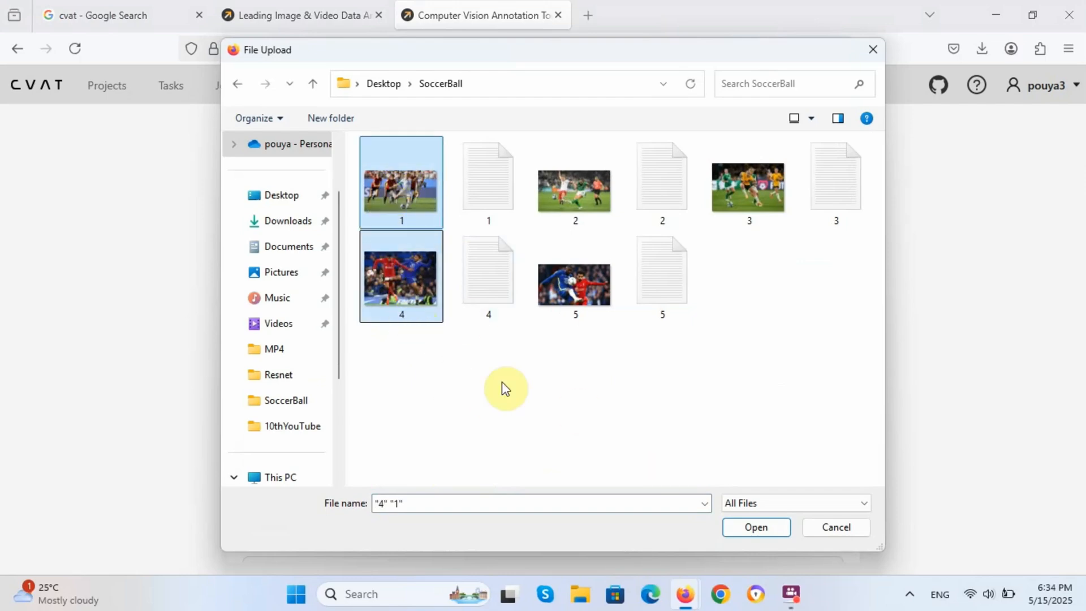
{"action": "left_click", "coordinate": [756, 527]}
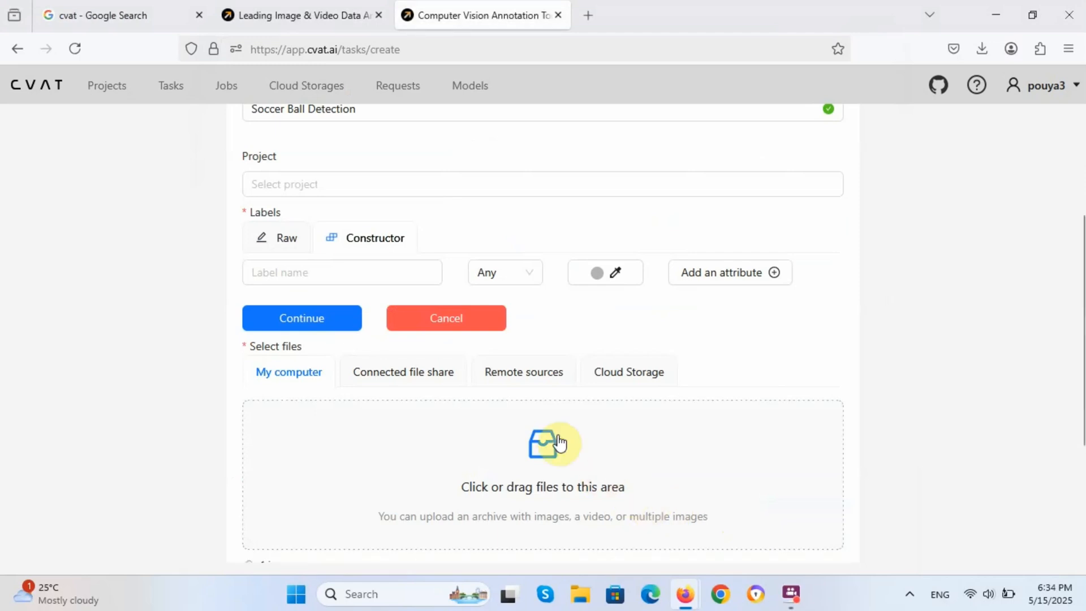
Step: Check the task labels in the Raw JSON view, then return to the label editor
{"action": "scroll", "coordinate": [497, 400], "scroll_direction": "down", "scroll_amount": 3}
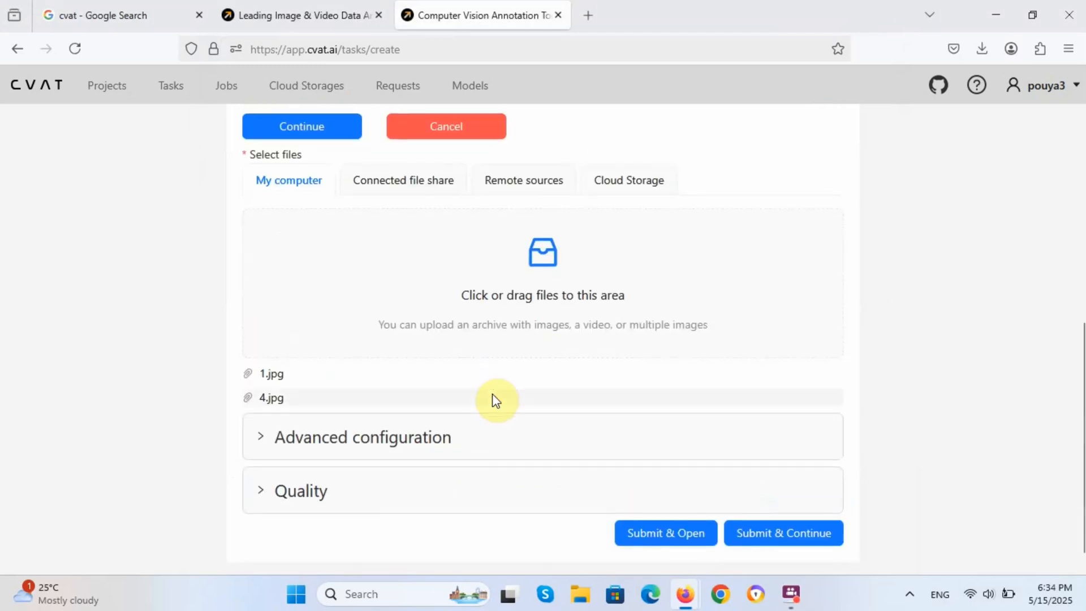
{"action": "scroll", "coordinate": [165, 399], "scroll_direction": "up", "scroll_amount": 3}
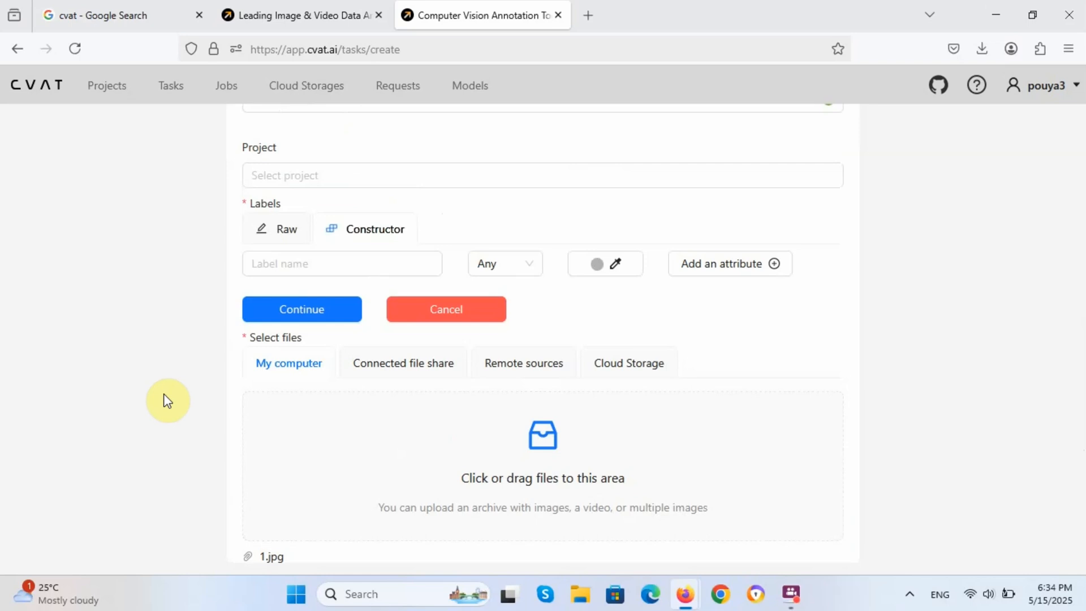
{"action": "left_click", "coordinate": [365, 216]}
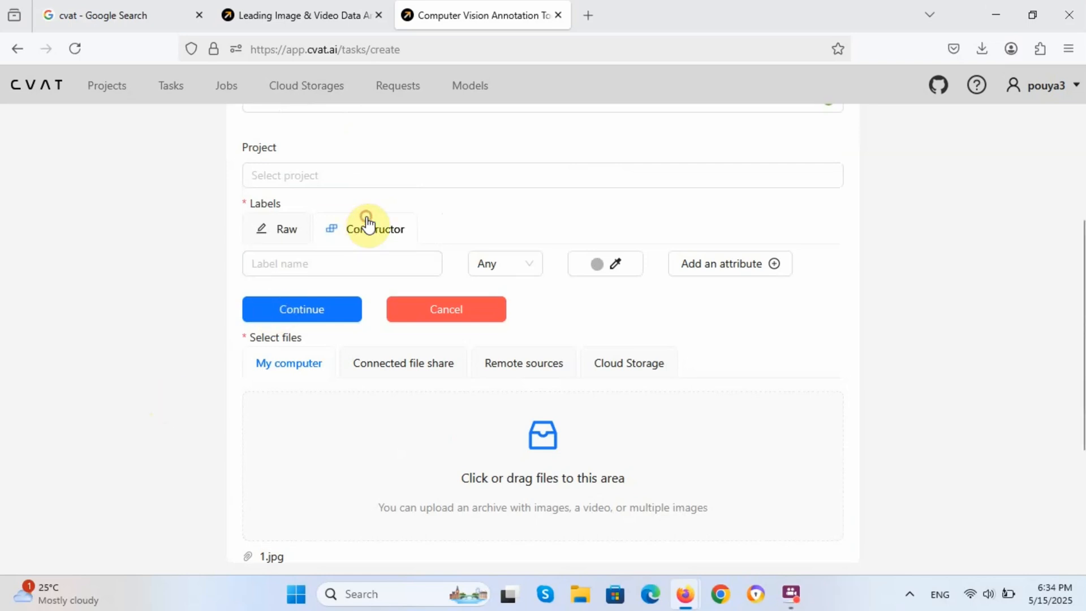
{"action": "left_click", "coordinate": [365, 224]}
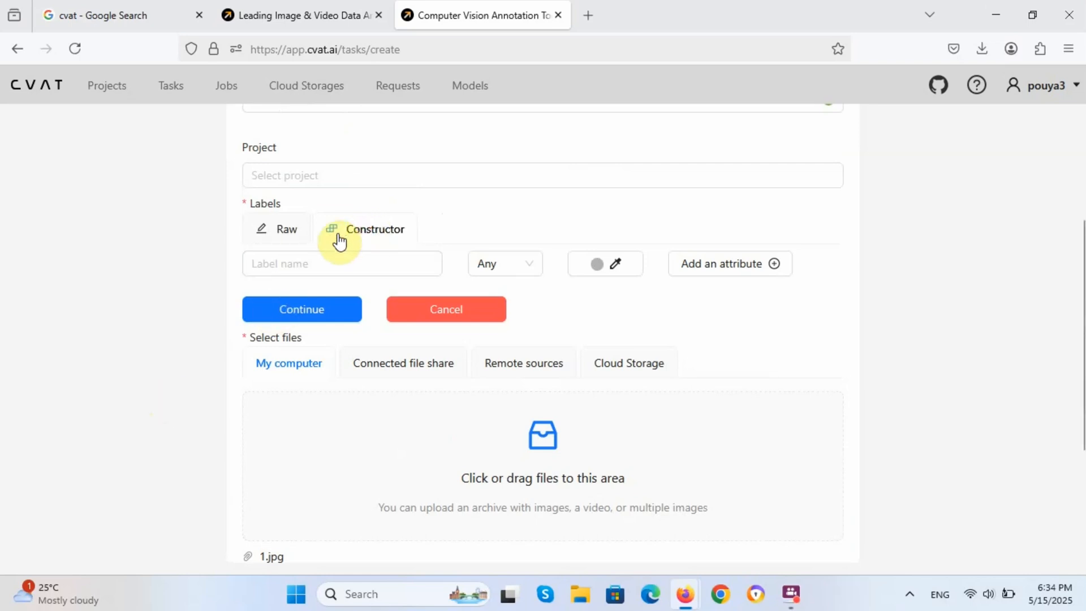
{"action": "left_click", "coordinate": [272, 233]}
{"action": "left_click", "coordinate": [348, 235]}
{"action": "scroll", "coordinate": [537, 449], "scroll_direction": "down", "scroll_amount": 3}
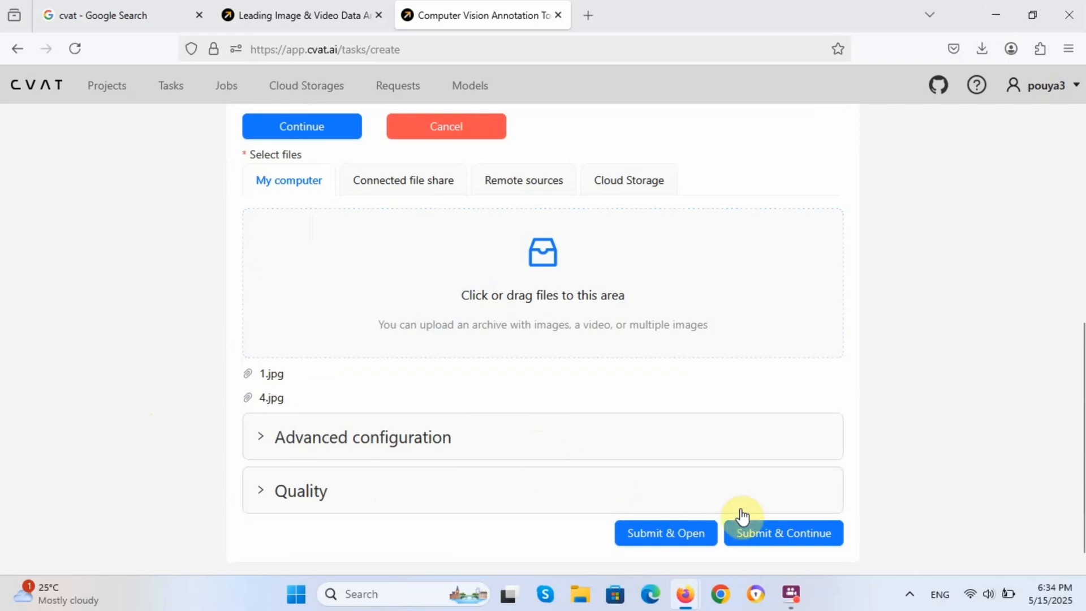
Step: Submit the Soccer Ball Detection task and view its single 2-frame job
{"action": "left_click", "coordinate": [711, 537]}
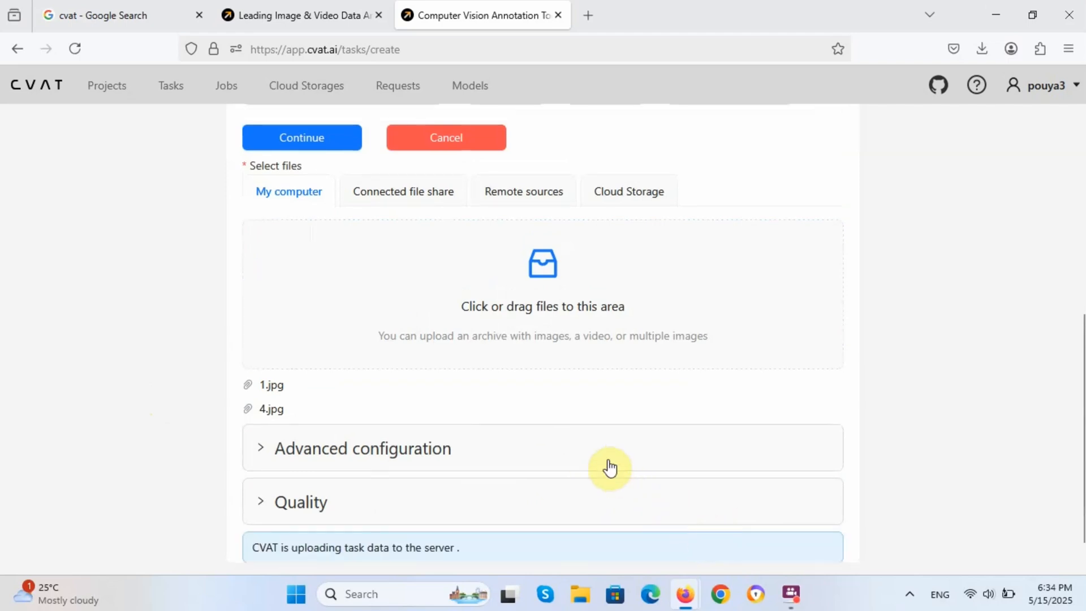
{"action": "scroll", "coordinate": [570, 443], "scroll_direction": "down", "scroll_amount": 1}
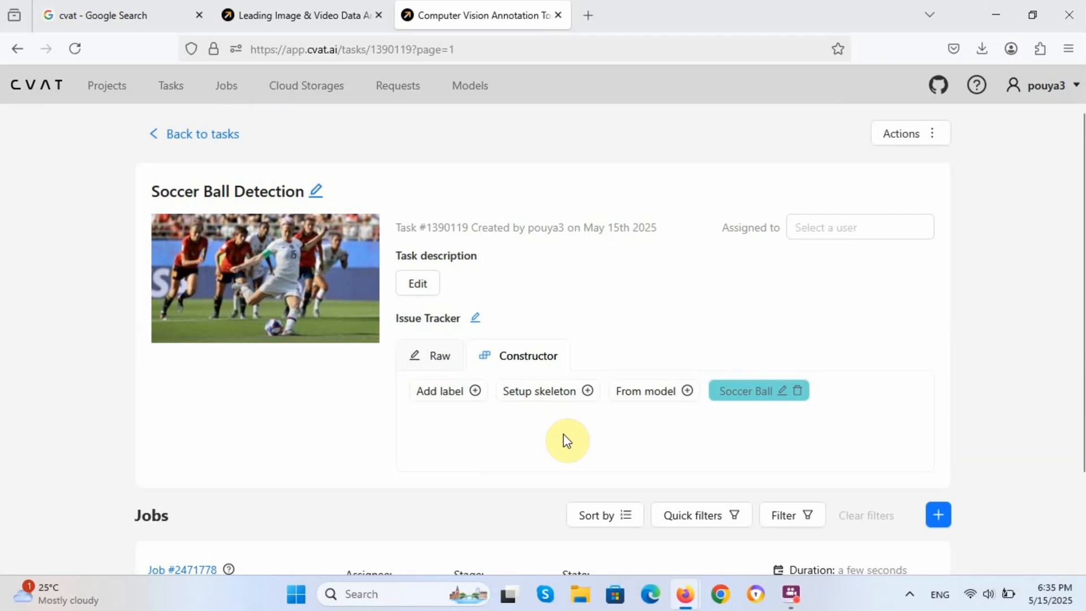
{"action": "scroll", "coordinate": [520, 430], "scroll_direction": "down", "scroll_amount": 2}
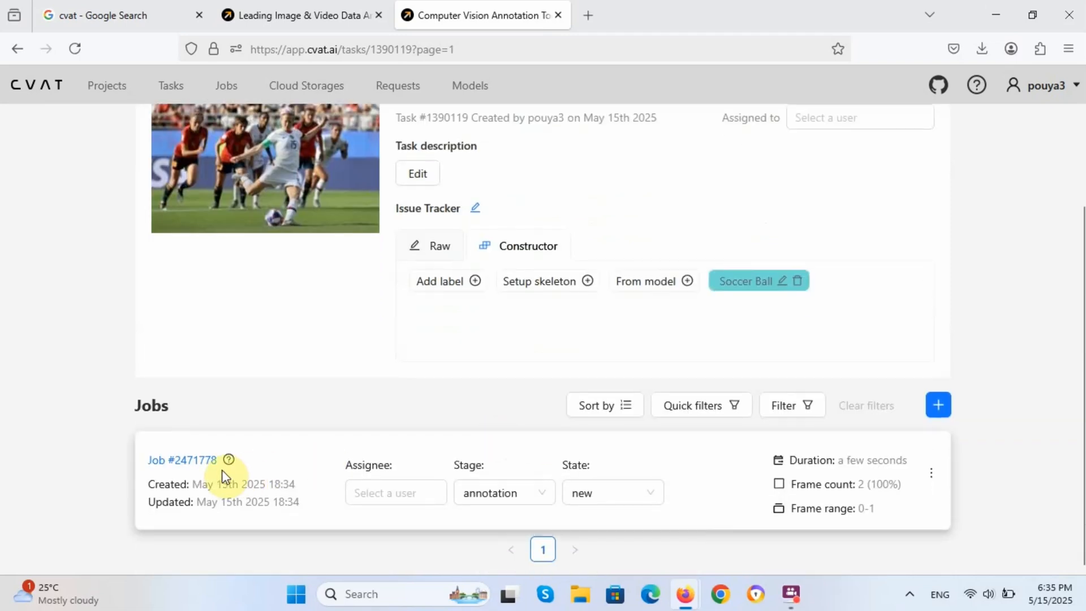
Step: Open the job, draw a Soccer Ball rectangle around the ball on 1.jpg, and save
{"action": "left_click", "coordinate": [186, 460]}
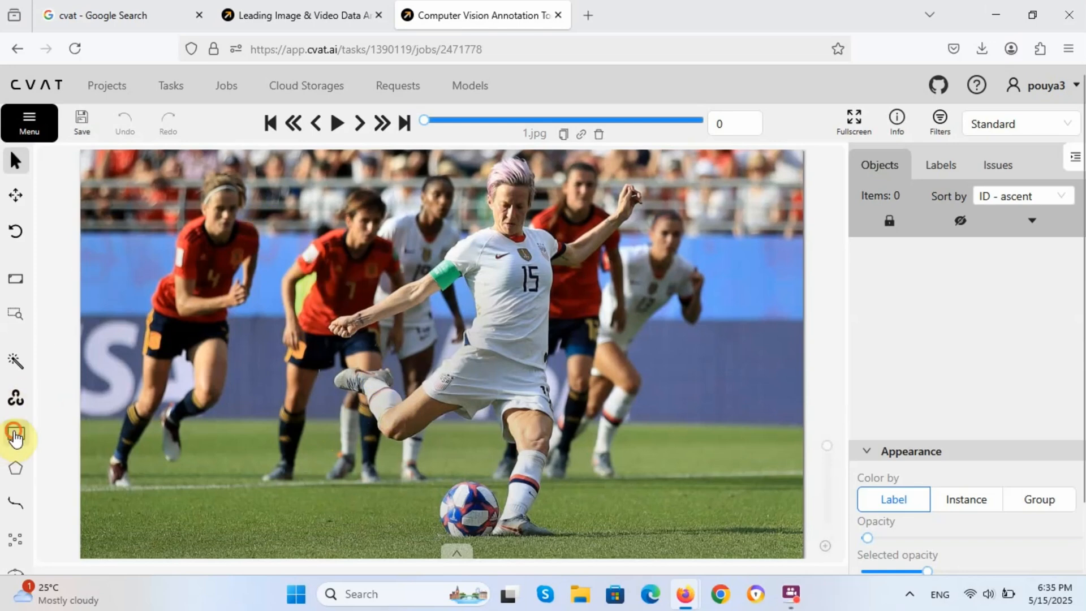
{"action": "mouse_move", "coordinate": [16, 436]}
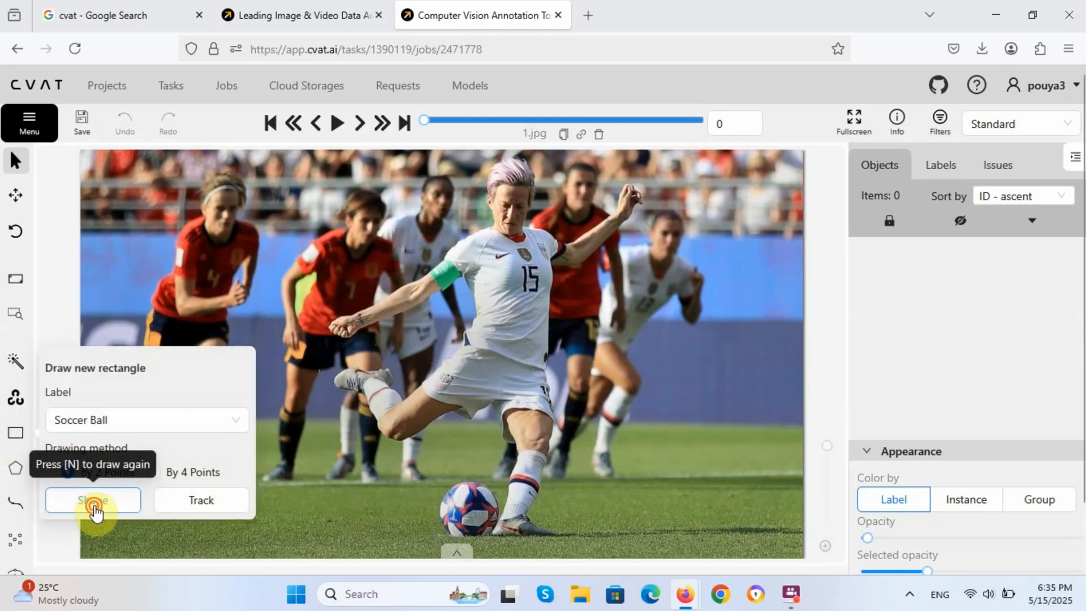
{"action": "left_click", "coordinate": [93, 501]}
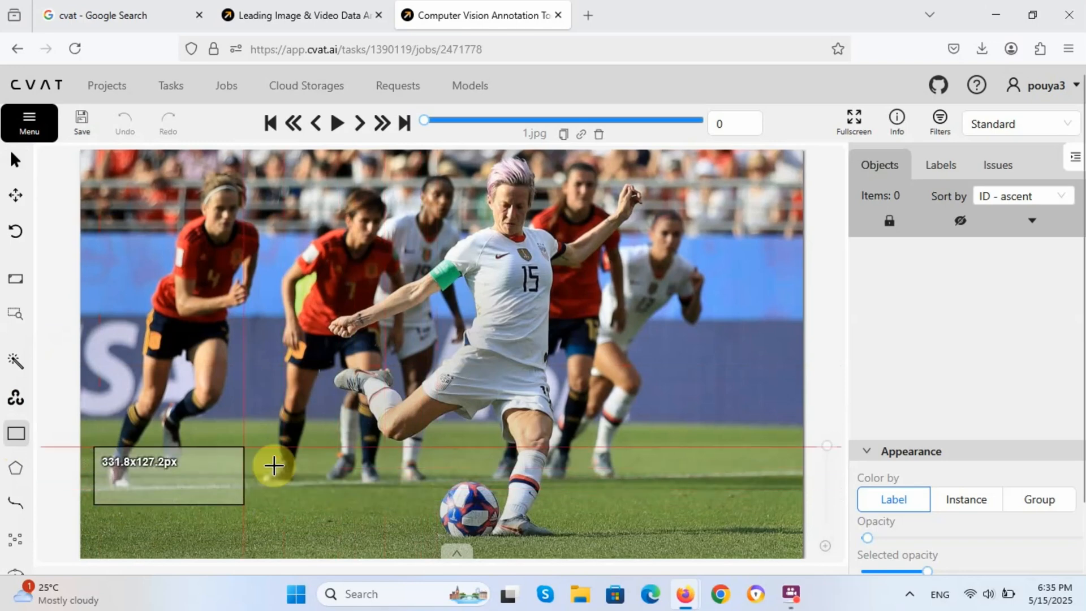
{"action": "key", "text": "Escape"}
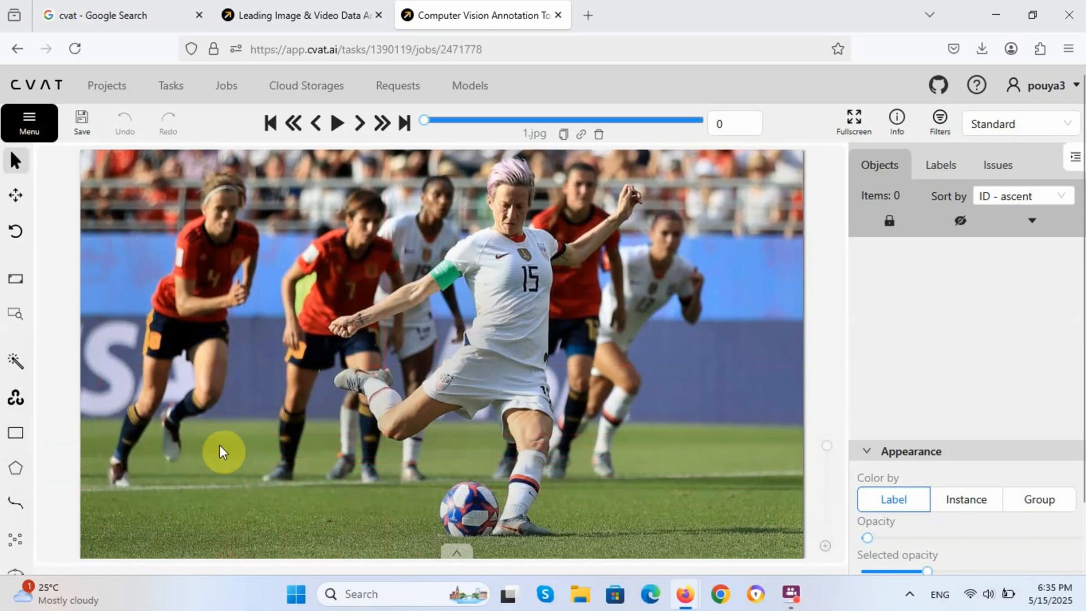
{"action": "mouse_move", "coordinate": [21, 444]}
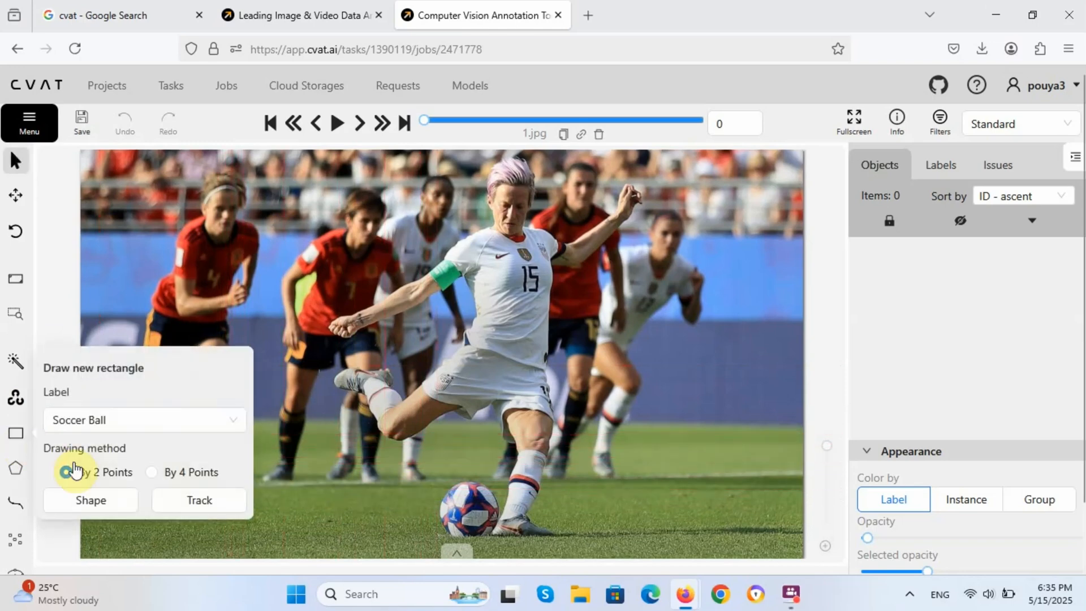
{"action": "left_click", "coordinate": [90, 501]}
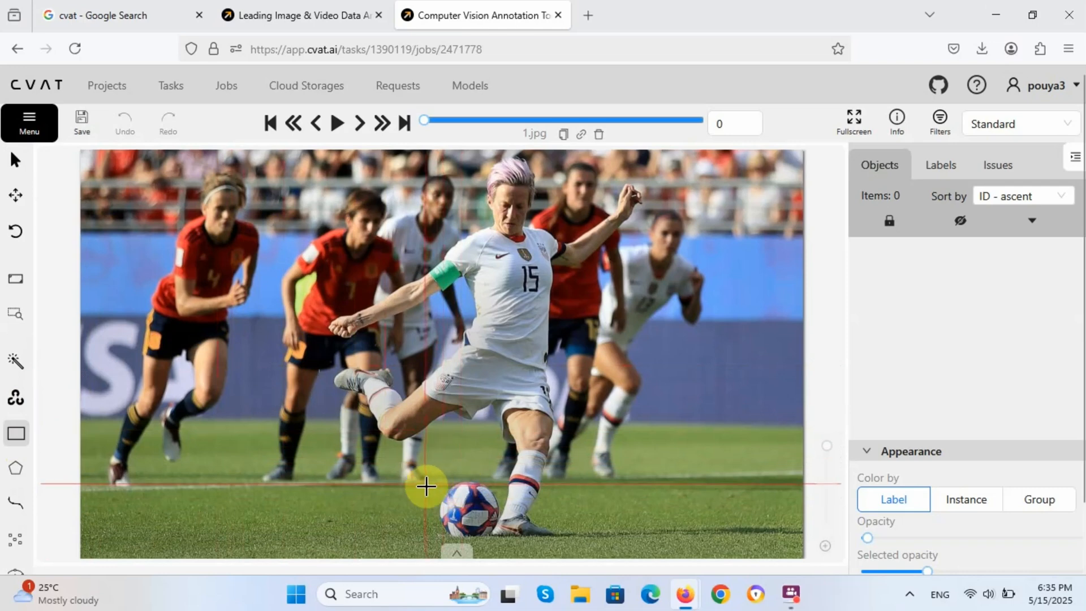
{"action": "left_click", "coordinate": [429, 478]}
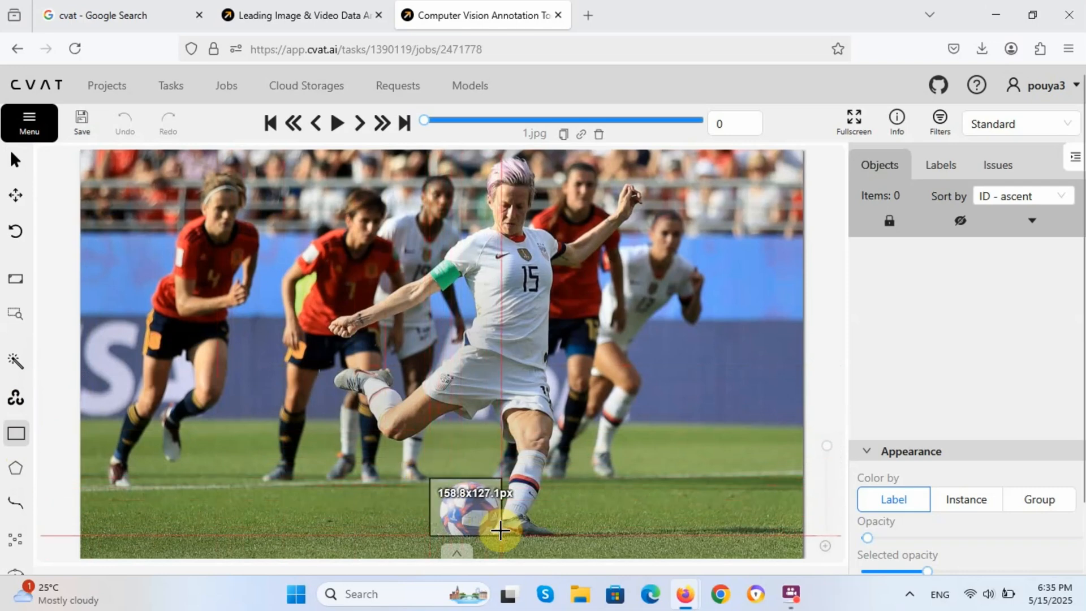
{"action": "left_click", "coordinate": [499, 538]}
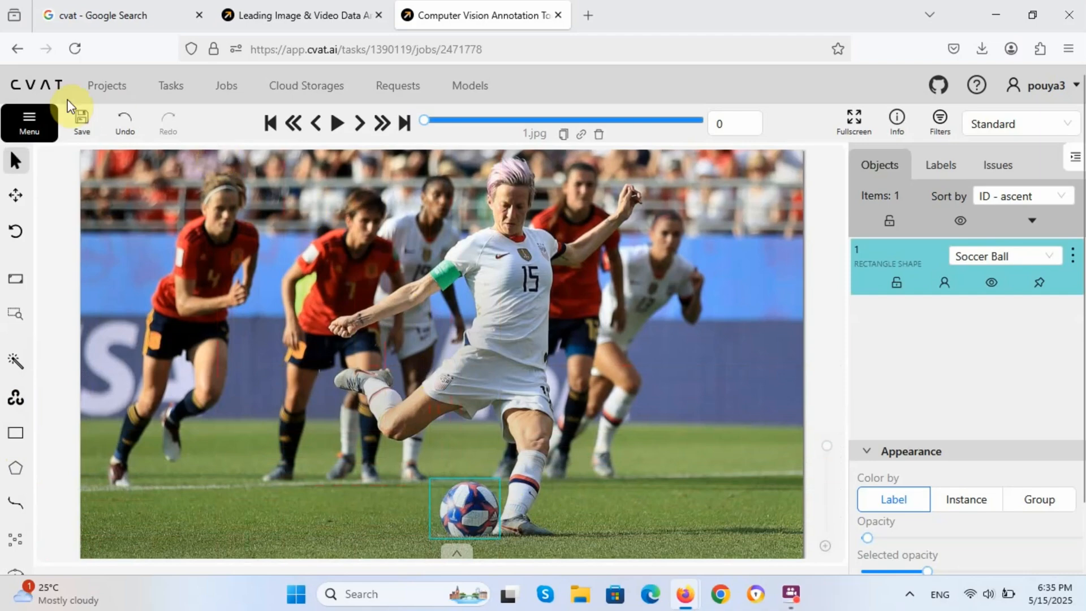
{"action": "left_click", "coordinate": [80, 120]}
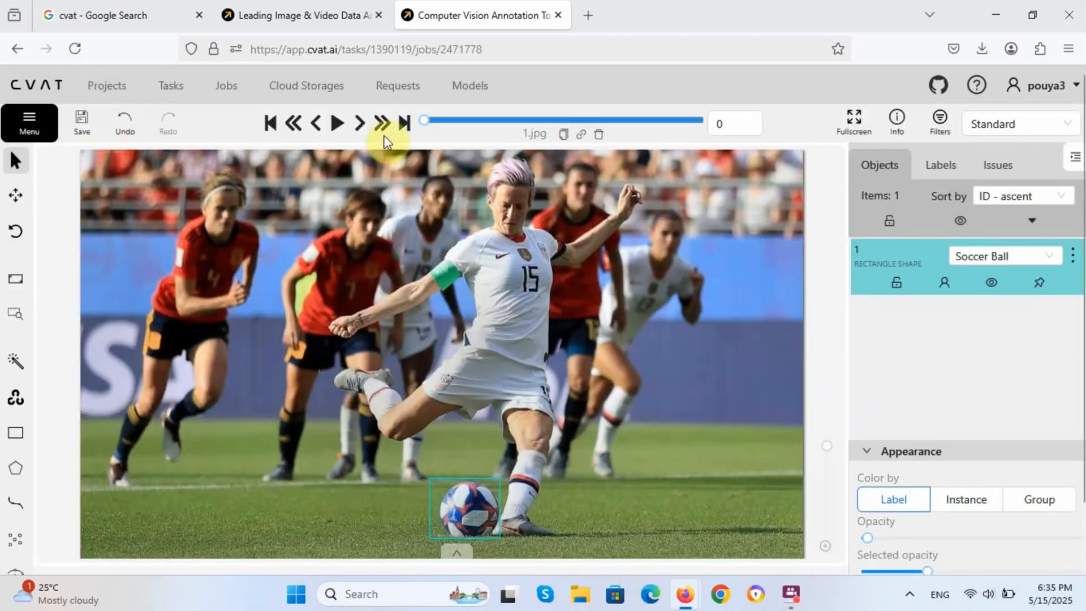
Step: On frame 4.jpg, box the ball near the red-shirted player as Soccer Ball and save
{"action": "left_click", "coordinate": [362, 134]}
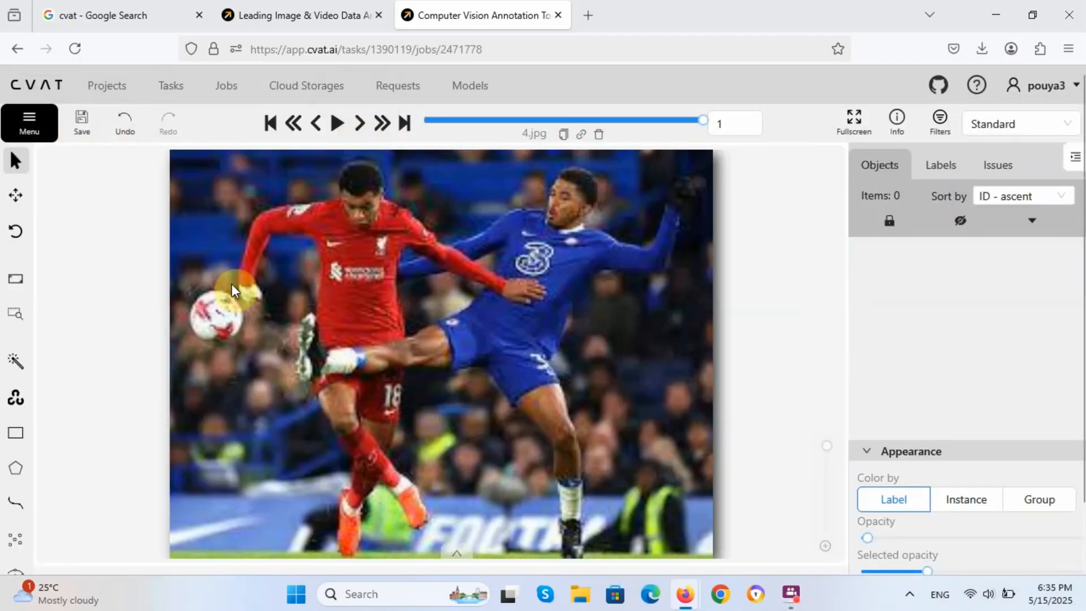
{"action": "mouse_move", "coordinate": [15, 433]}
{"action": "left_click", "coordinate": [93, 491]}
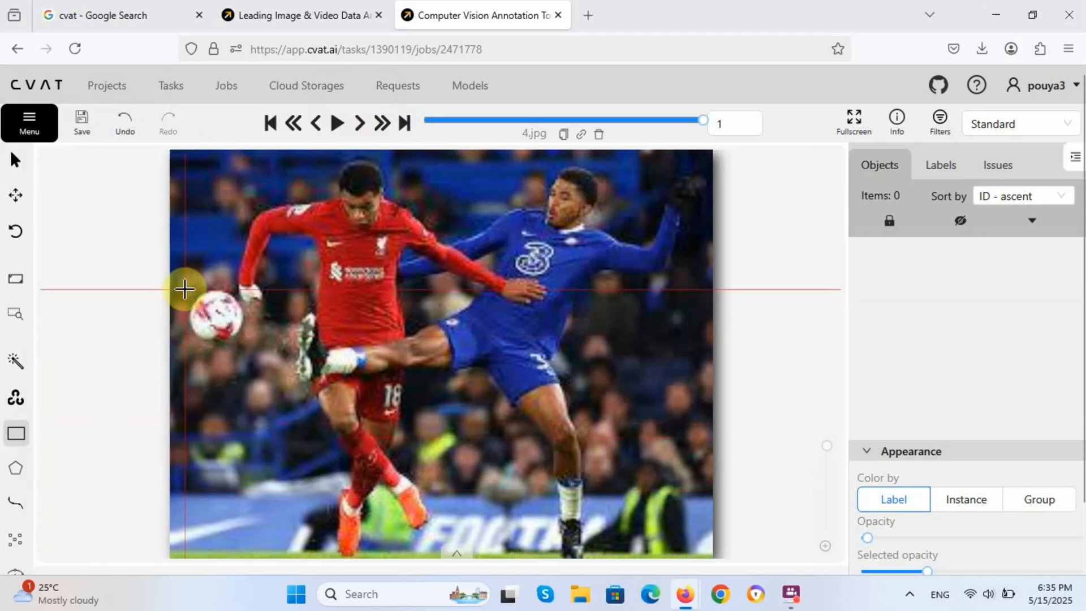
{"action": "left_click", "coordinate": [184, 290]}
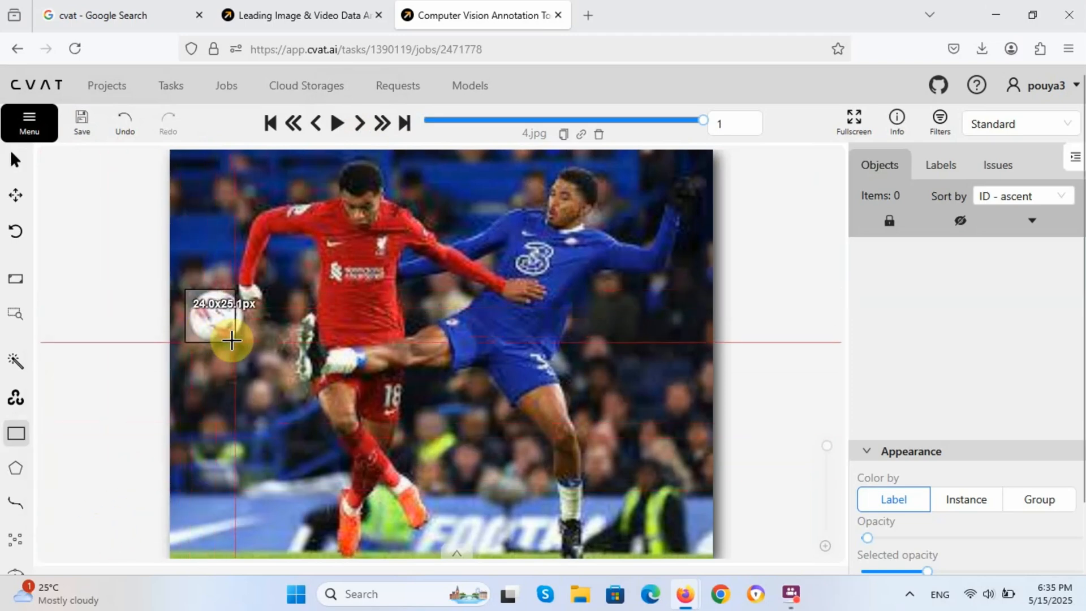
{"action": "left_click", "coordinate": [245, 343]}
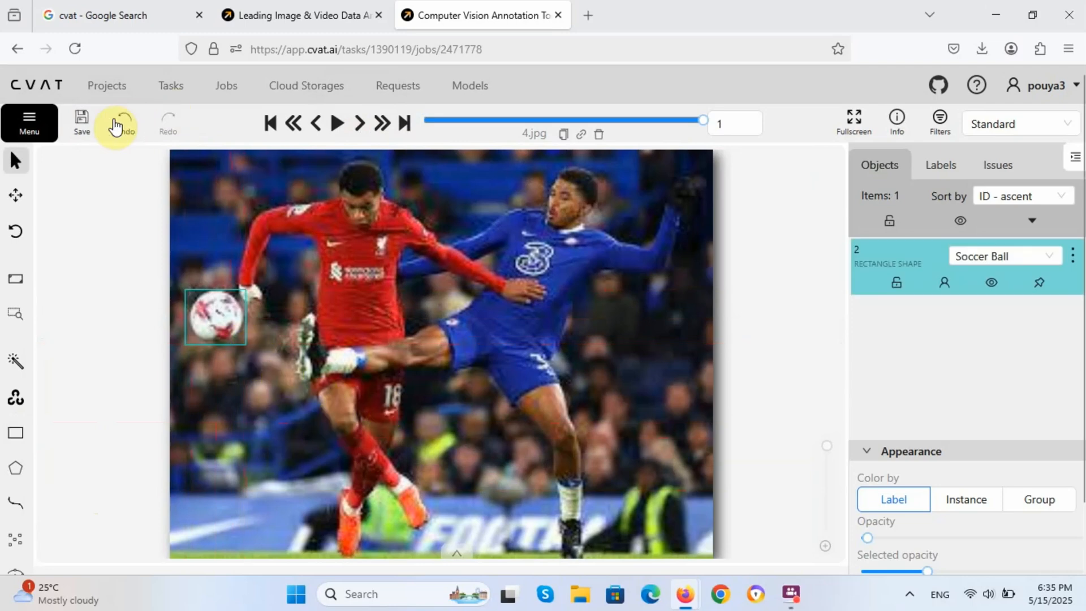
{"action": "left_click", "coordinate": [87, 127]}
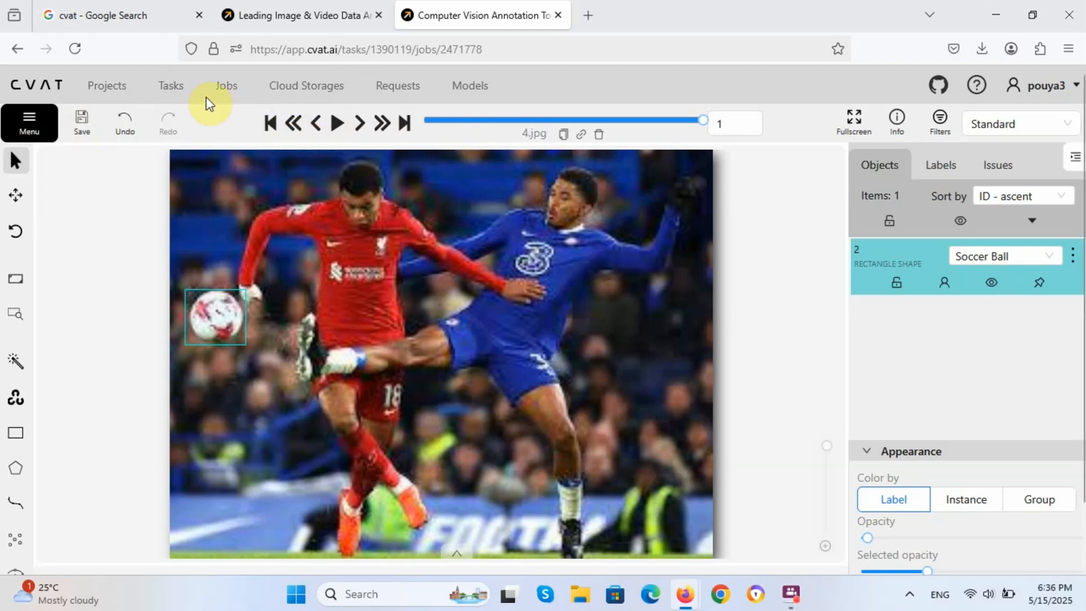
Step: Open the Export annotations dialog for job #2471778 from the Jobs list
{"action": "left_click", "coordinate": [219, 92]}
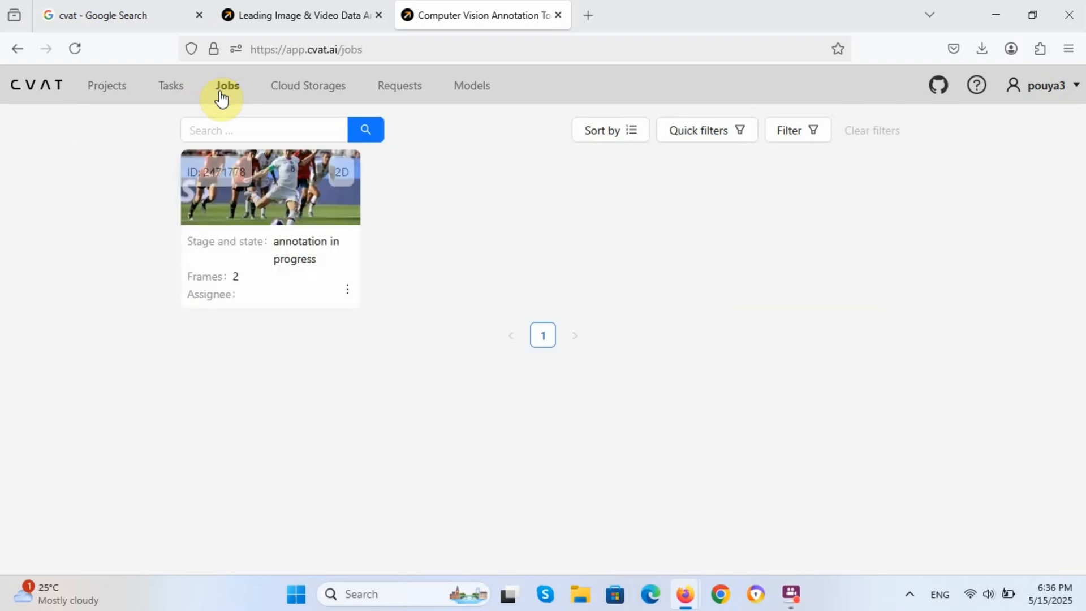
{"action": "left_click", "coordinate": [348, 293]}
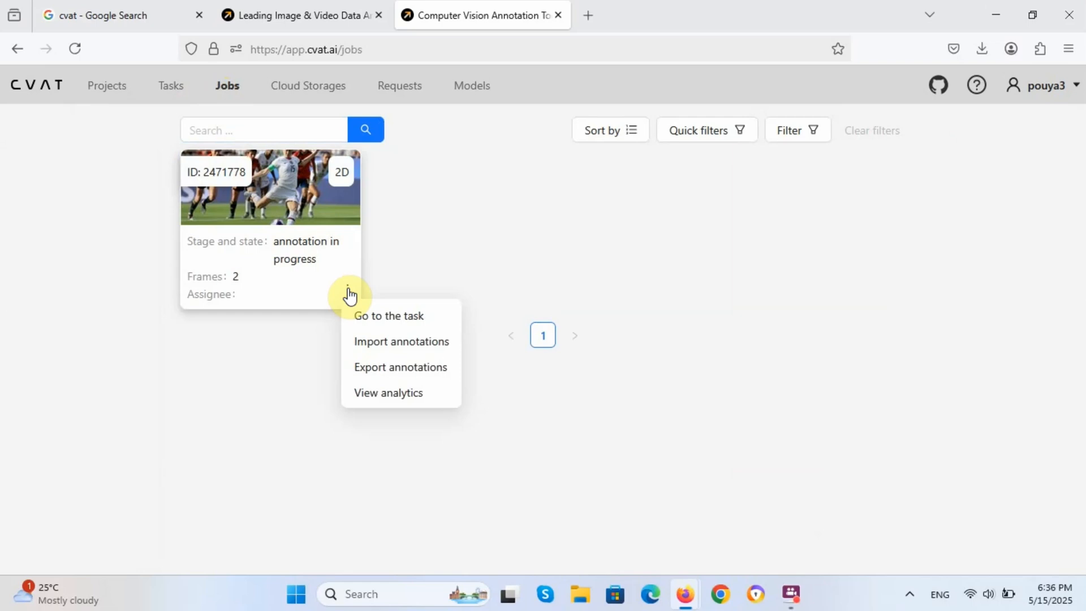
{"action": "left_click", "coordinate": [383, 370]}
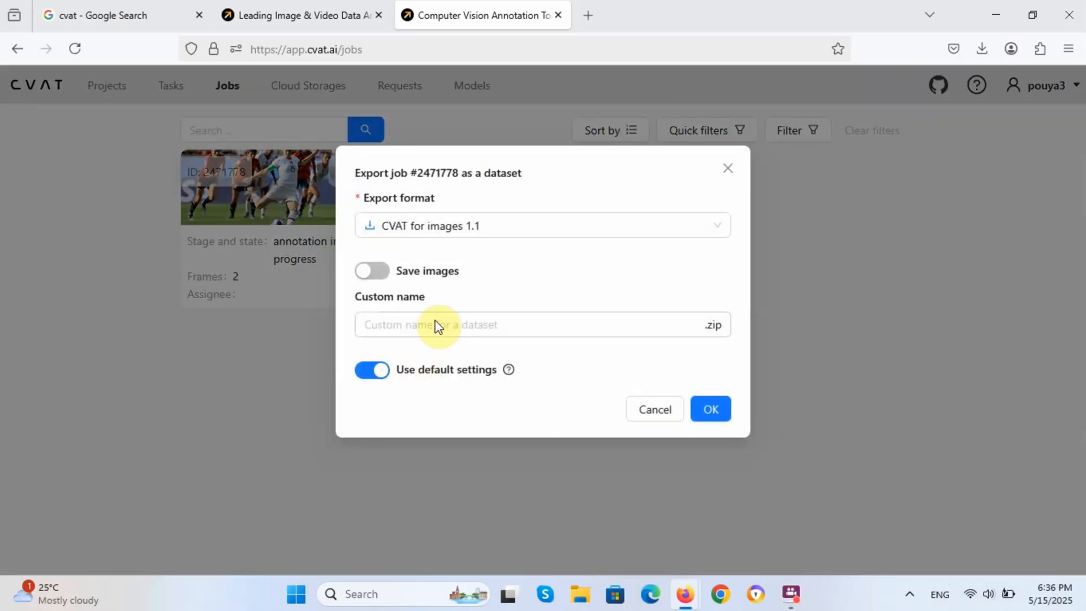
Step: Export the job as YOLO 1.1 named 'Soccer Ball Detection' with Save images enabled
{"action": "left_click", "coordinate": [490, 229]}
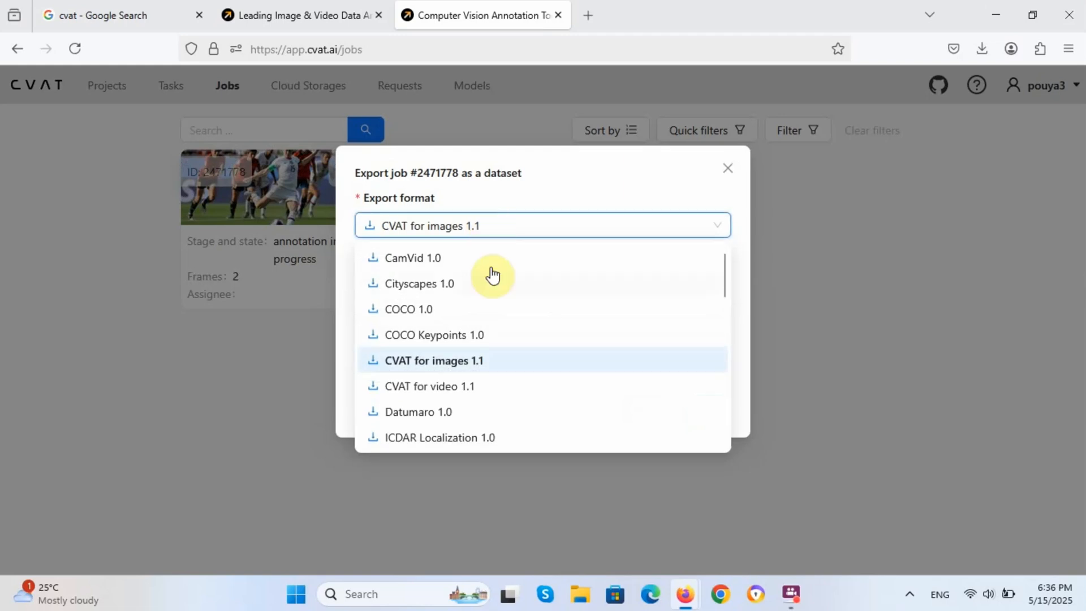
{"action": "scroll", "coordinate": [485, 310], "scroll_direction": "down", "scroll_amount": 5}
{"action": "scroll", "coordinate": [484, 310], "scroll_direction": "down", "scroll_amount": 5}
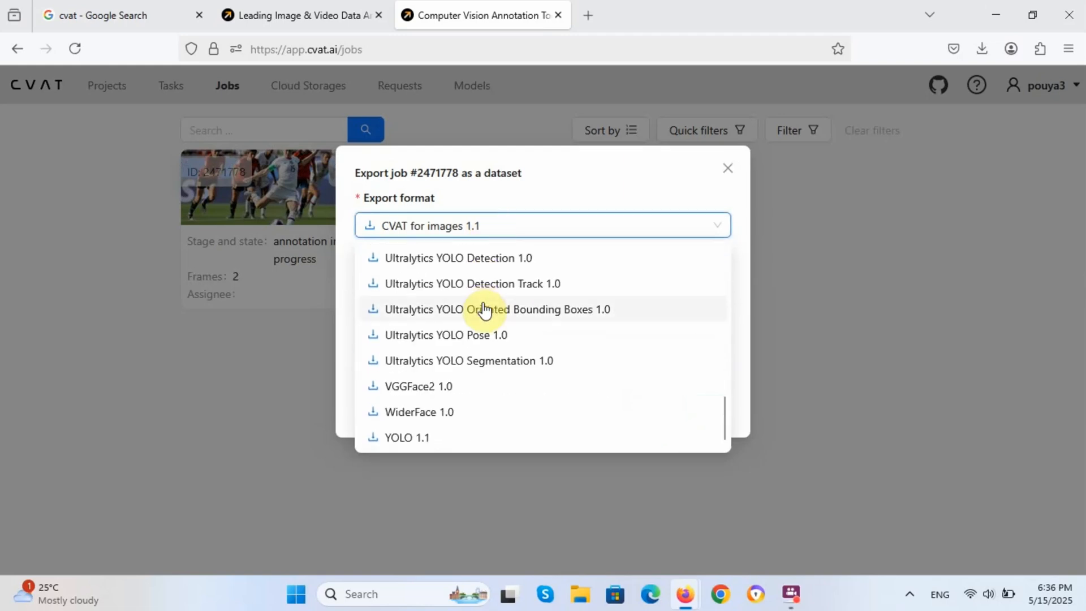
{"action": "left_click", "coordinate": [423, 436]}
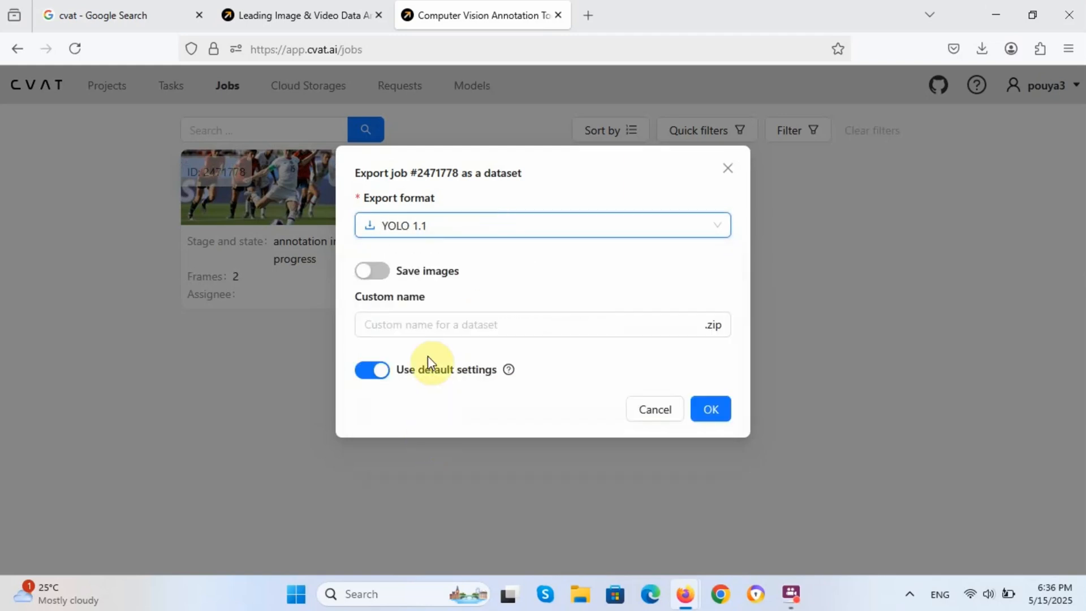
{"action": "left_click", "coordinate": [428, 325]}
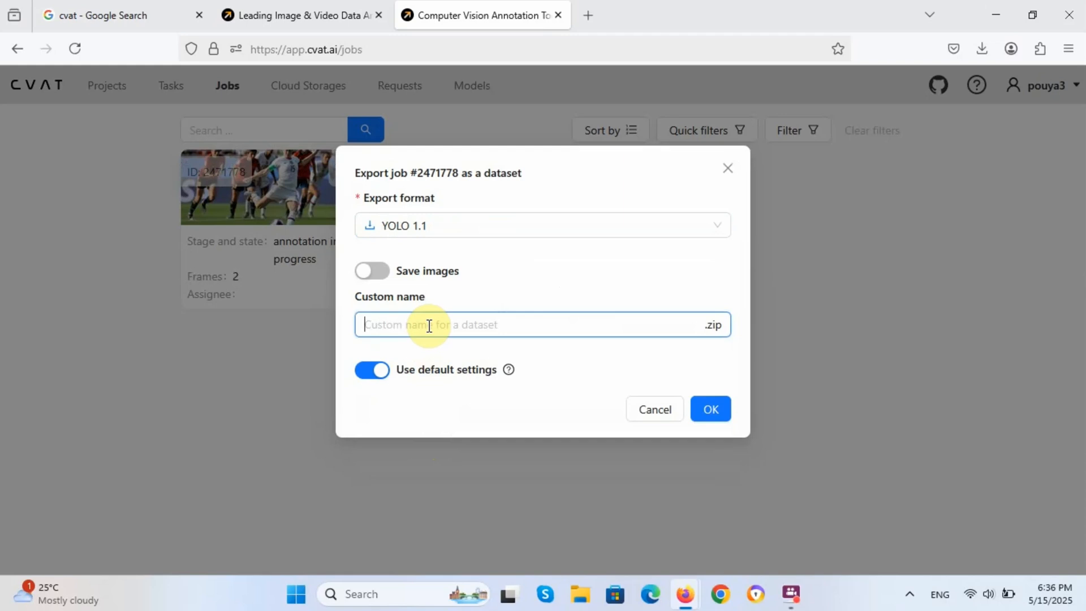
{"action": "type", "text": "Soccer Ball Detection"}
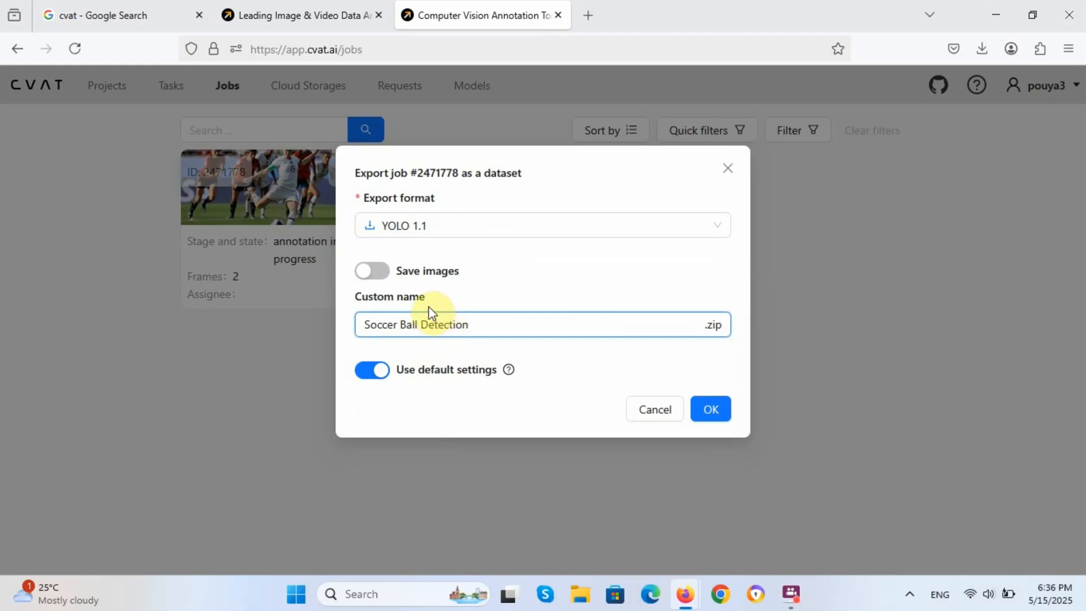
{"action": "left_click", "coordinate": [382, 277]}
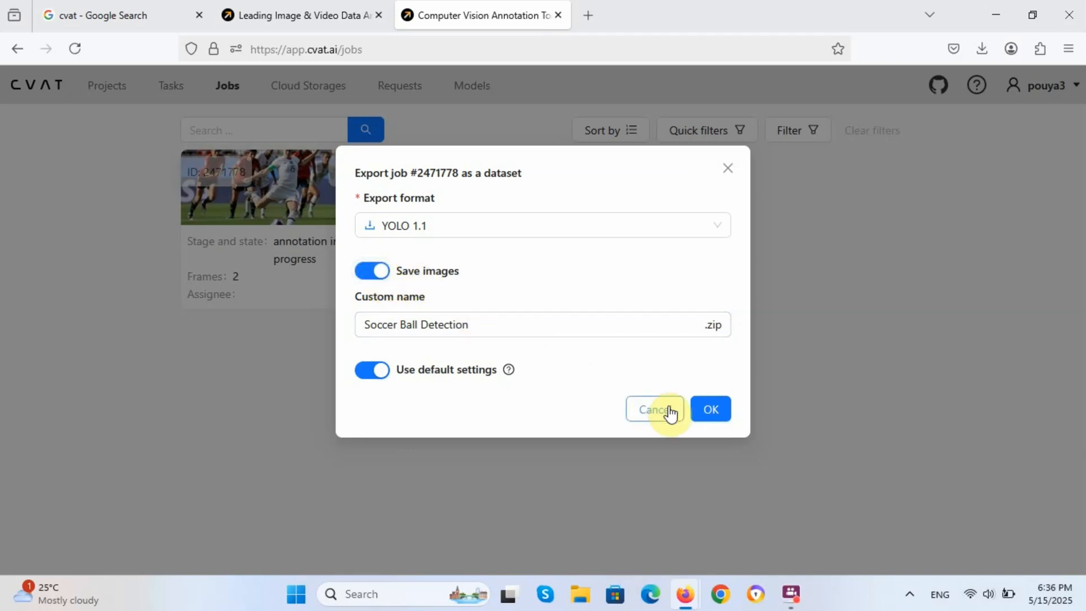
{"action": "left_click", "coordinate": [714, 411]}
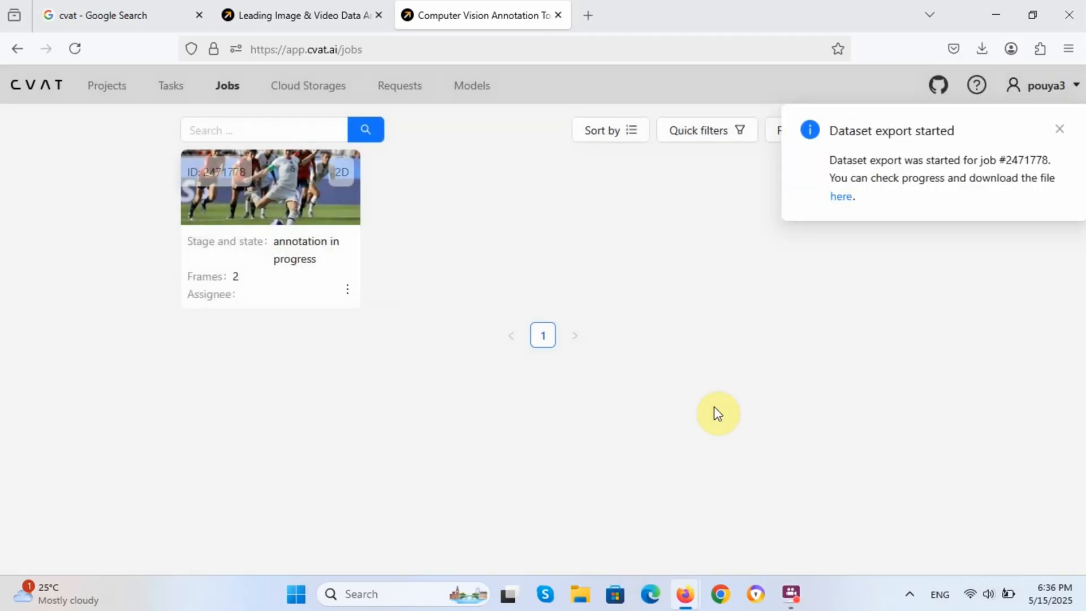
Step: Check the export request, dismiss the image-export failure and start notices, and return to Jobs
{"action": "left_click", "coordinate": [840, 196]}
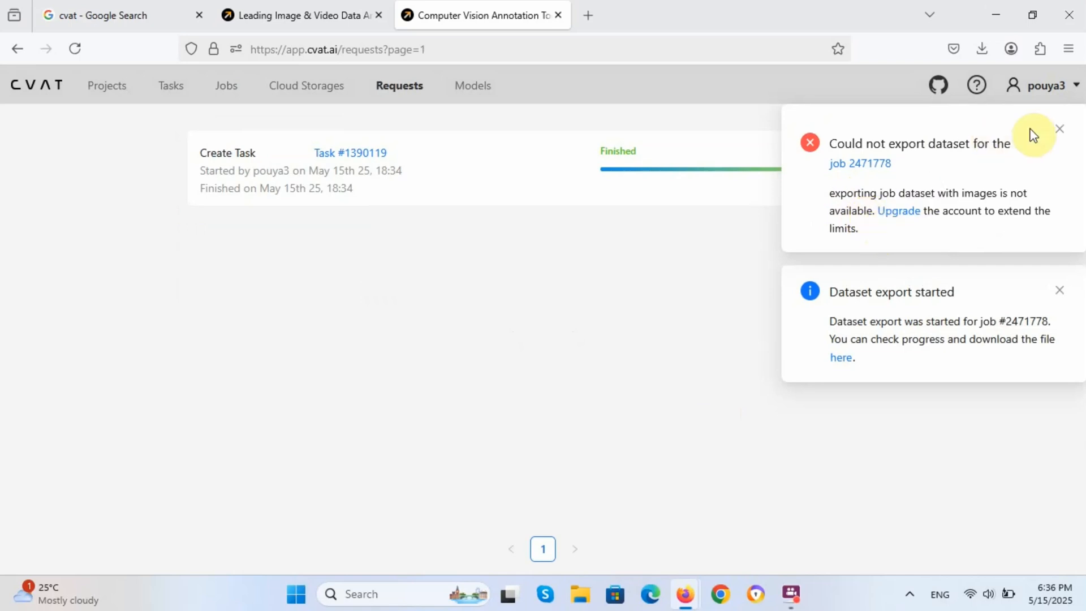
{"action": "left_click", "coordinate": [1059, 129]}
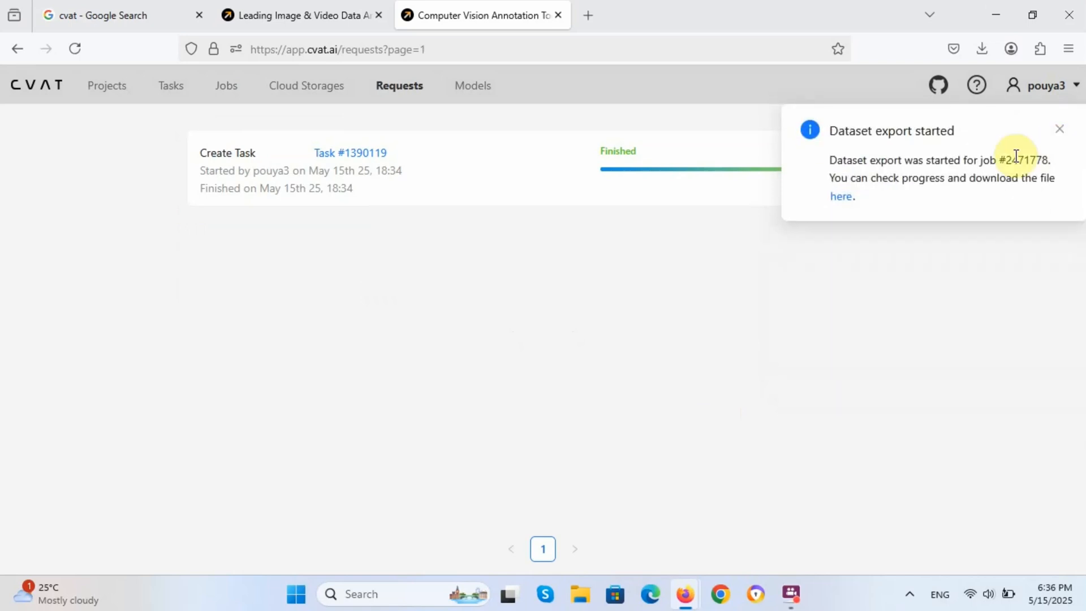
{"action": "left_click", "coordinate": [1059, 129]}
{"action": "left_click", "coordinate": [228, 88]}
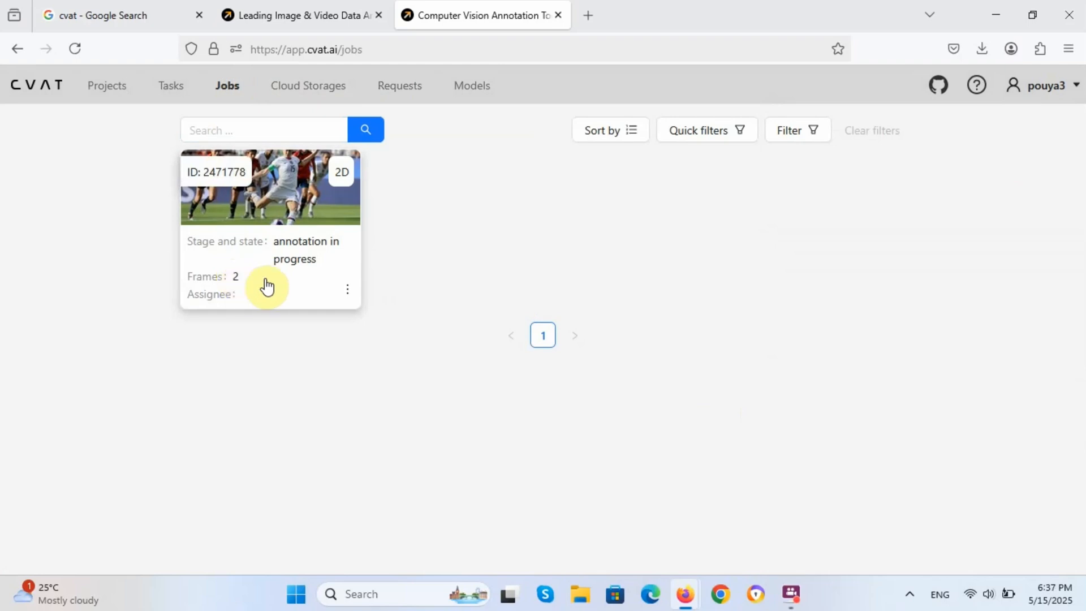
Step: Export the job's annotations as YOLO 1.1 named 'Soccer Ball Detection', without images
{"action": "left_click", "coordinate": [346, 291]}
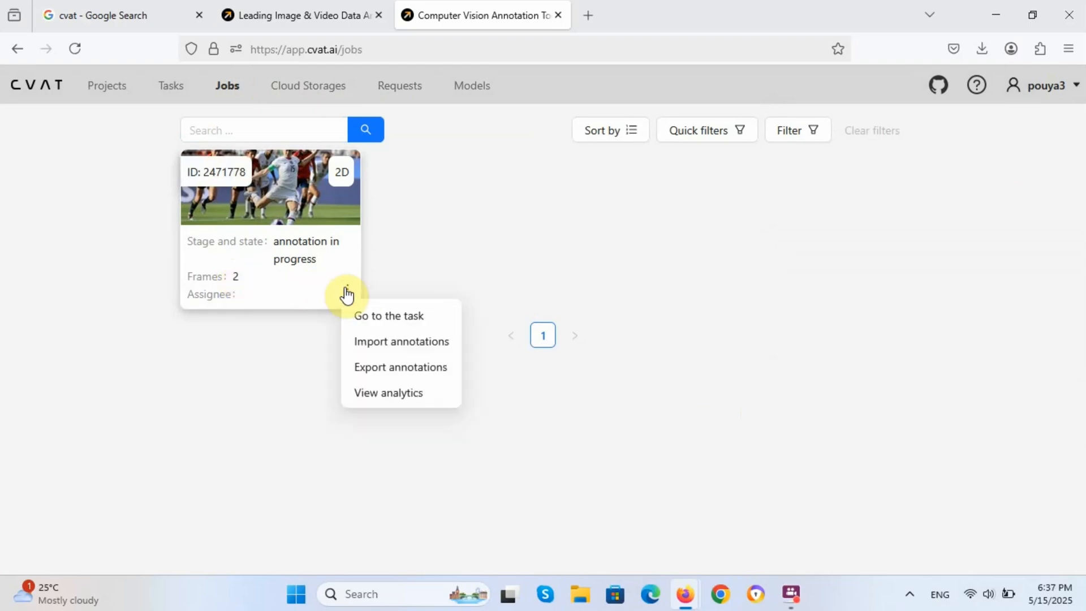
{"action": "left_click", "coordinate": [386, 374]}
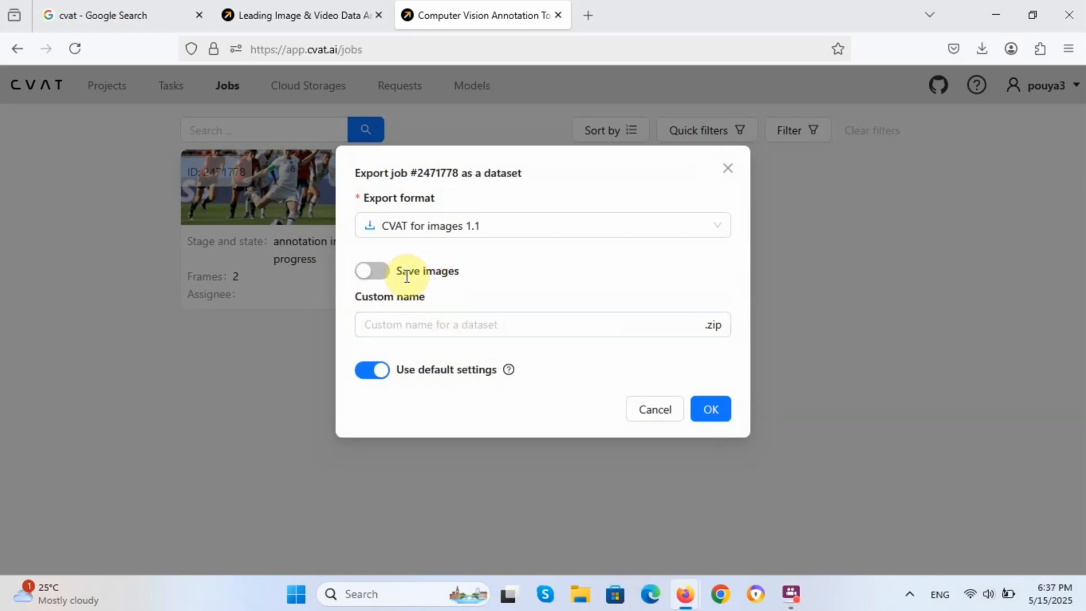
{"action": "left_click", "coordinate": [415, 325]}
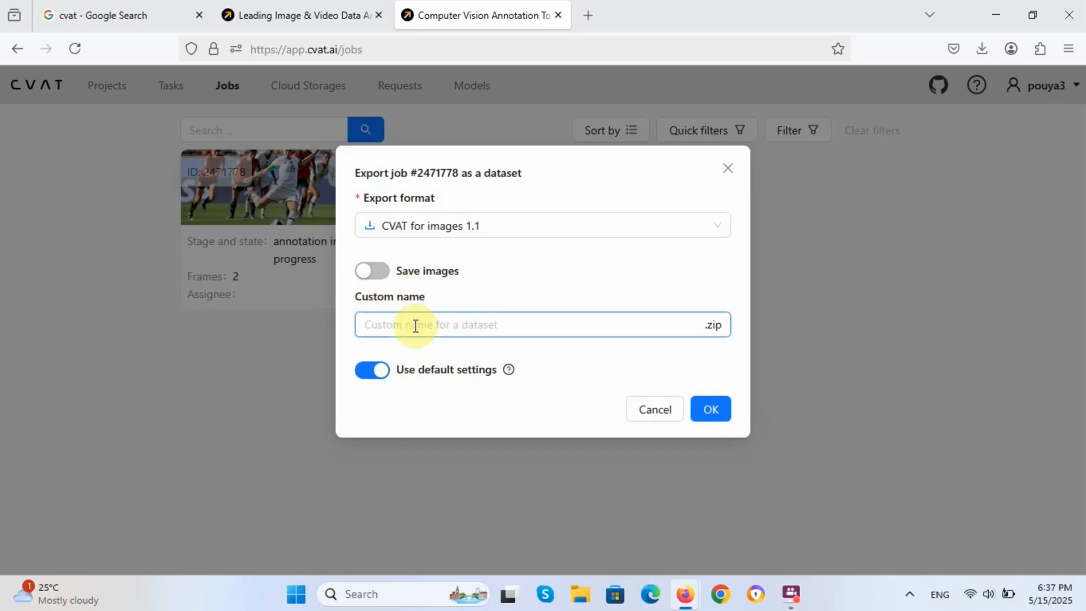
{"action": "type", "text": "Soccer Ball Detection"}
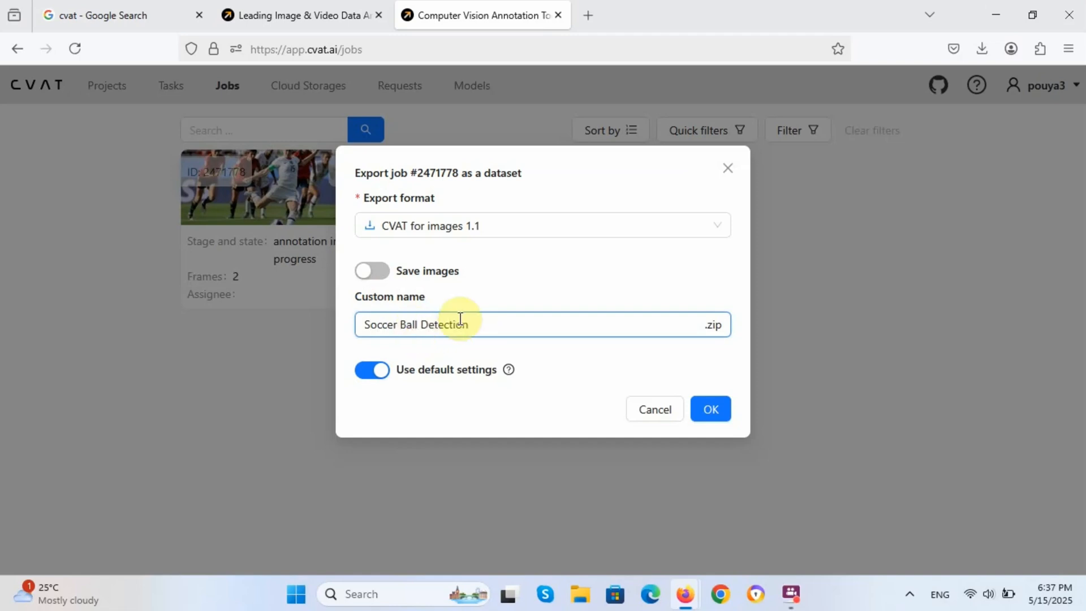
{"action": "left_click", "coordinate": [499, 226]}
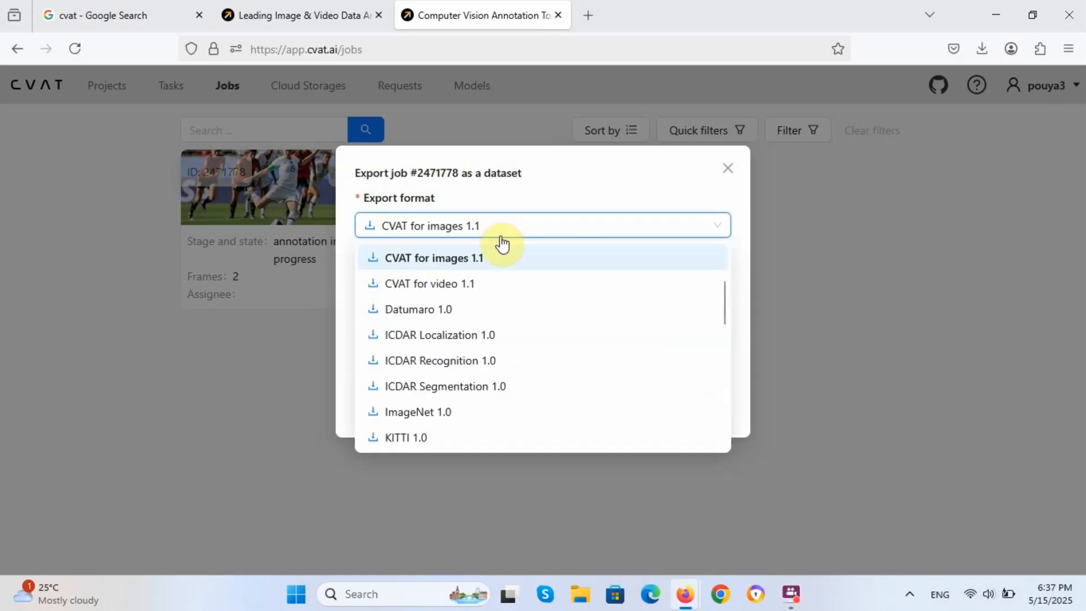
{"action": "scroll", "coordinate": [472, 396], "scroll_direction": "down", "scroll_amount": 10}
{"action": "left_click", "coordinate": [443, 437]}
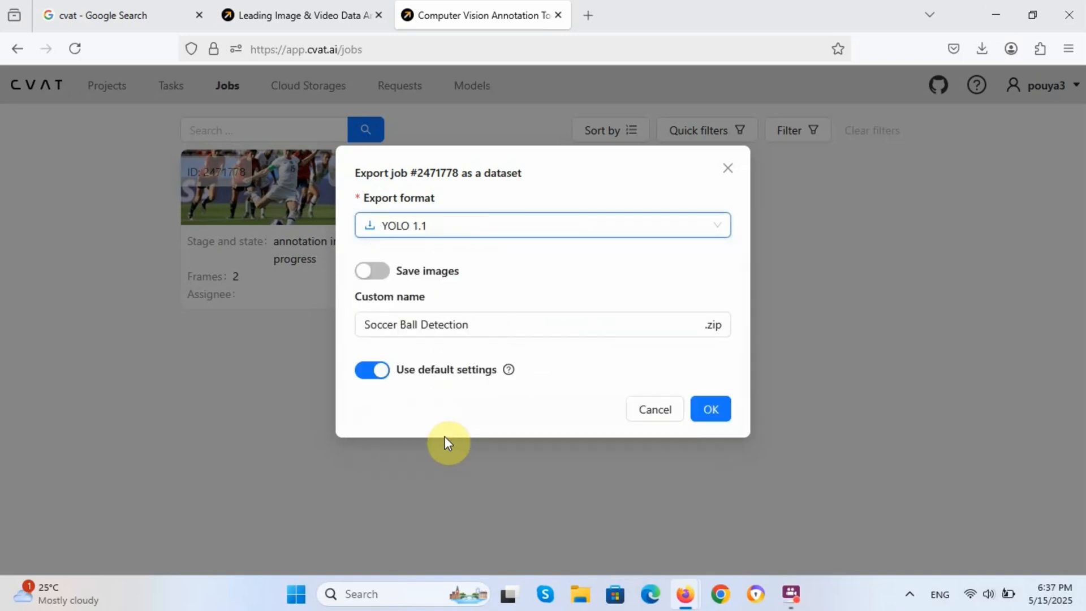
{"action": "left_click", "coordinate": [708, 410]}
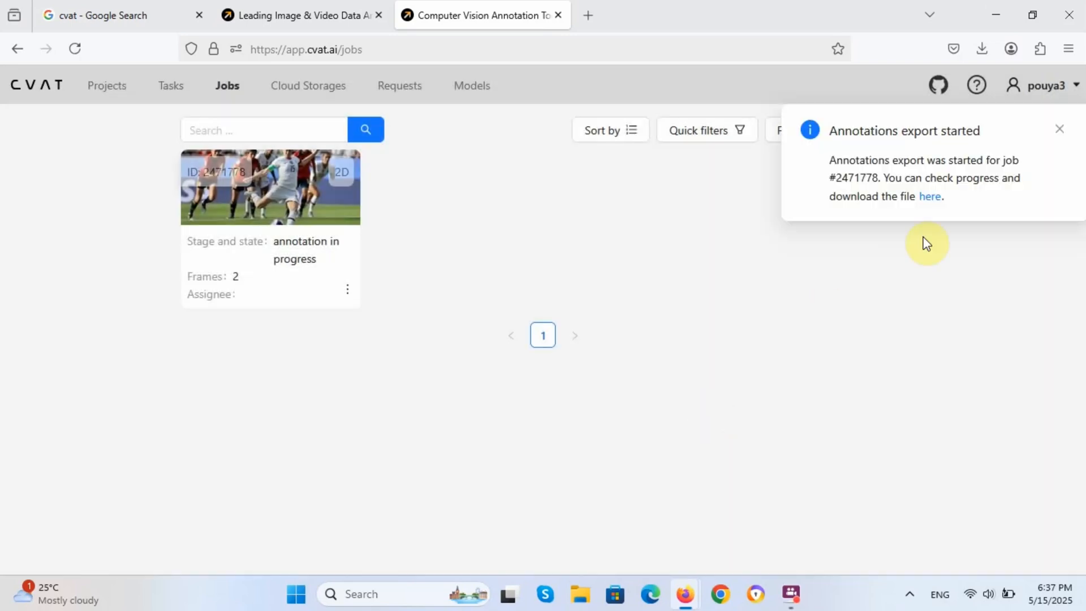
Step: Download the finished YOLO 1.1 export from its request page
{"action": "left_click", "coordinate": [928, 198]}
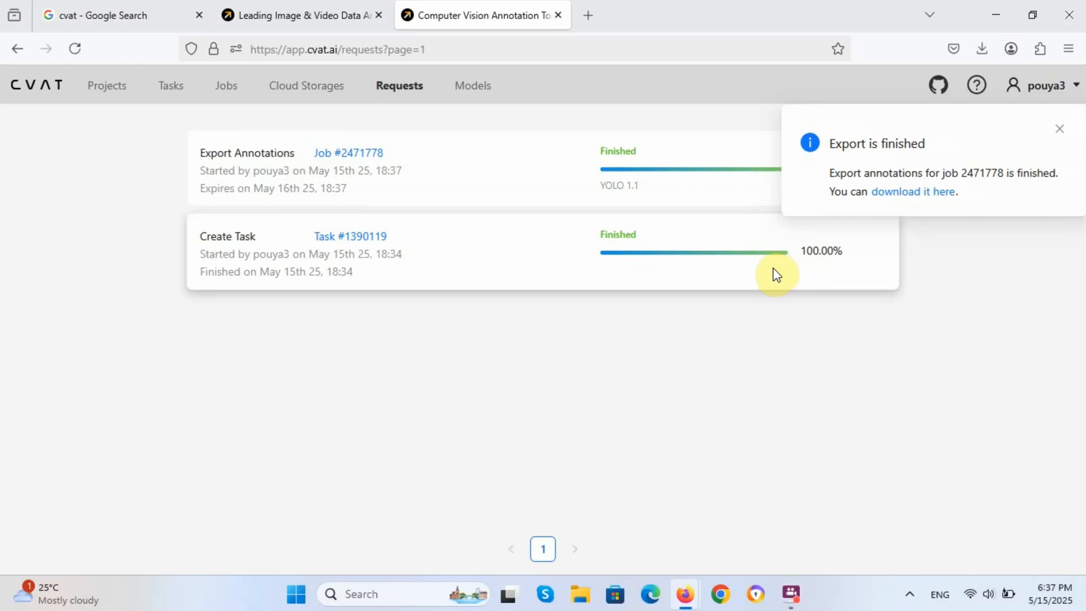
{"action": "left_click", "coordinate": [1061, 134]}
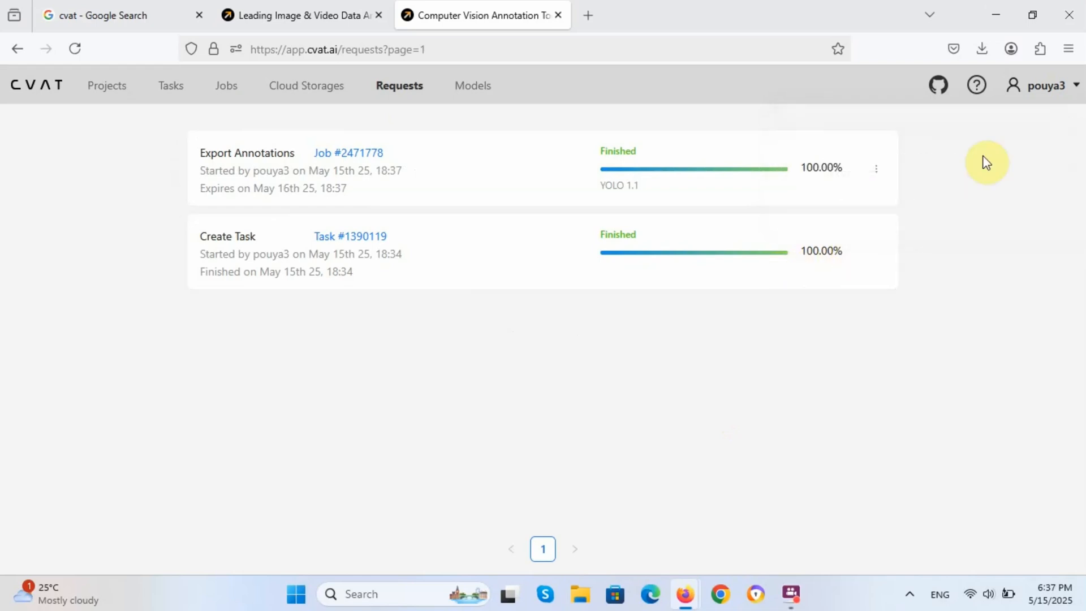
{"action": "left_click", "coordinate": [876, 170]}
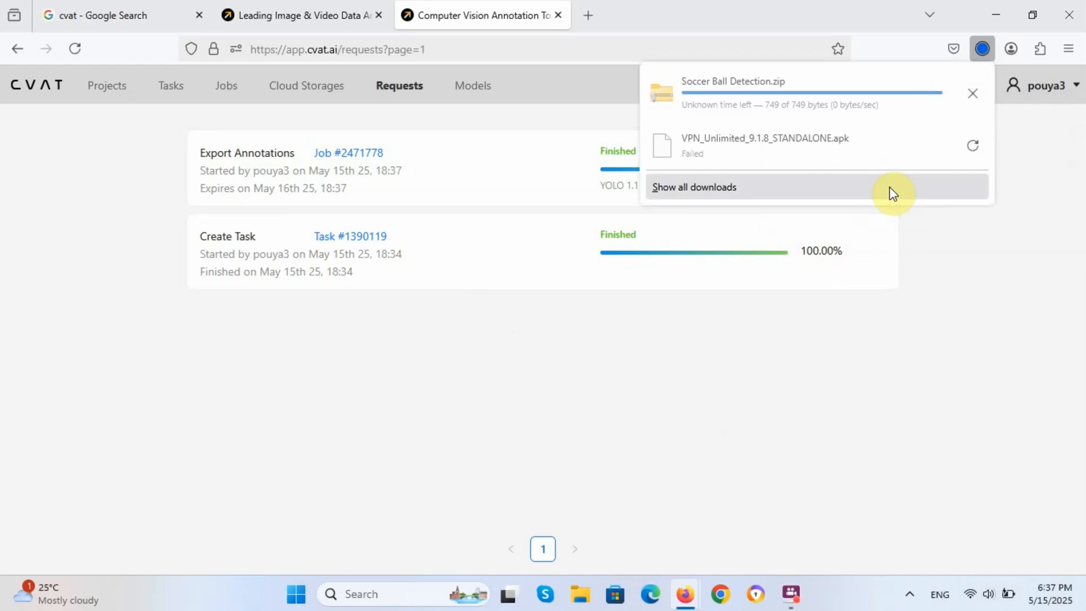
Step: Open Soccer Ball Detection.zip and view obj_train_data's 1.txt box line
{"action": "left_click", "coordinate": [883, 94]}
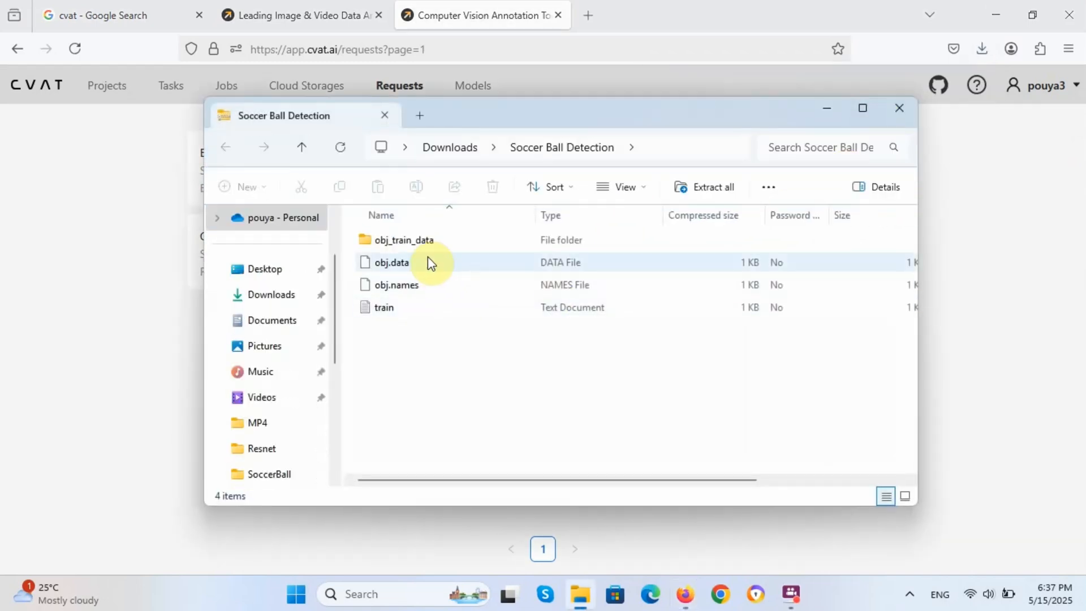
{"action": "double_click", "coordinate": [419, 243]}
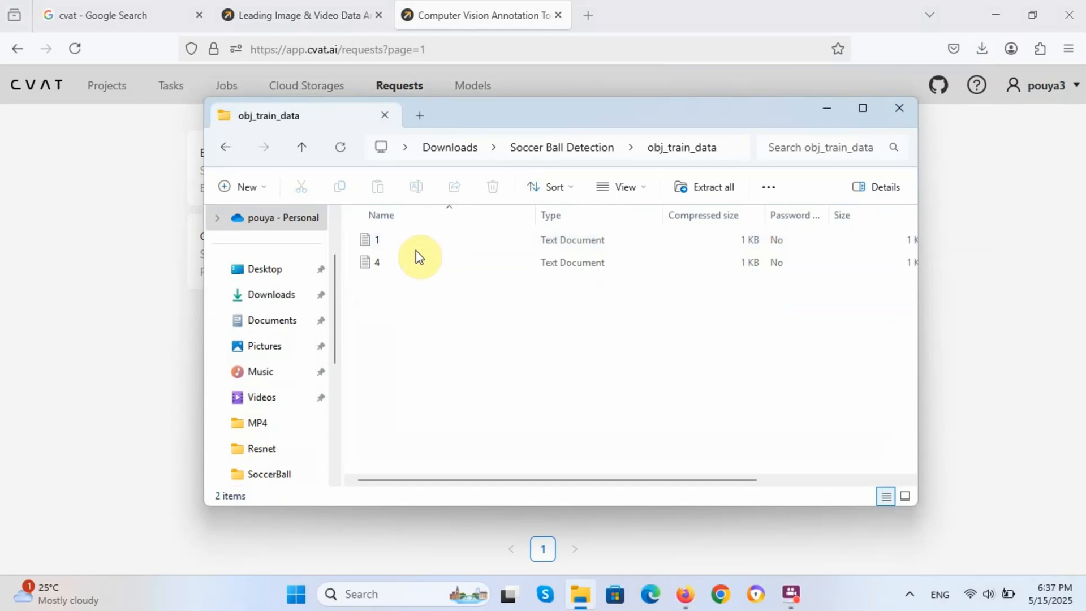
{"action": "double_click", "coordinate": [414, 243]}
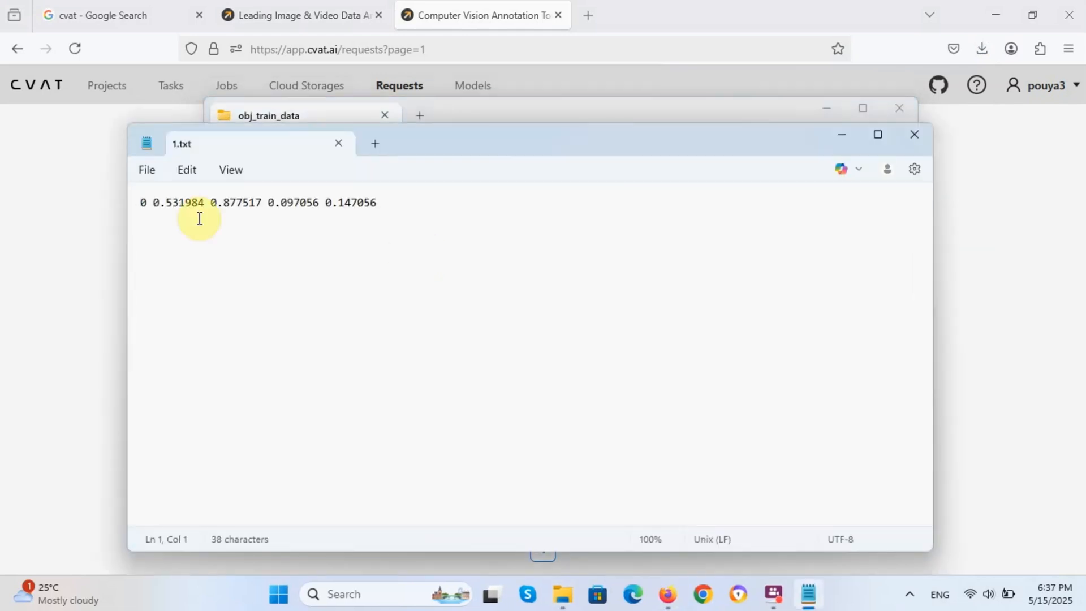
Step: Inspect the label values in 1.txt and 4.txt, then open CVAT's Installation Guide search result
{"action": "left_click_drag", "start_coordinate": [143, 203], "coordinate": [366, 202]}
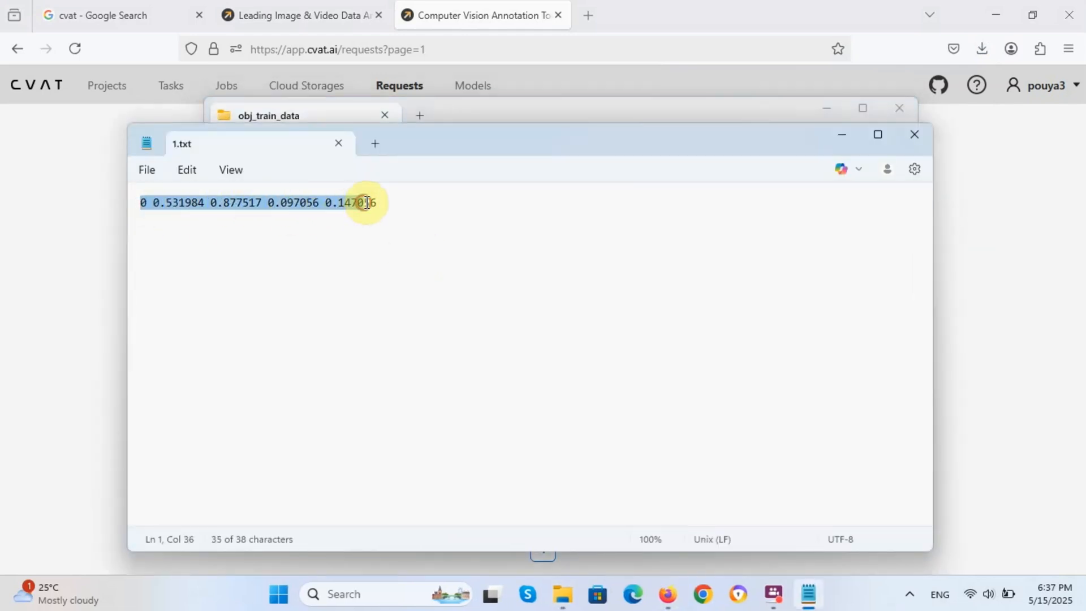
{"action": "left_click", "coordinate": [916, 139]}
{"action": "left_click", "coordinate": [380, 262]}
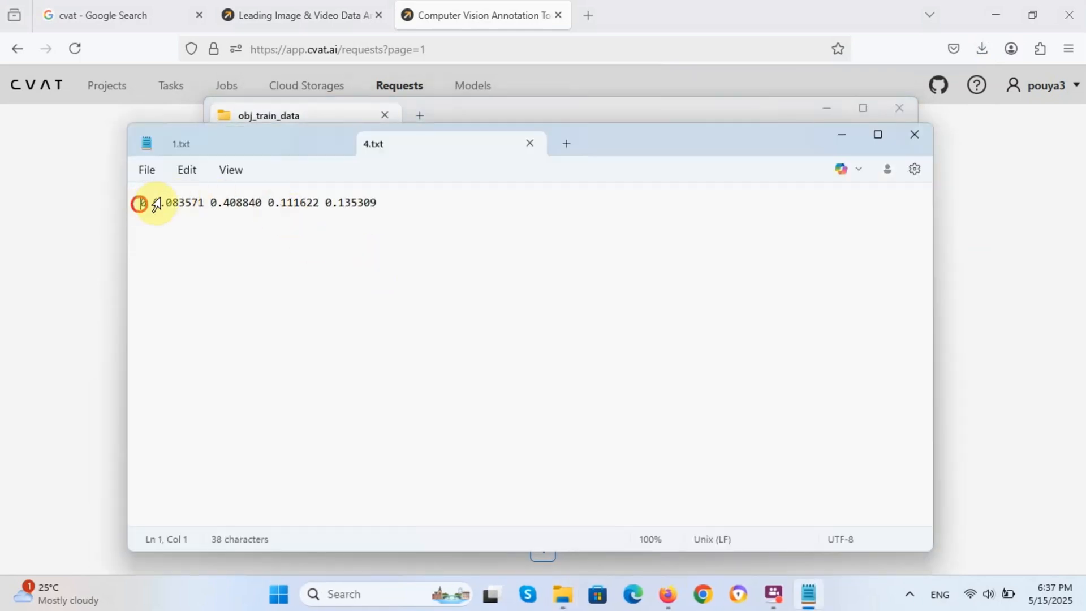
{"action": "left_click_drag", "start_coordinate": [139, 204], "coordinate": [157, 206]}
{"action": "left_click", "coordinate": [212, 204]}
{"action": "left_click_drag", "start_coordinate": [249, 203], "coordinate": [358, 203]}
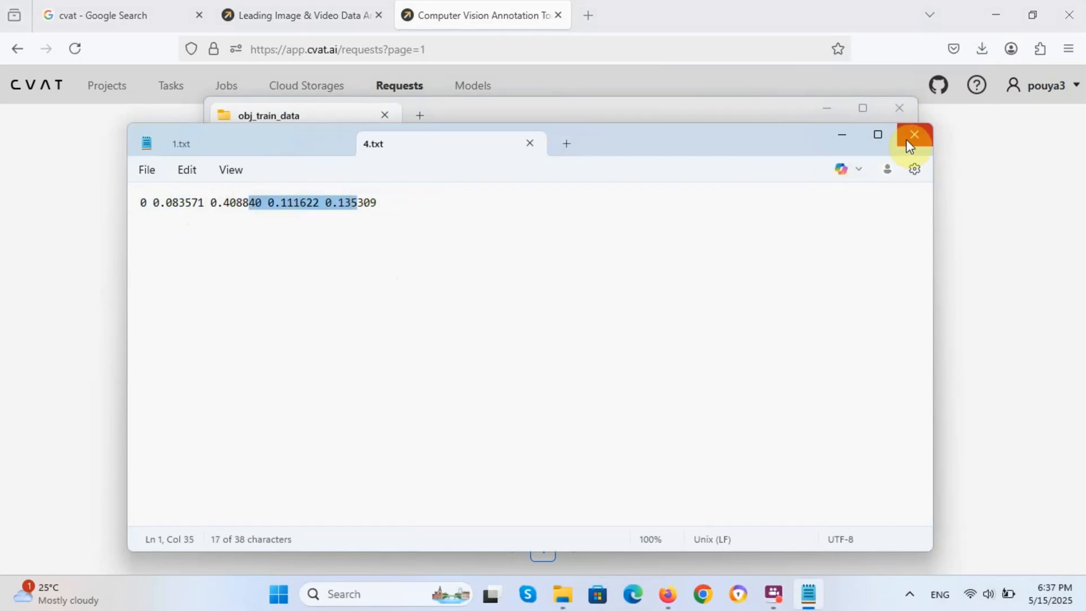
{"action": "left_click", "coordinate": [532, 142]}
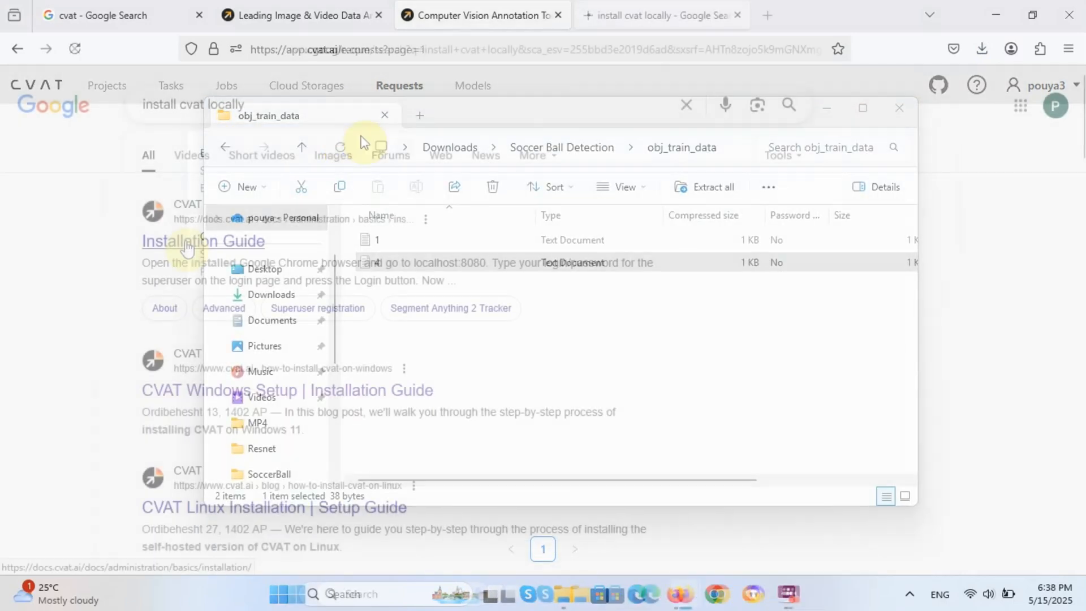
{"action": "left_click", "coordinate": [187, 247]}
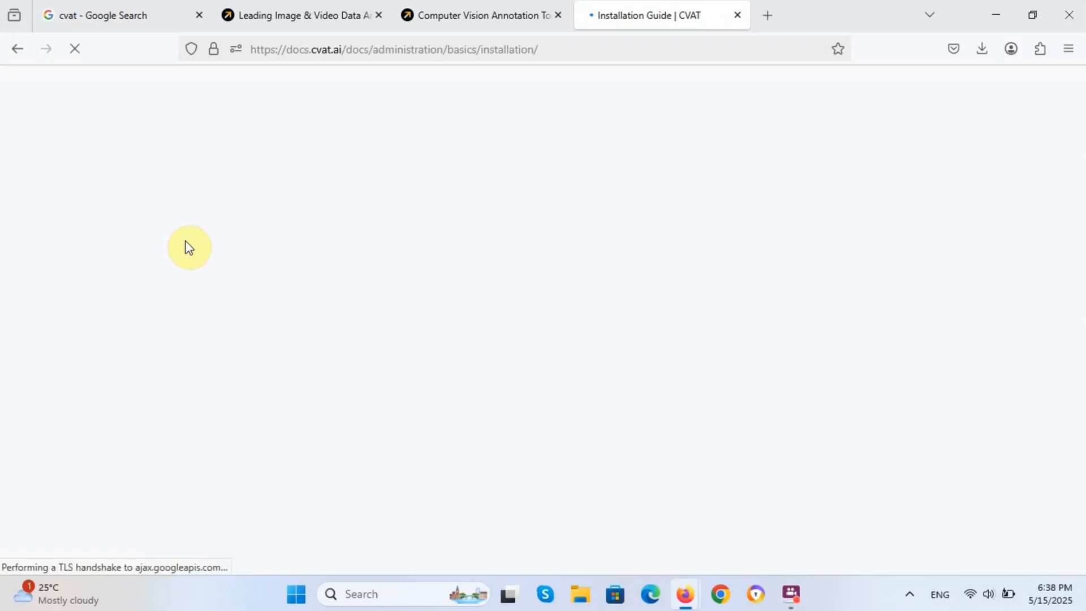
Step: Scroll past the Ubuntu steps to the Windows 10 section and highlight the WSL2 install bullet
{"action": "scroll", "coordinate": [235, 249], "scroll_direction": "down", "scroll_amount": 4}
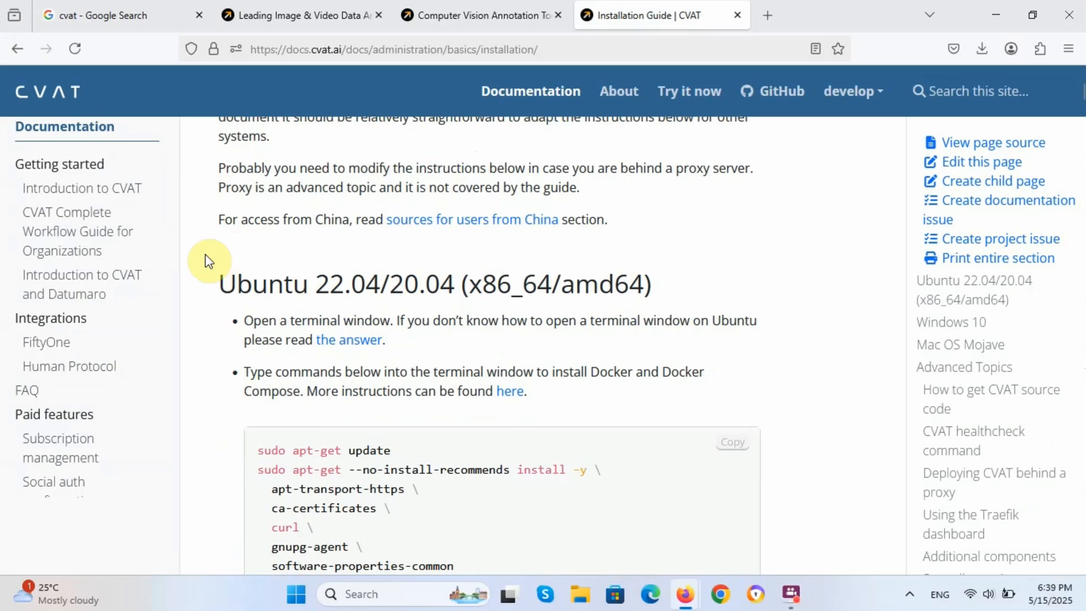
{"action": "scroll", "coordinate": [208, 260], "scroll_direction": "down", "scroll_amount": 8}
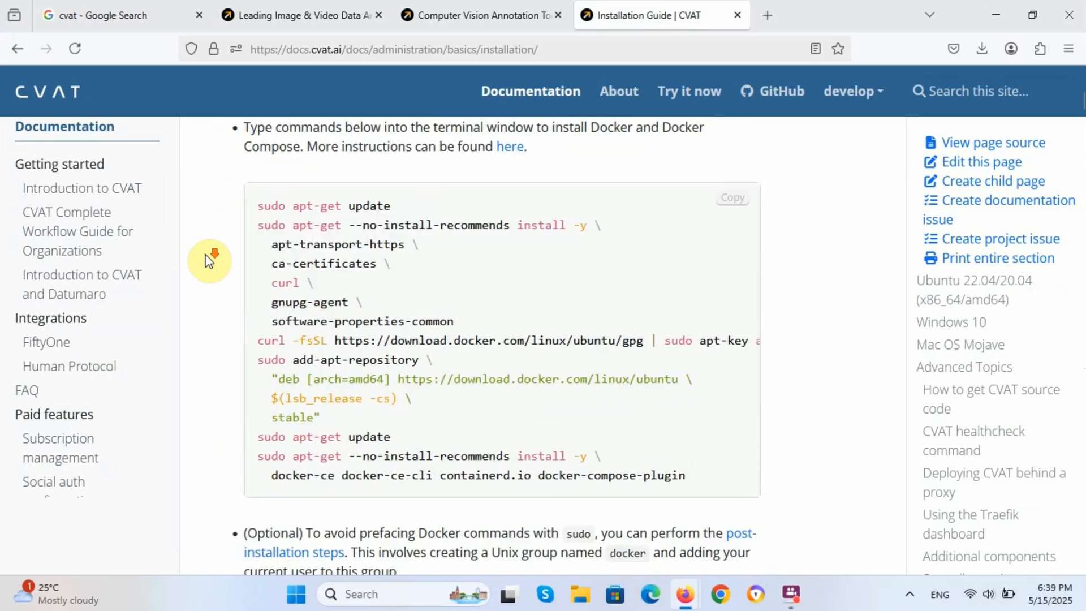
{"action": "scroll", "coordinate": [208, 260], "scroll_direction": "down", "scroll_amount": 7}
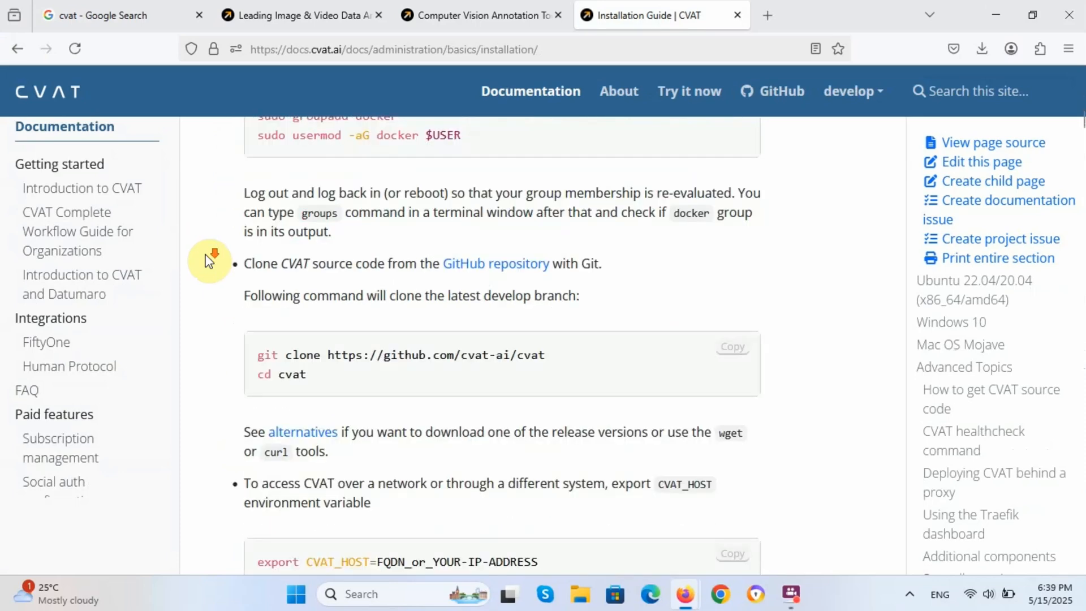
{"action": "scroll", "coordinate": [208, 260], "scroll_direction": "down", "scroll_amount": 4}
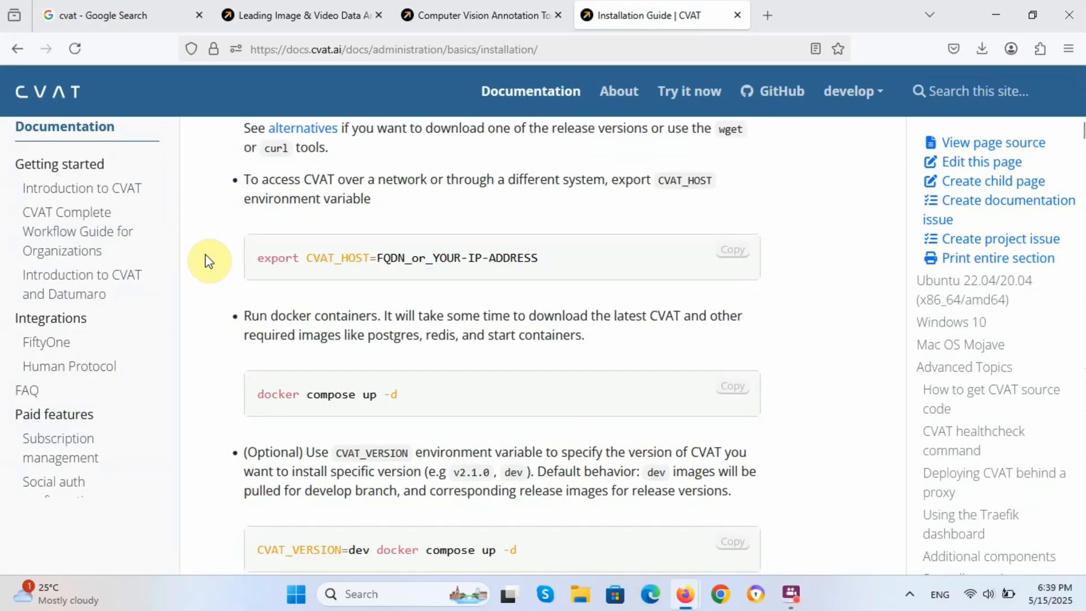
{"action": "scroll", "coordinate": [208, 260], "scroll_direction": "down", "scroll_amount": 9}
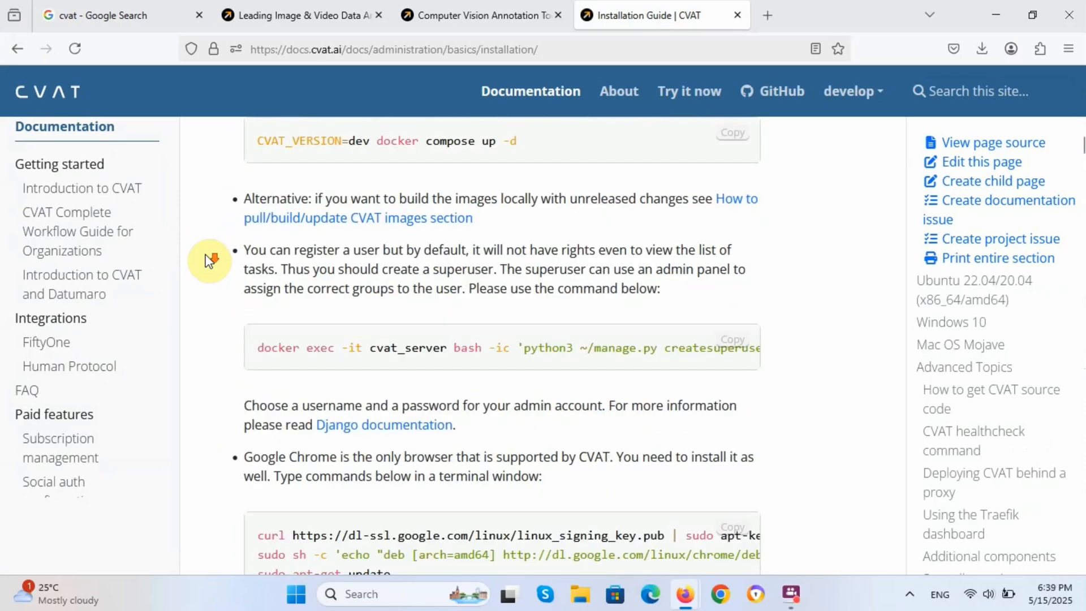
{"action": "scroll", "coordinate": [208, 260], "scroll_direction": "down", "scroll_amount": 7}
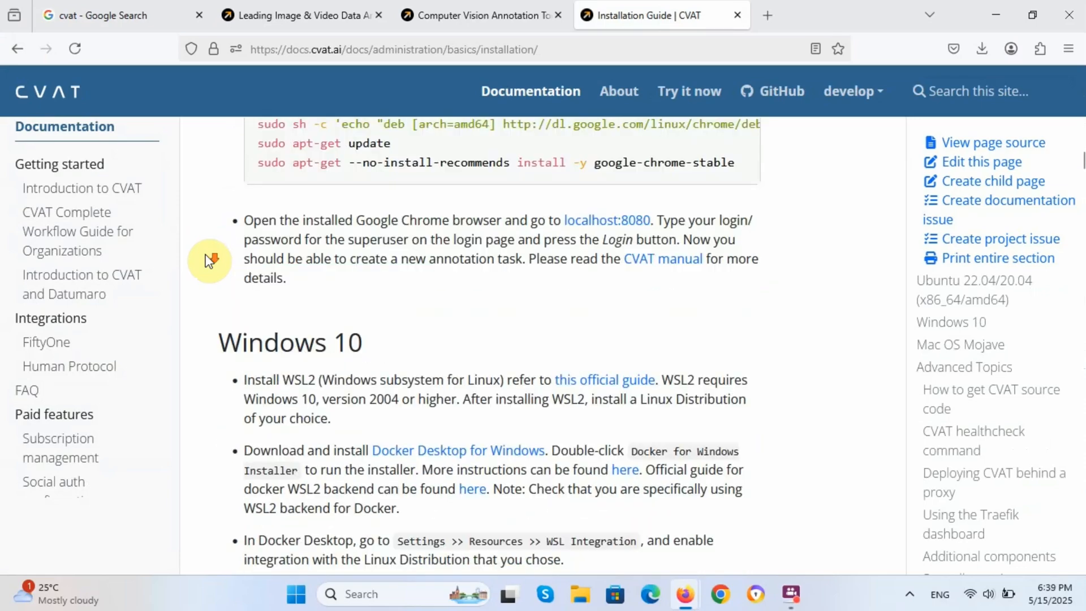
{"action": "scroll", "coordinate": [209, 260], "scroll_direction": "down", "scroll_amount": 2}
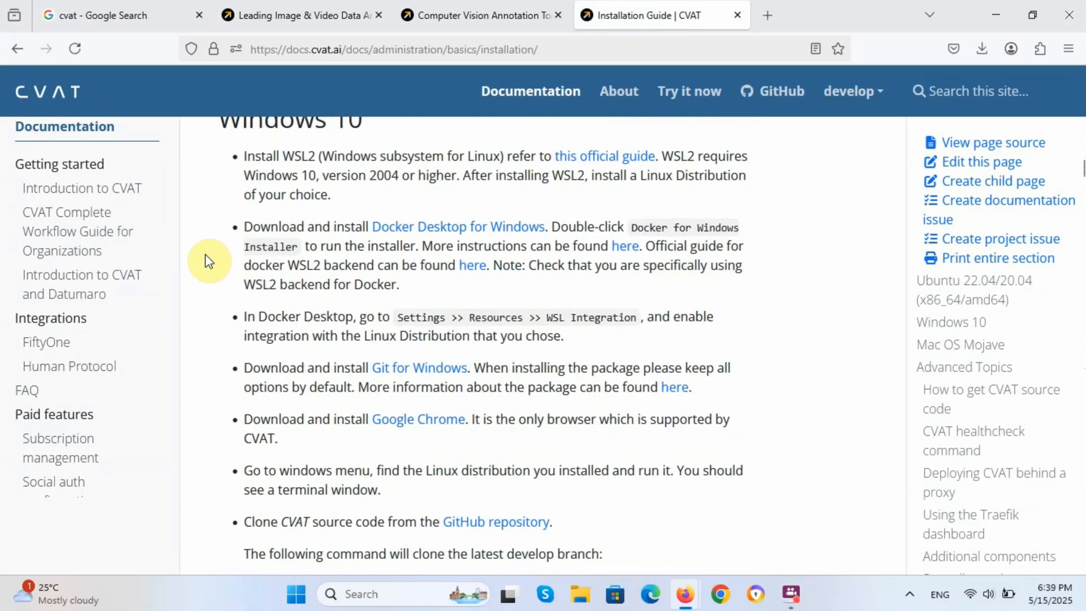
{"action": "scroll", "coordinate": [208, 260], "scroll_direction": "up", "scroll_amount": 2}
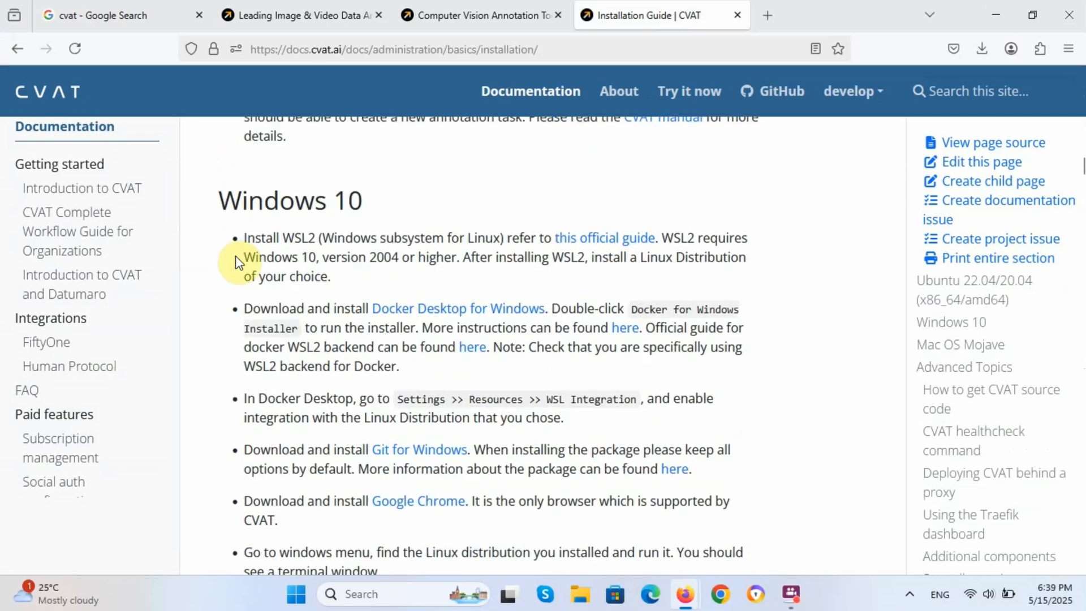
{"action": "left_click_drag", "start_coordinate": [280, 238], "coordinate": [390, 236]}
{"action": "left_click", "coordinate": [412, 239]}
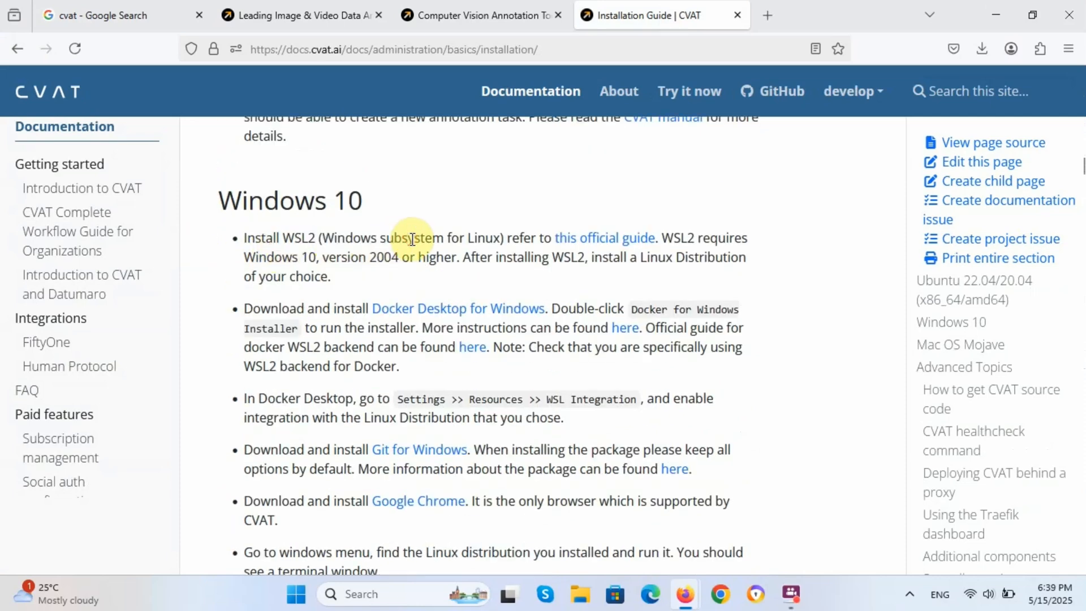